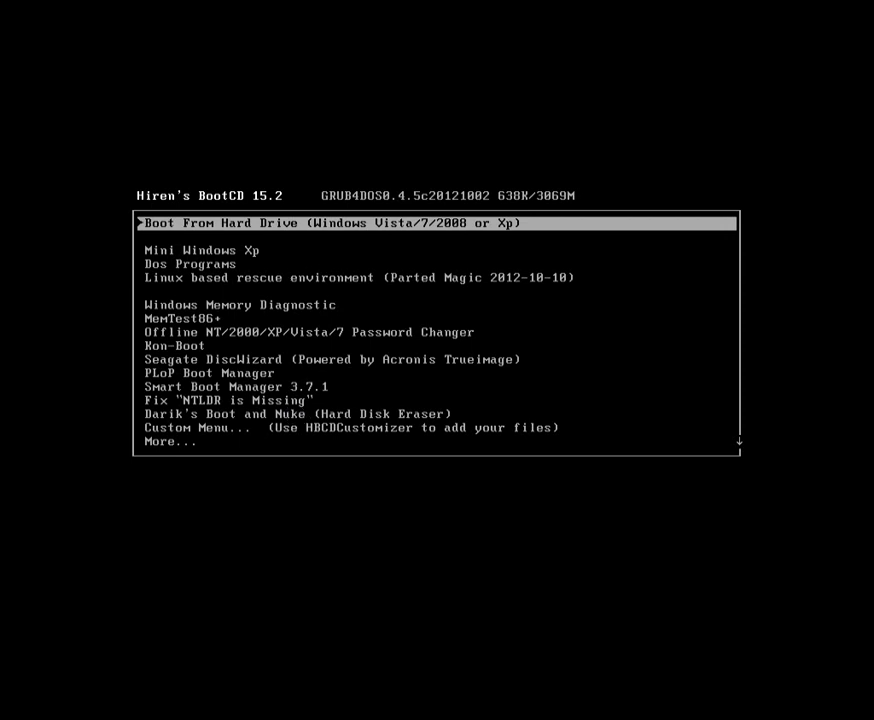
# Choose the Linux based rescue environment (Parted Magic 2012-10-10) from the Hiren's BootCD boot menu
pyautogui.press('Down')
pyautogui.press('Down')
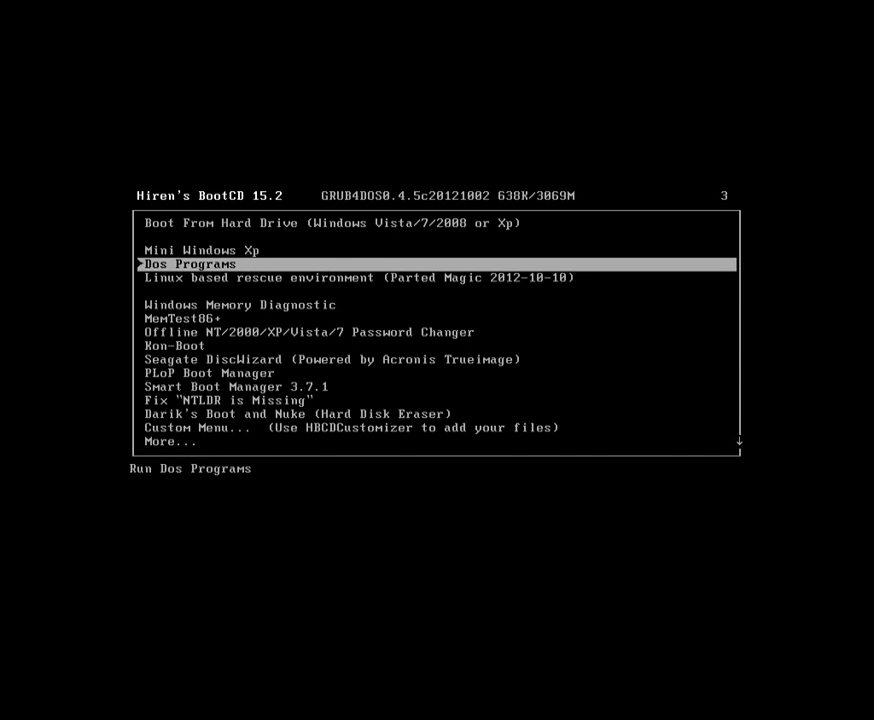
pyautogui.press('Down')
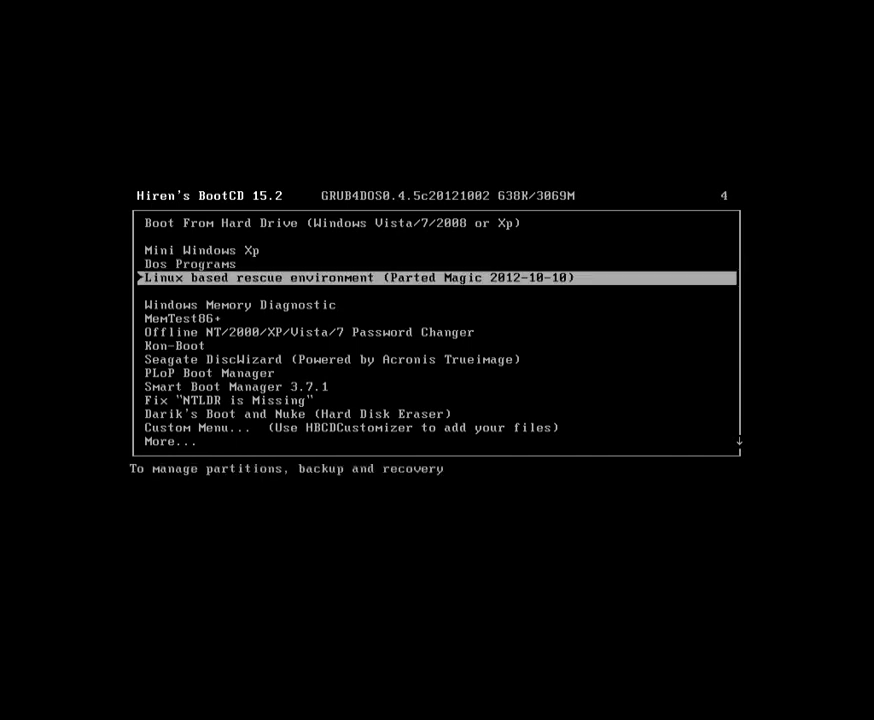
pyautogui.press('Return')
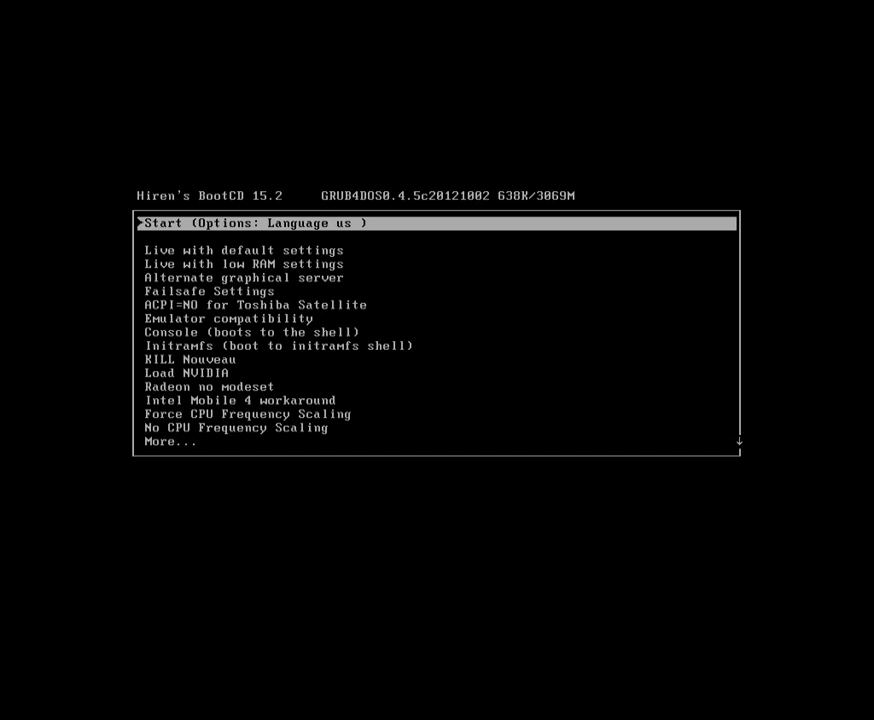
# Examine the Parted Magic boot options and their descriptions, from the live modes through Clonezilla, Nwipe and the language choices
pyautogui.press('Down')
pyautogui.press('Down')
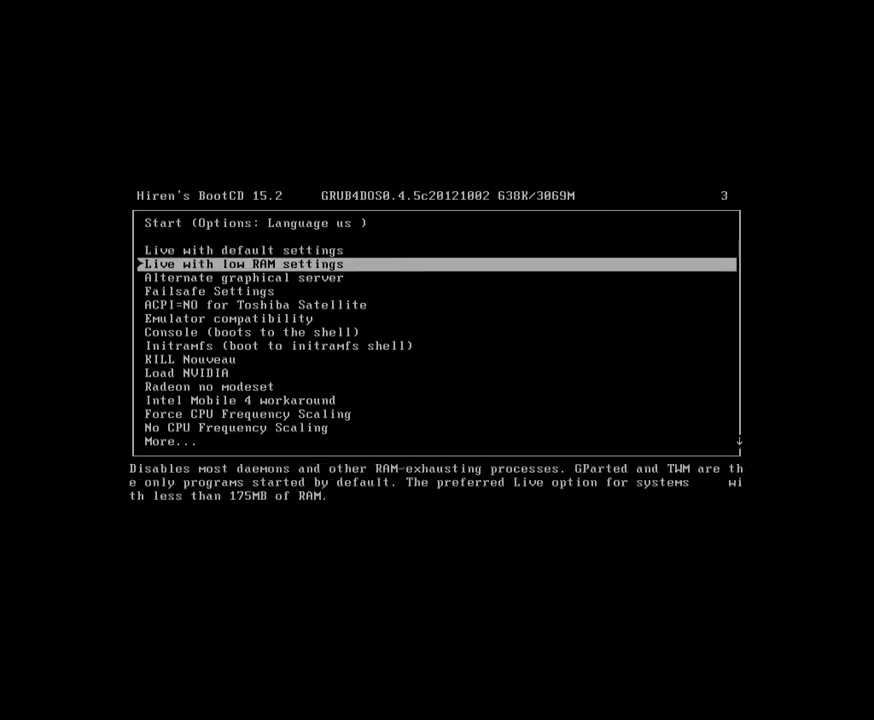
pyautogui.press('Down')
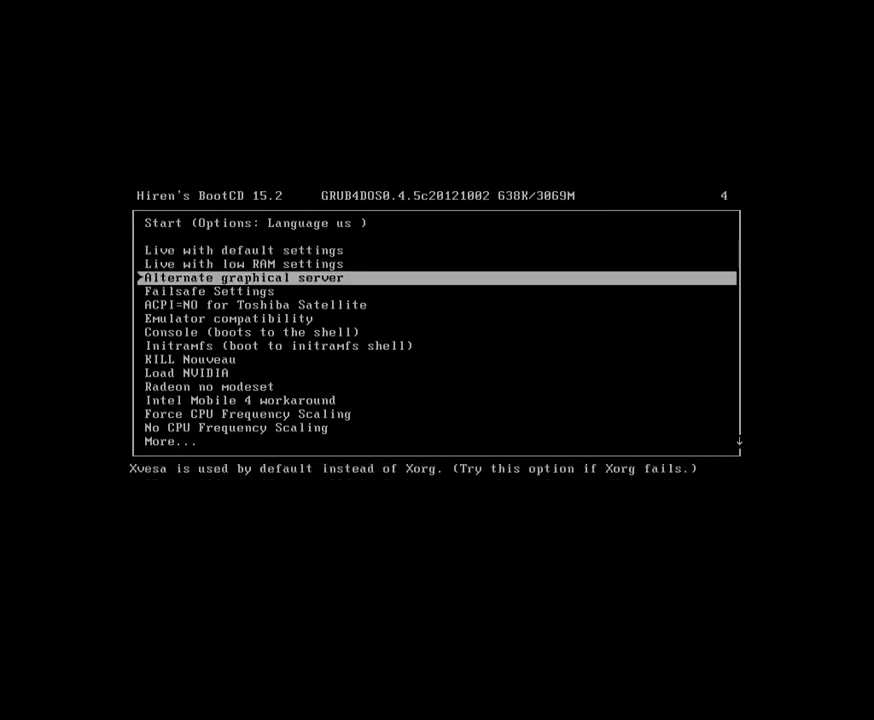
pyautogui.press('Down')
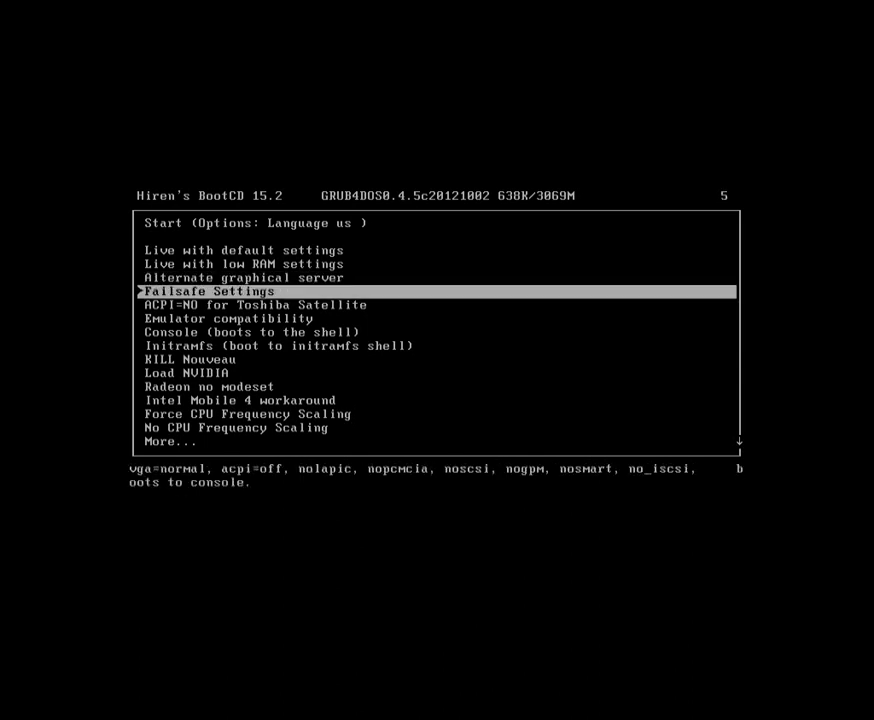
pyautogui.press('Down')
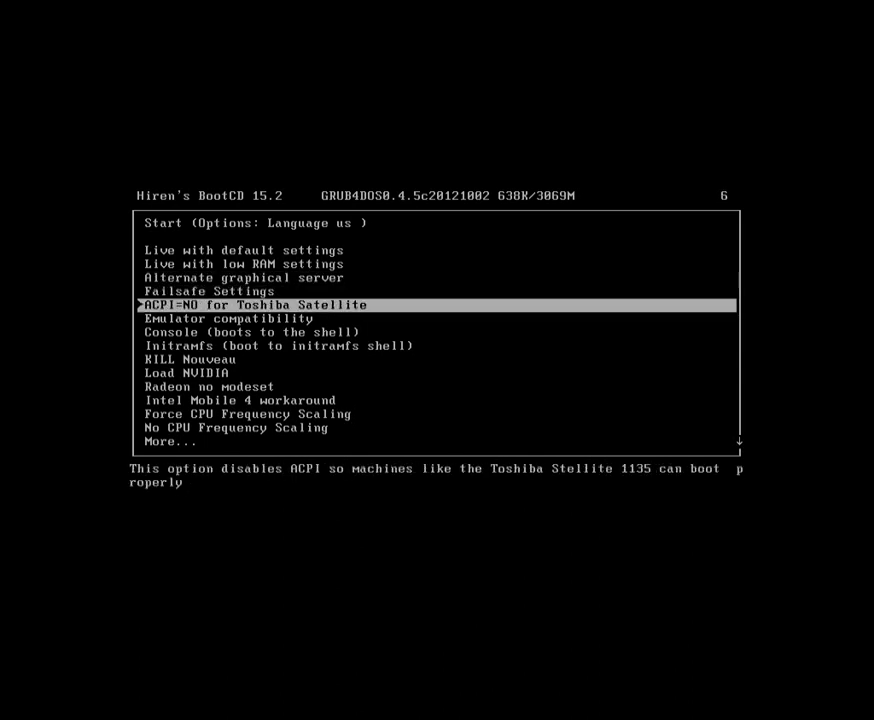
pyautogui.press('Down')
pyautogui.press('Down')
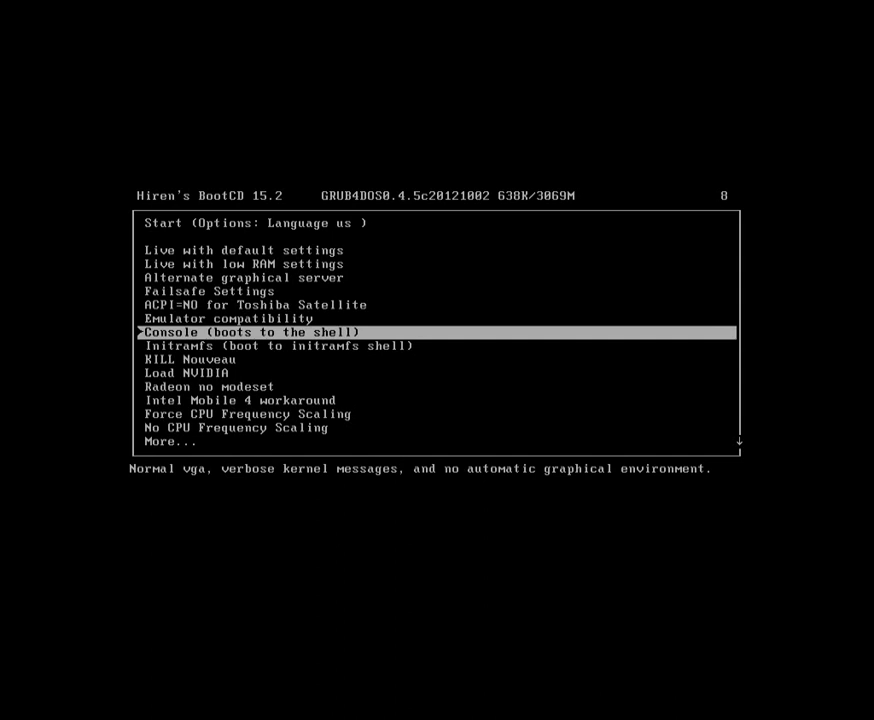
pyautogui.press('Down')
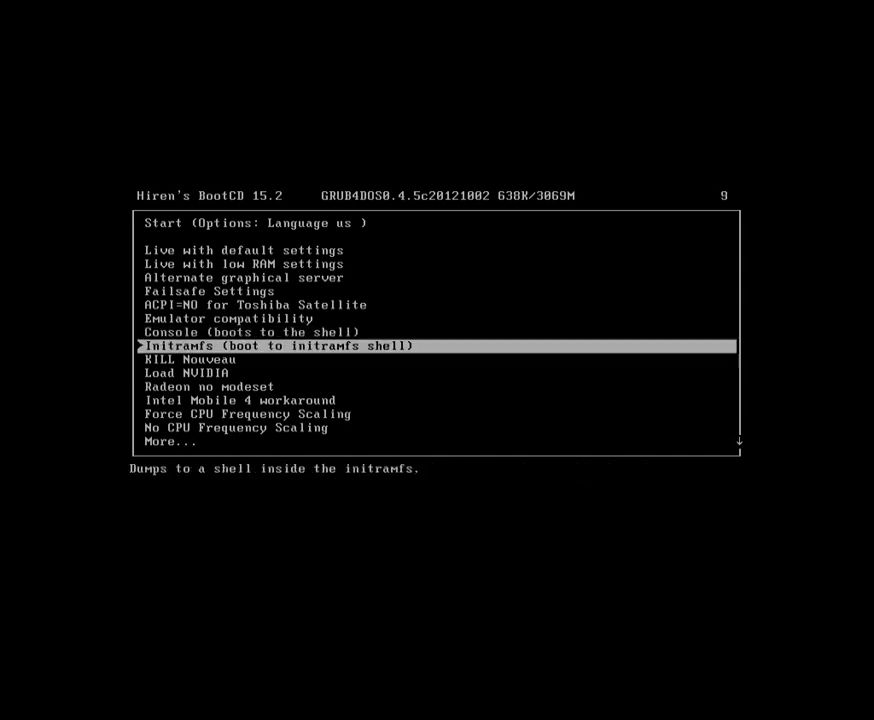
pyautogui.press('Down')
pyautogui.press('Down')
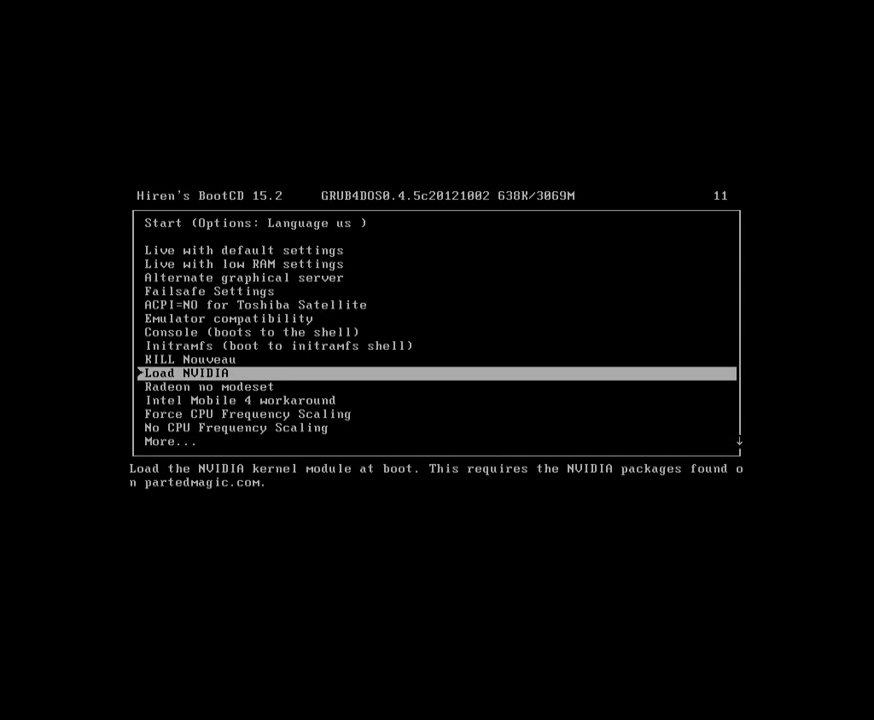
pyautogui.press('Down')
pyautogui.press('Down')
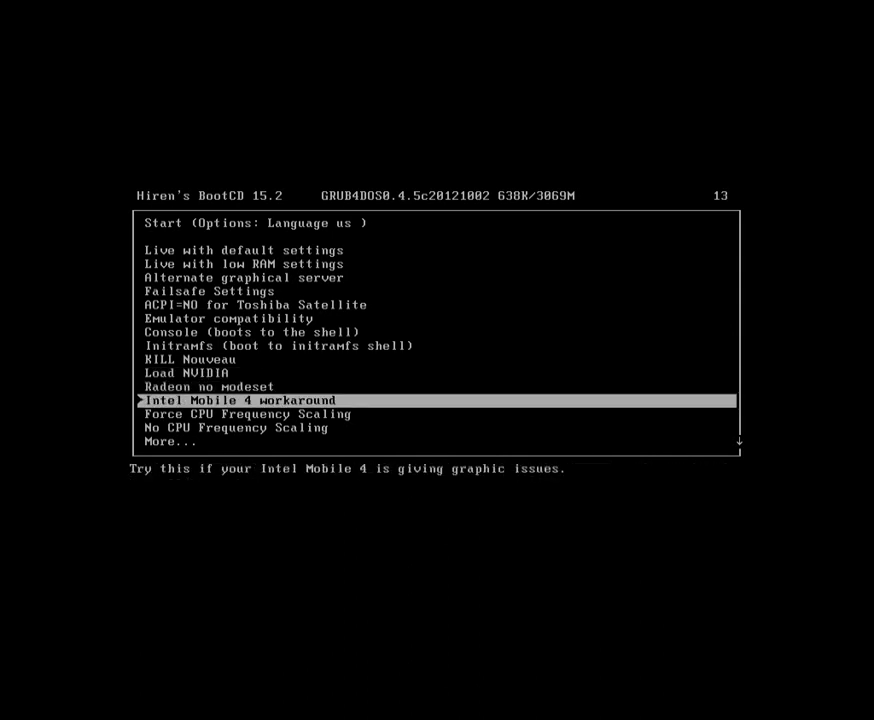
pyautogui.press('Down')
pyautogui.press('Down')
pyautogui.press('Down')
pyautogui.press('Down')
pyautogui.press('Down')
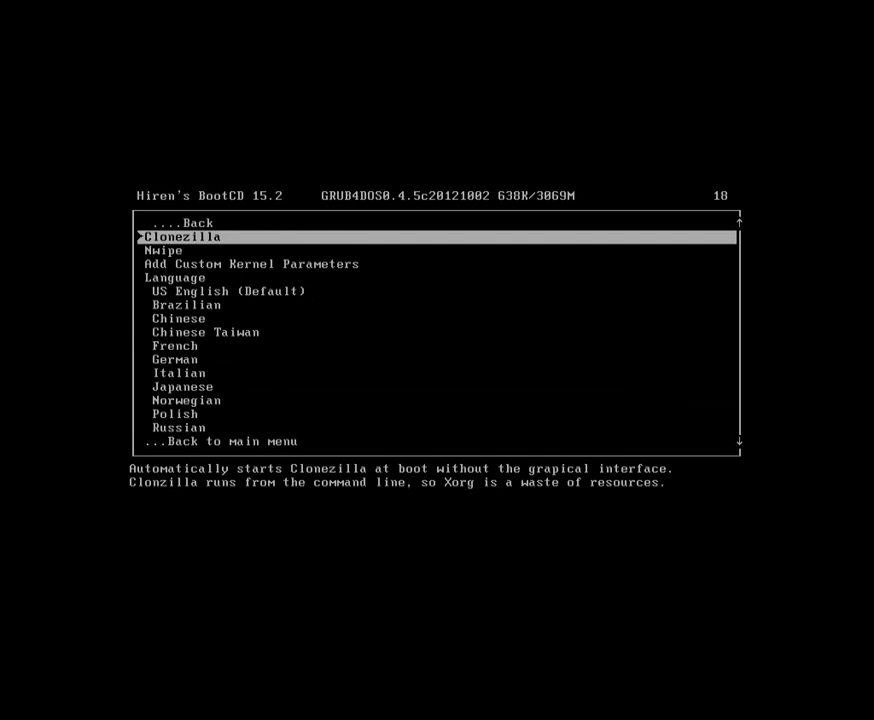
pyautogui.press('Down')
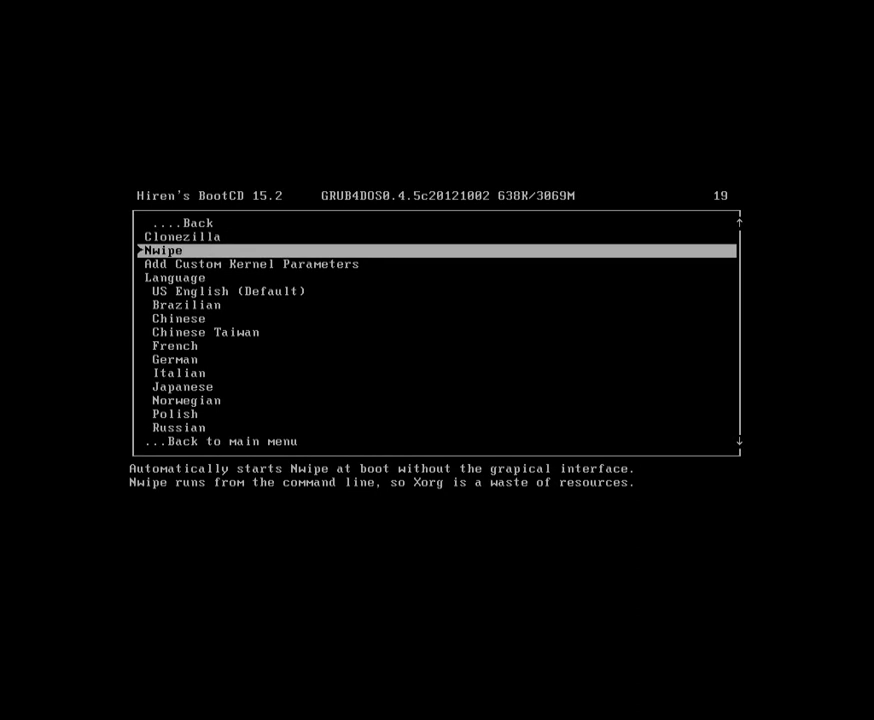
pyautogui.press('Down')
pyautogui.press('Down')
pyautogui.press('Down')
pyautogui.press('Down')
pyautogui.press('Return')
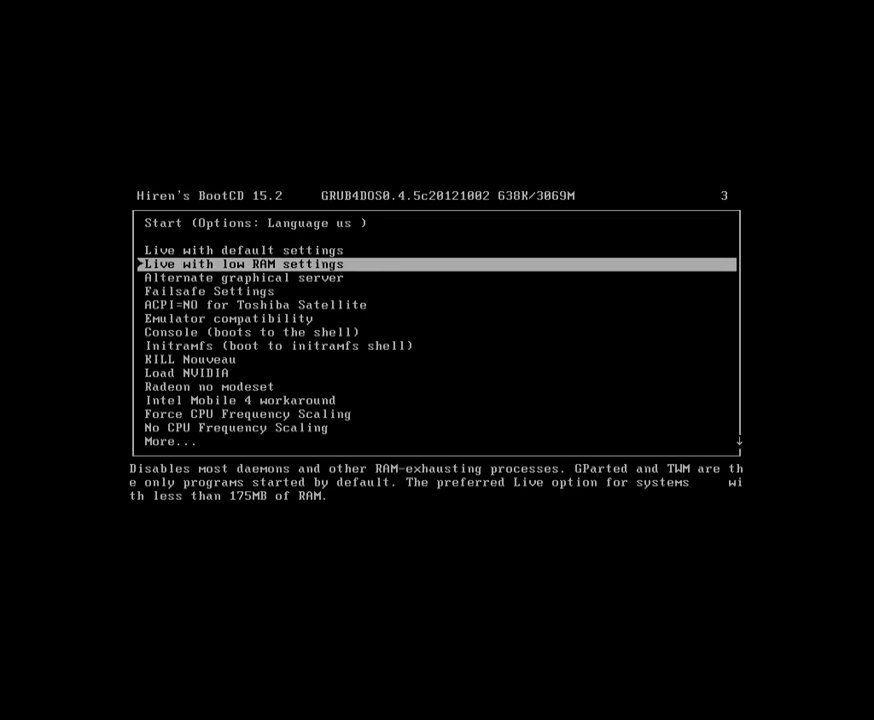
# Boot Parted Magic with the Start entry using the US language option
pyautogui.press('Up')
pyautogui.press('Up')
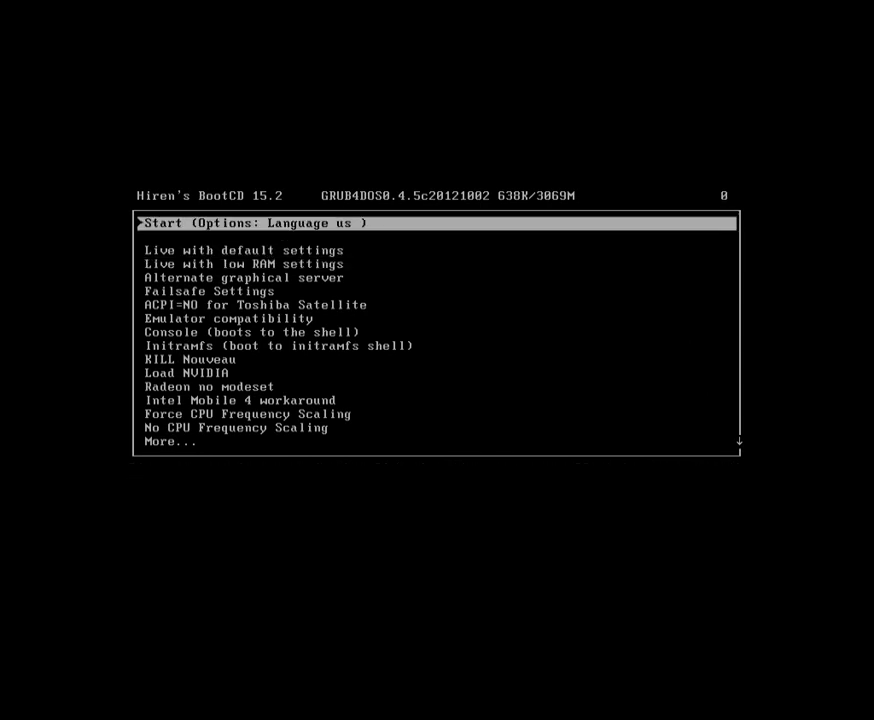
pyautogui.press('Return')
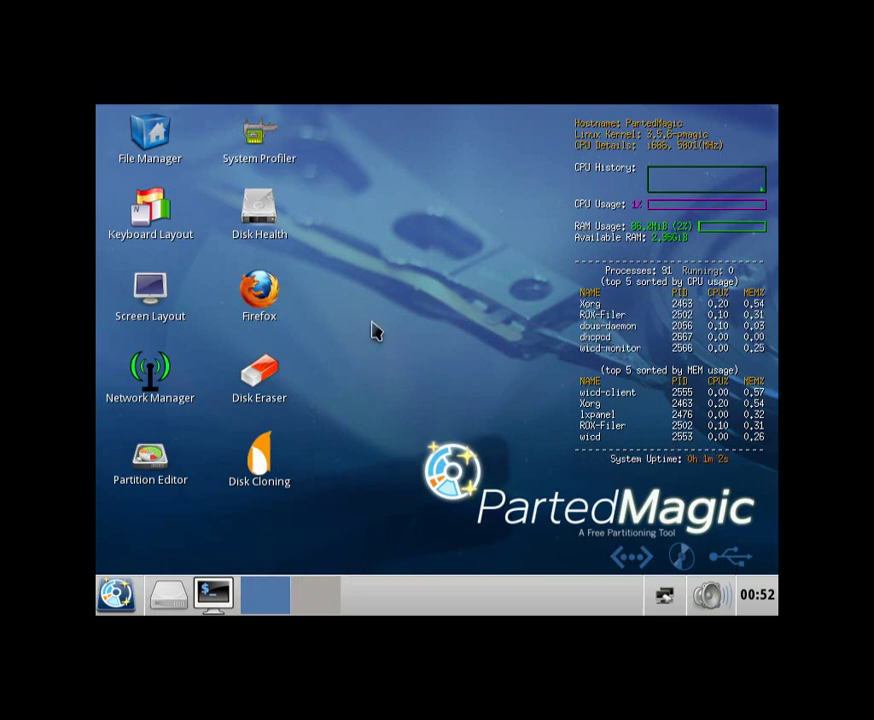
# Set the default output's resolution to 1024x768 in the Screen Layout Editor, apply it and close the editor
pyautogui.doubleClick(151, 298)
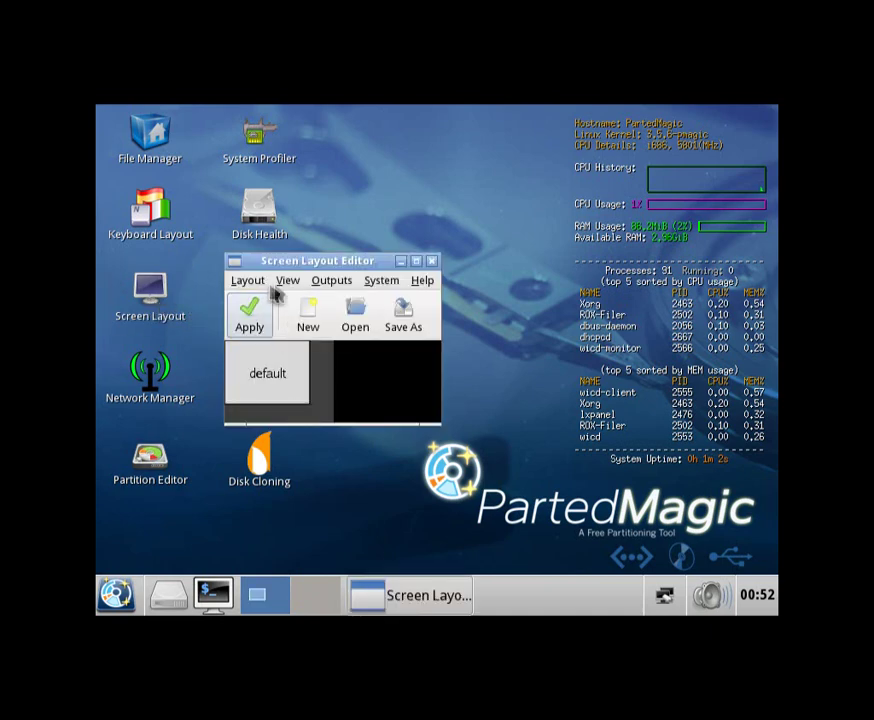
pyautogui.click(328, 282)
pyautogui.moveTo(358, 305)
pyautogui.moveTo(462, 316)
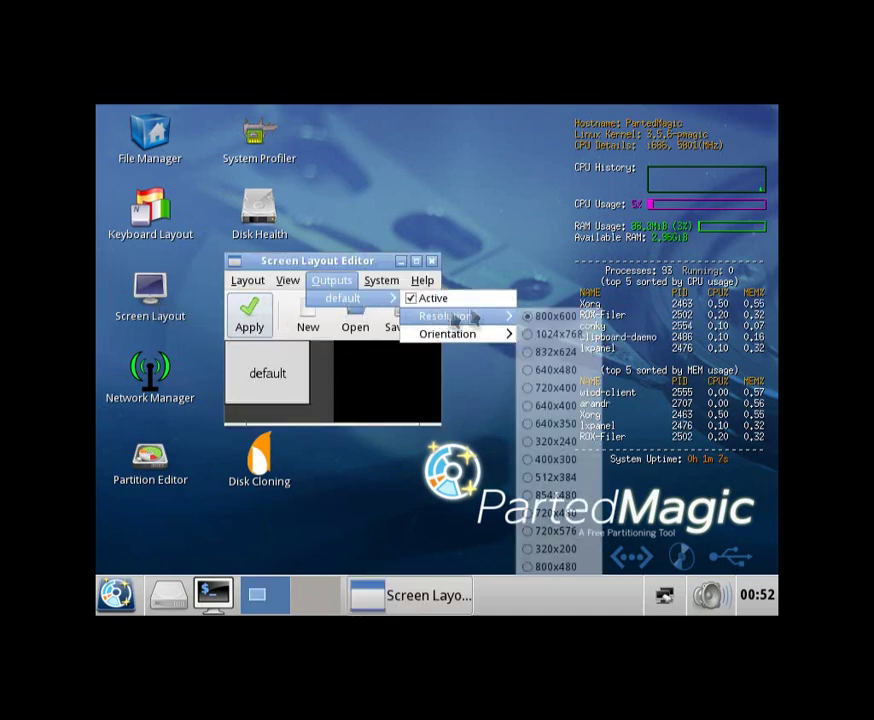
pyautogui.click(557, 338)
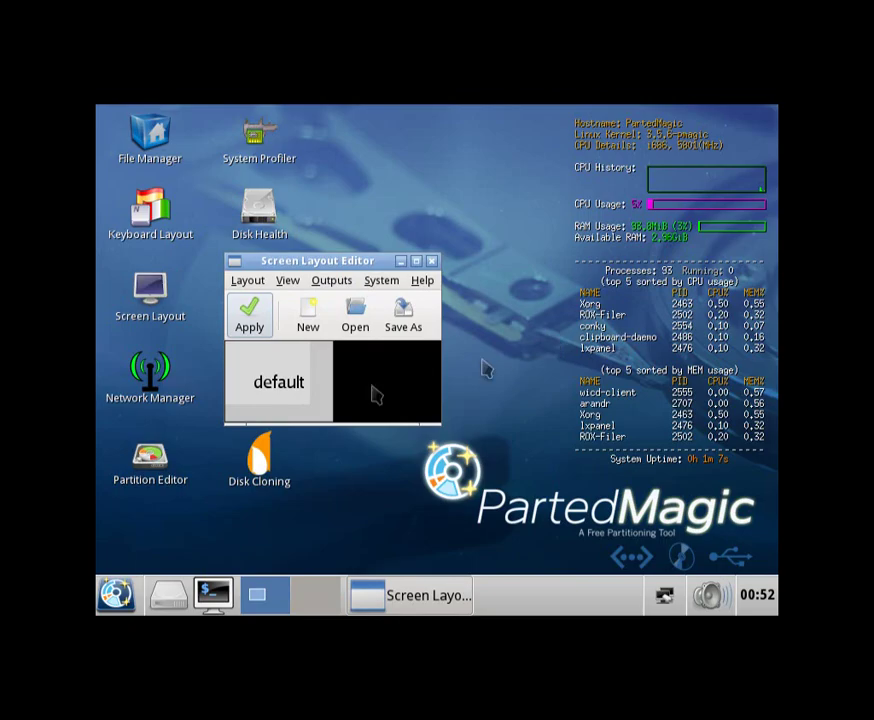
pyautogui.click(245, 322)
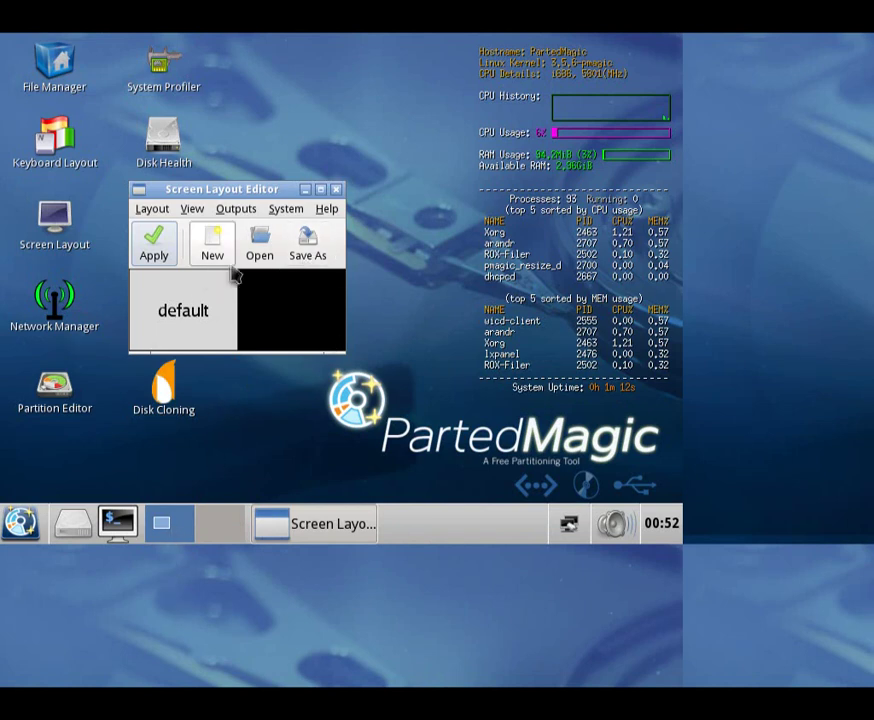
pyautogui.click(337, 190)
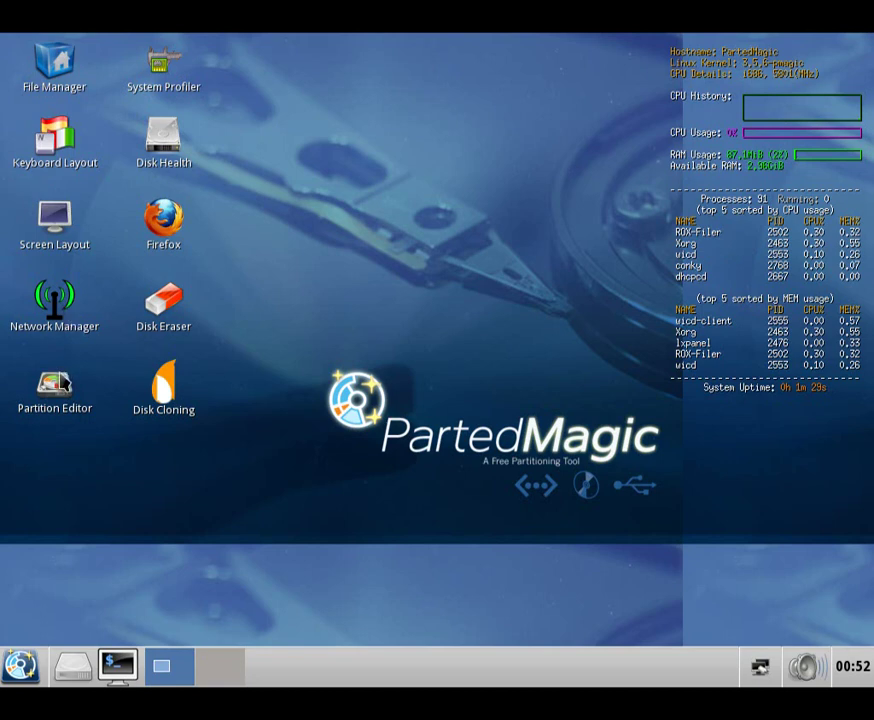
# Open the Partition Editor and select the /dev/sda2 NTFS partition on the /dev/sda disk
pyautogui.doubleClick(57, 382)
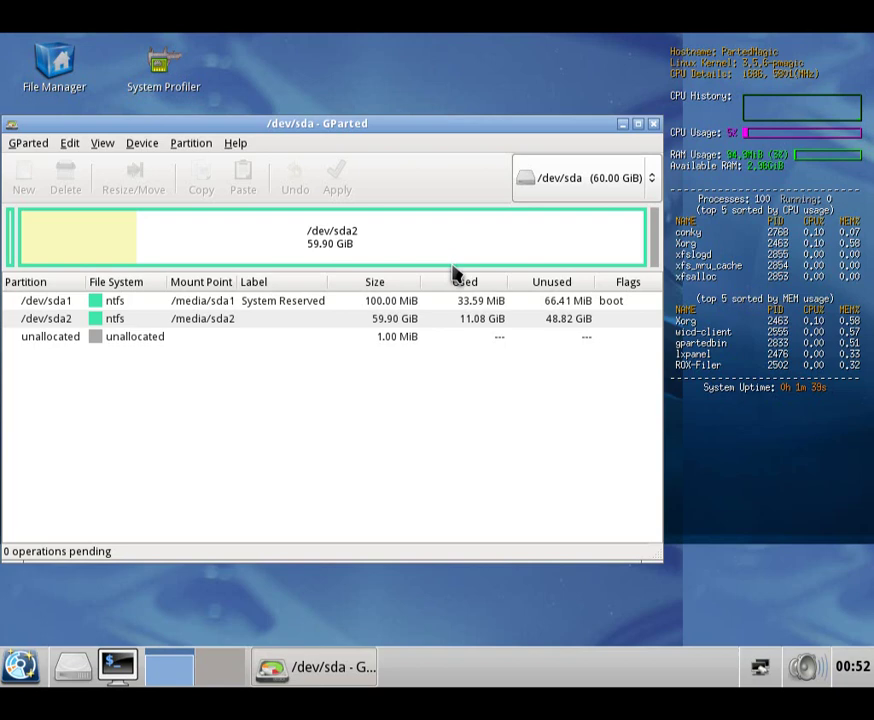
pyautogui.click(161, 301)
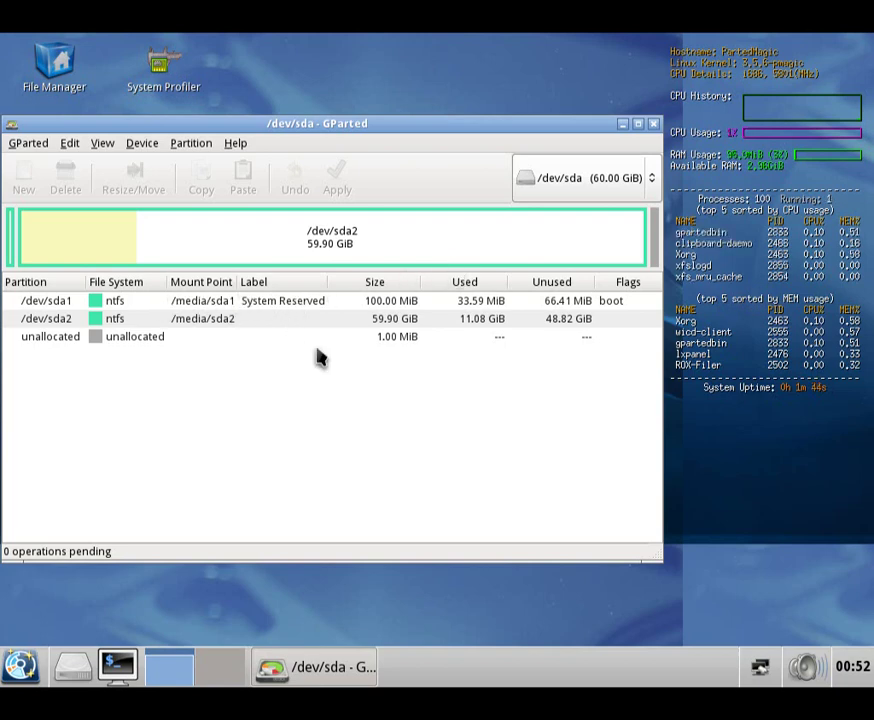
pyautogui.rightClick(305, 246)
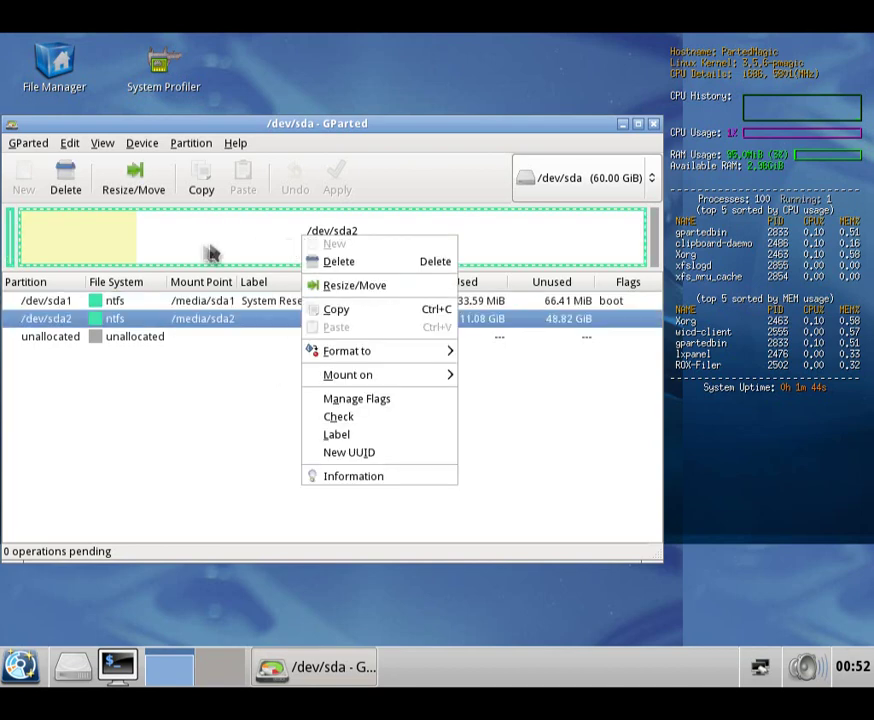
pyautogui.click(242, 248)
pyautogui.click(185, 343)
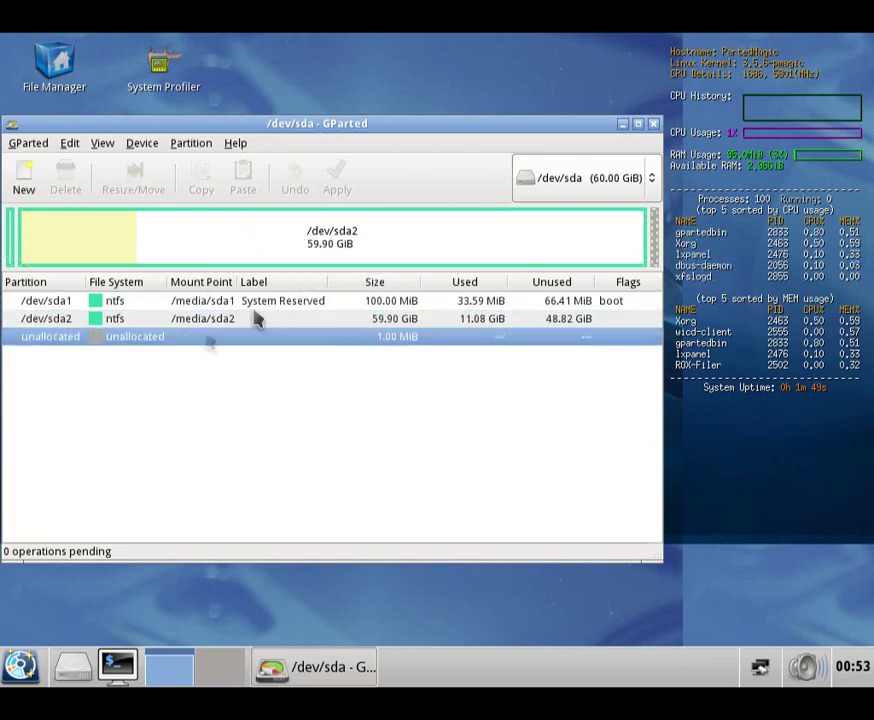
pyautogui.click(285, 254)
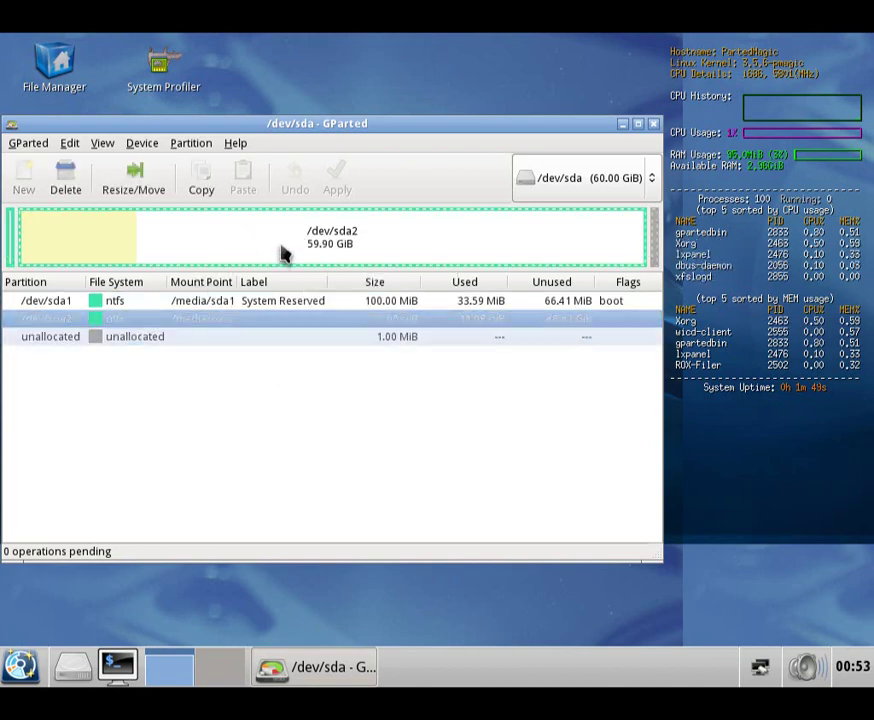
# Shrink /dev/sda2 from its end to about 38,400 MiB, leaving the free space after it, and queue the resize
pyautogui.rightClick(213, 321)
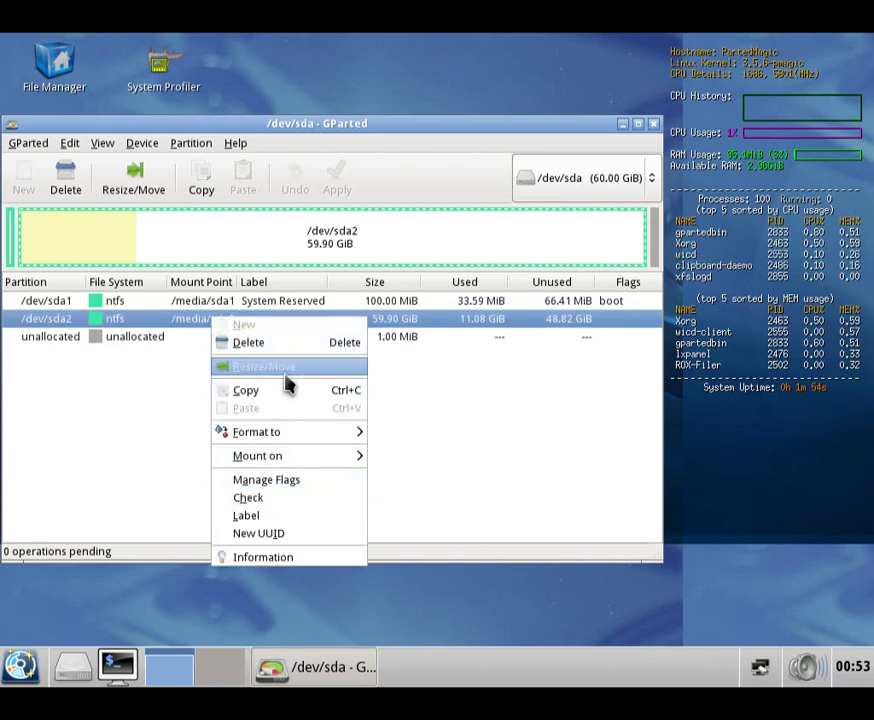
pyautogui.click(252, 366)
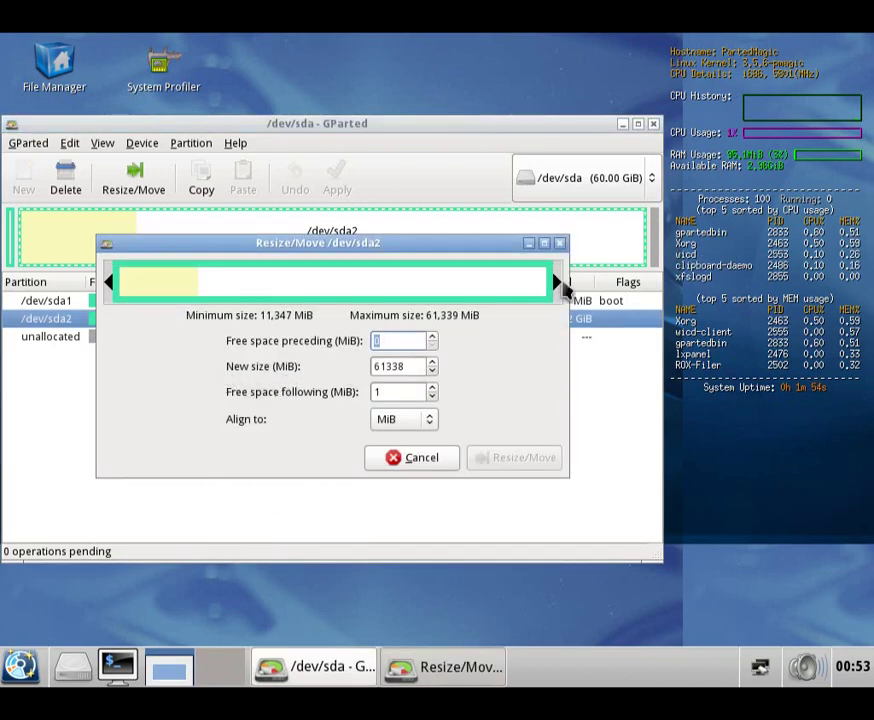
pyautogui.moveTo(556, 283); pyautogui.dragTo(395, 296)
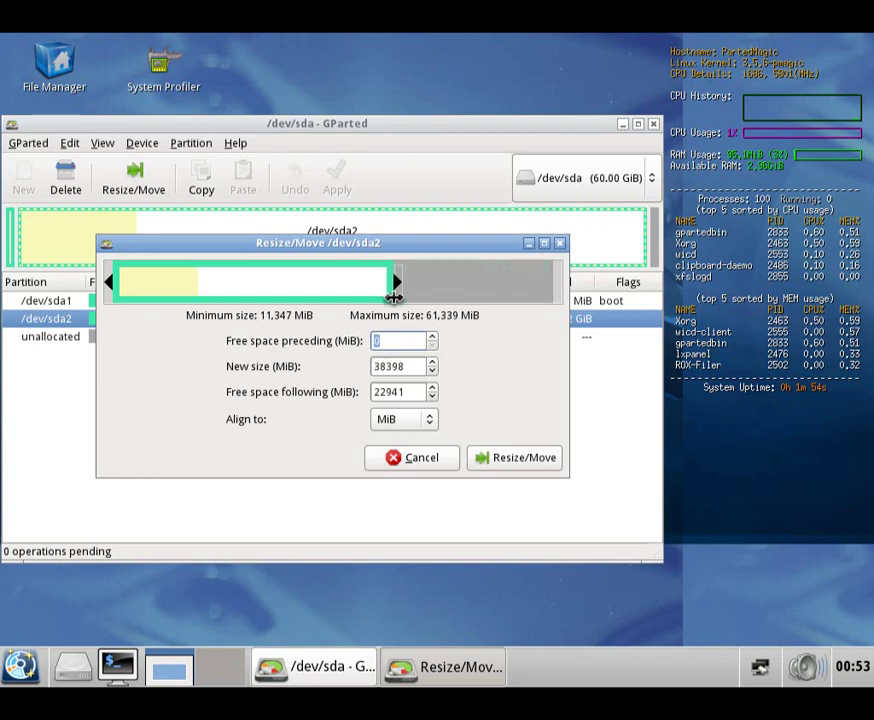
pyautogui.click(507, 460)
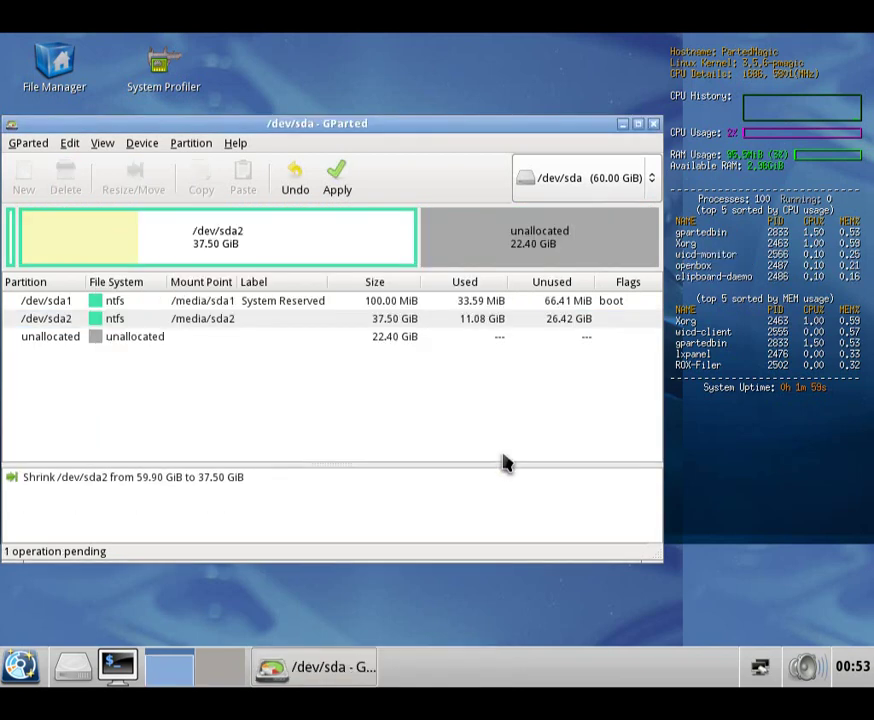
# Queue a new 22941 MiB primary NTFS partition labelled "porn" in the unallocated space after /dev/sda2
pyautogui.click(533, 259)
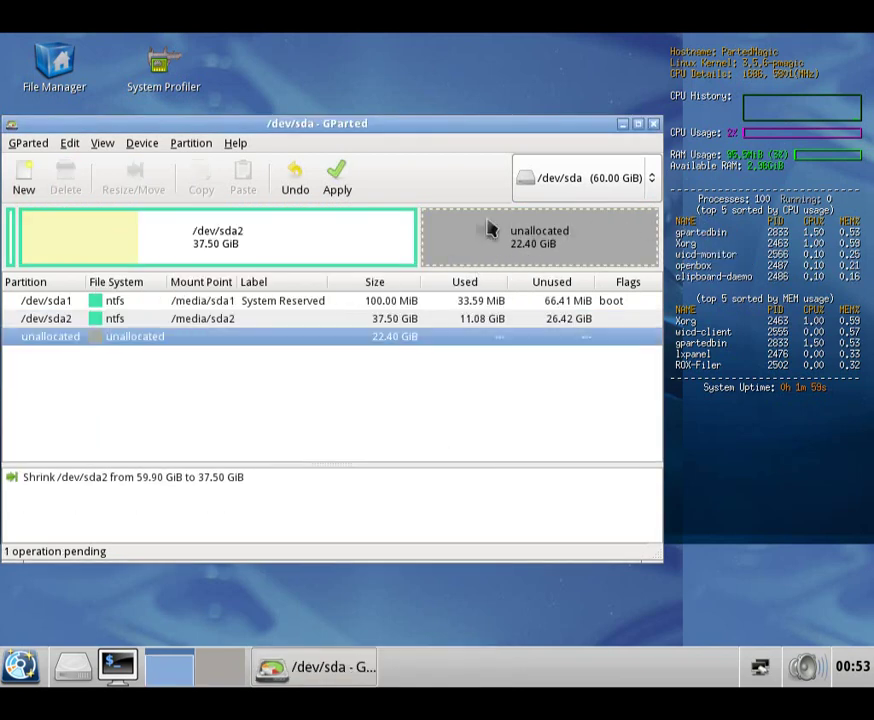
pyautogui.click(22, 176)
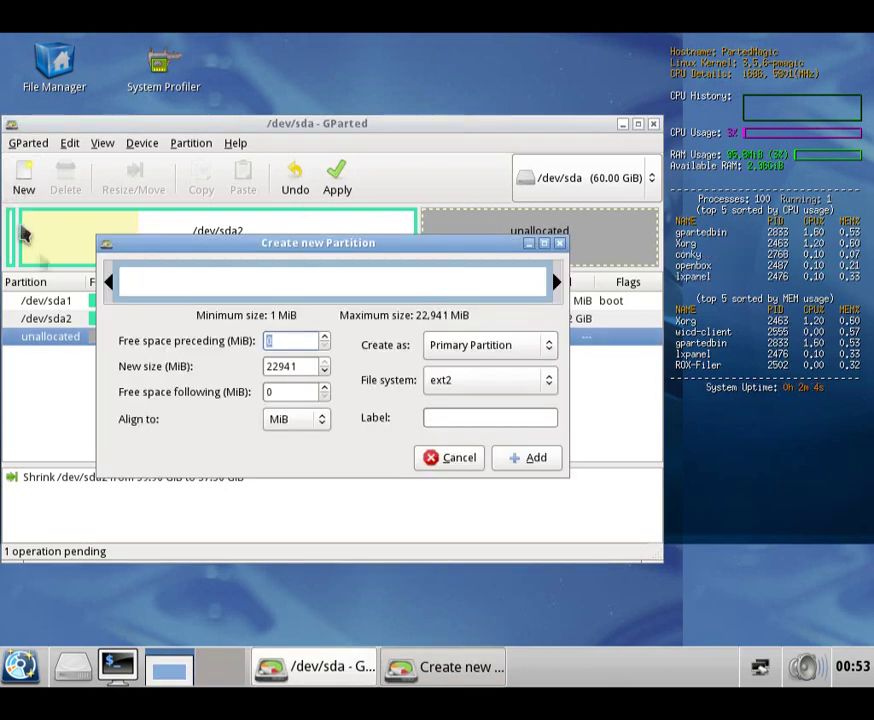
pyautogui.click(490, 378)
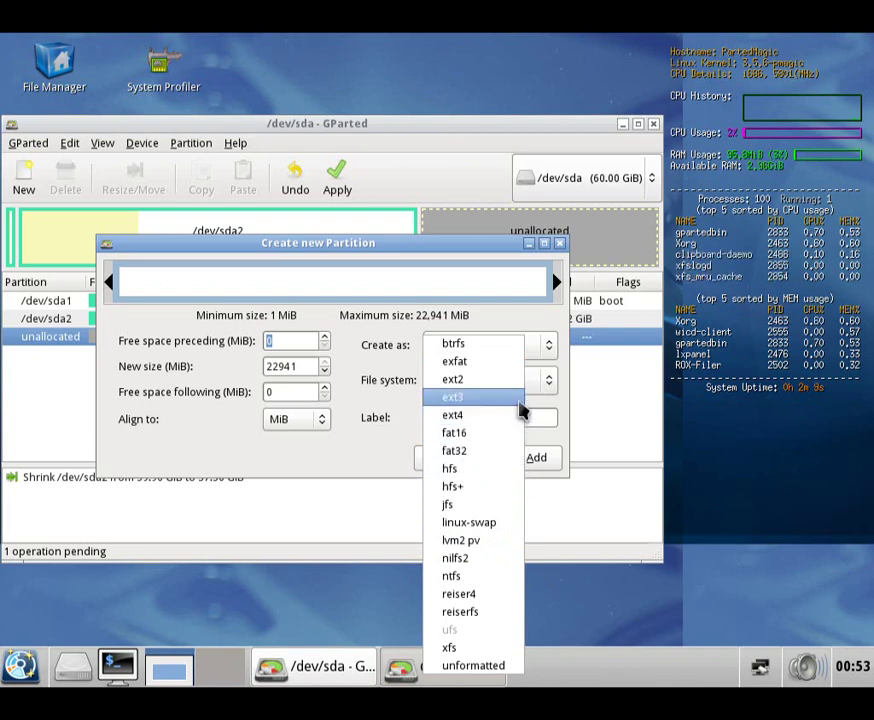
pyautogui.click(464, 577)
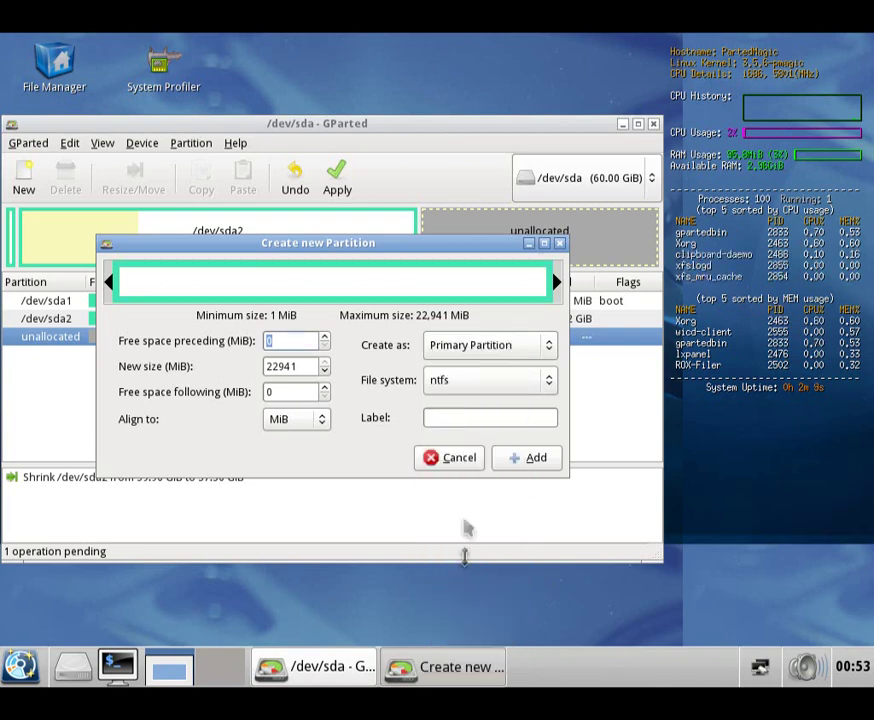
pyautogui.click(493, 416)
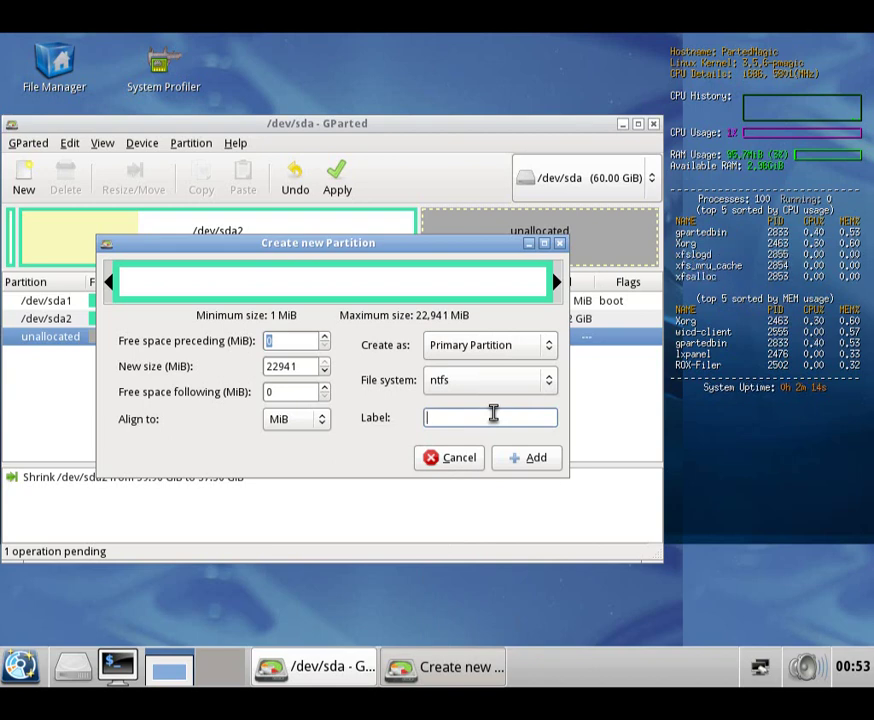
pyautogui.write('porn')
pyautogui.click(512, 463)
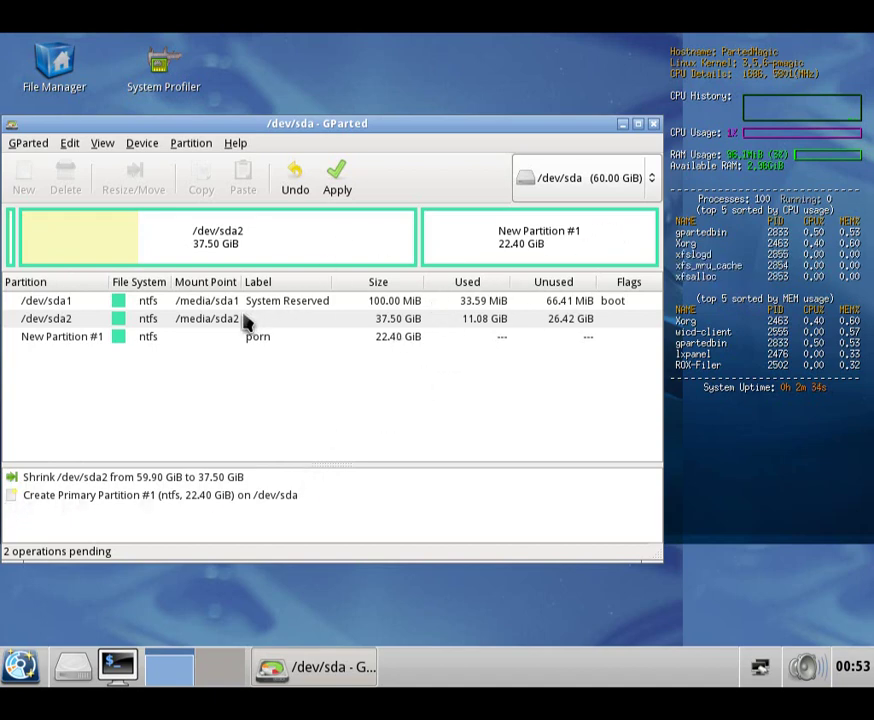
# Apply the pending shrink and create operations to /dev/sda, check the resulting partitions and close the Partition Editor
pyautogui.click(352, 186)
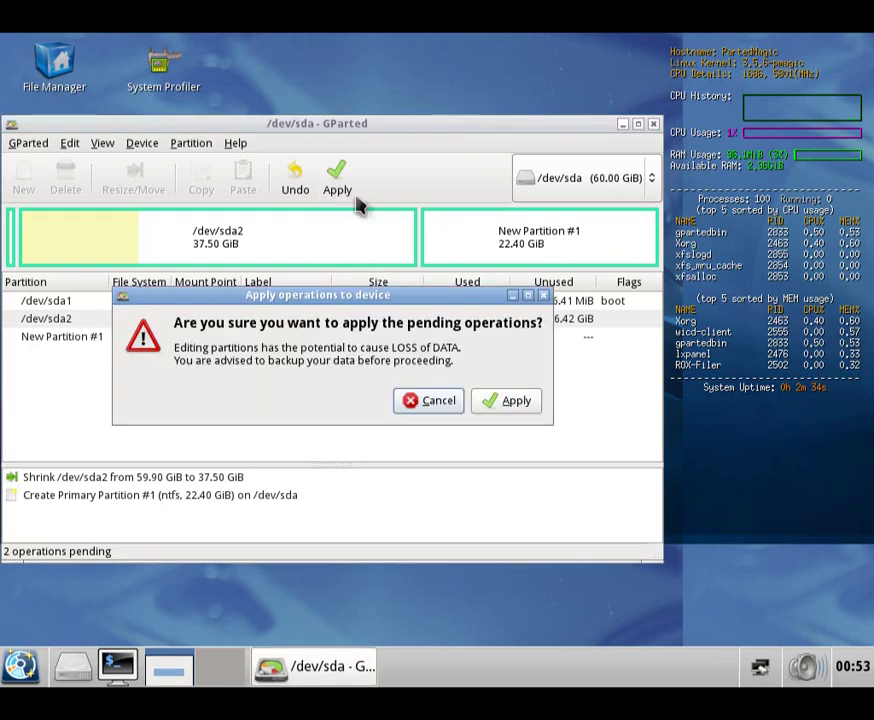
pyautogui.click(506, 401)
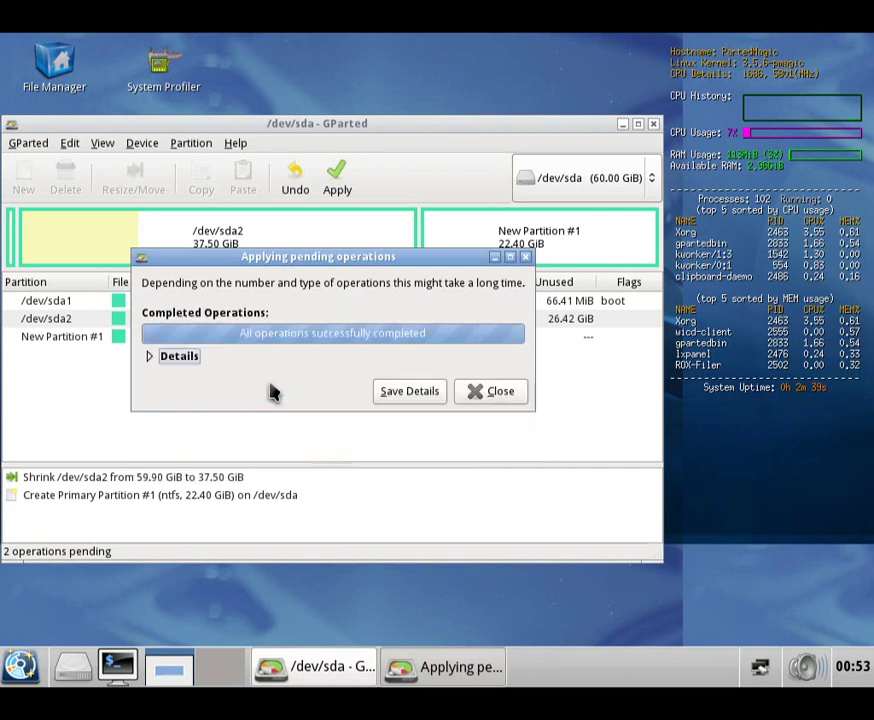
pyautogui.click(489, 396)
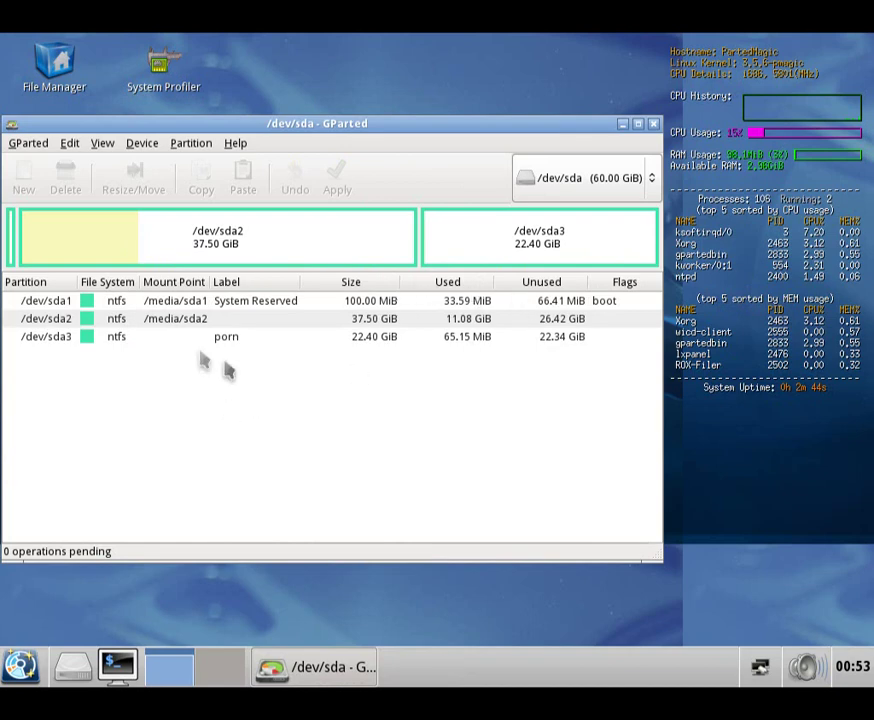
pyautogui.click(86, 228)
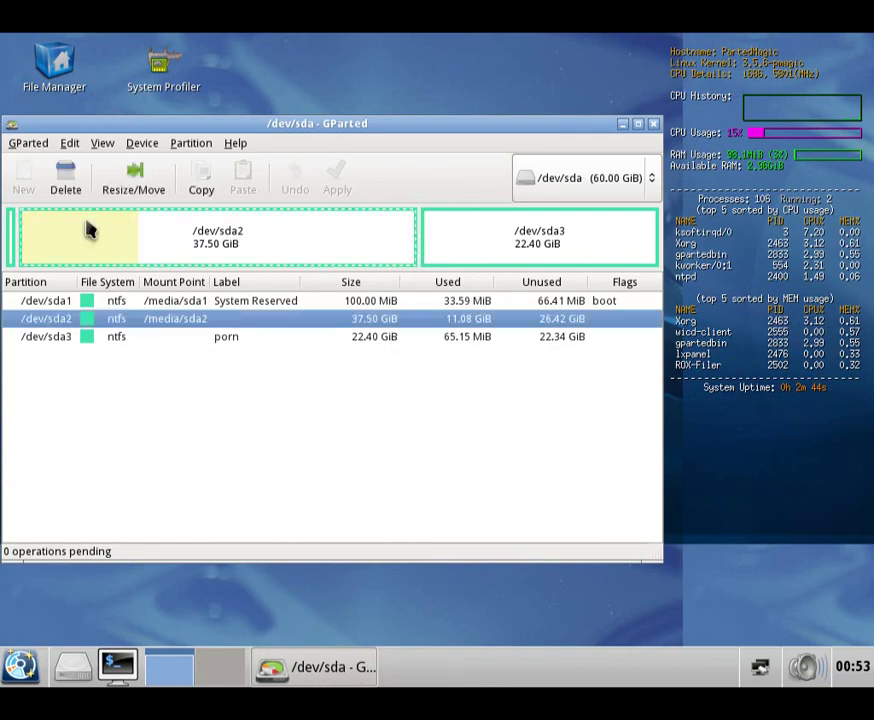
pyautogui.click(510, 238)
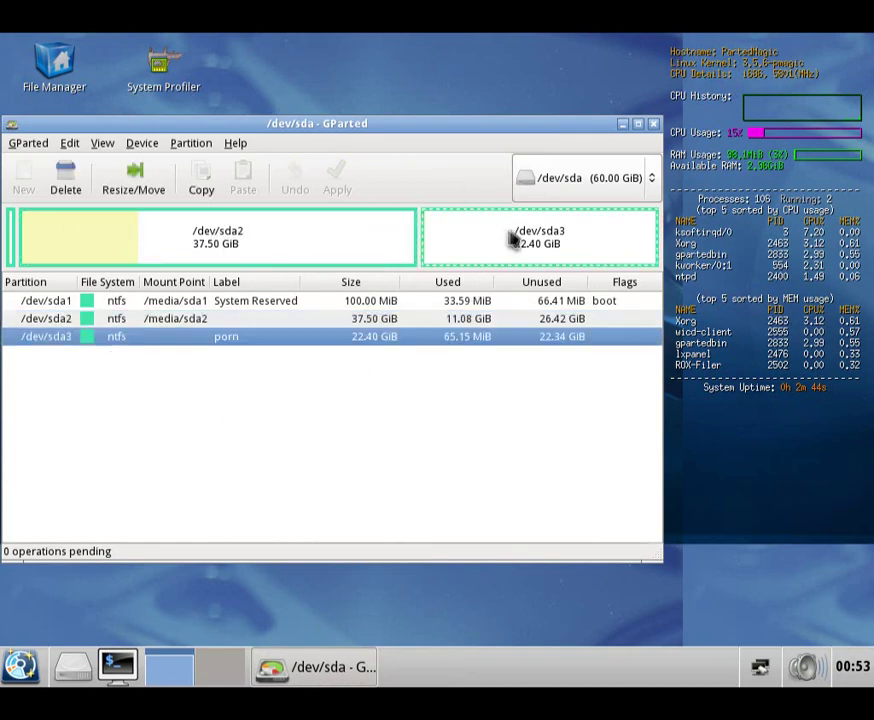
pyautogui.click(655, 124)
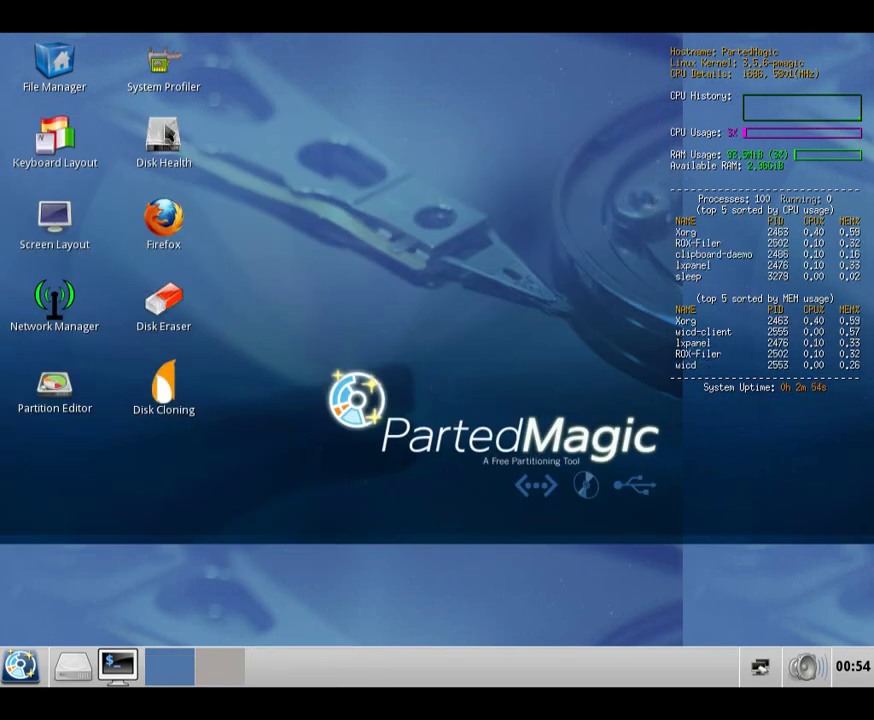
# Look at the System Profiler, examine the VMware Virtual S drive's smartctl output and extra details in Disk Health, and close both tools
pyautogui.click(168, 76)
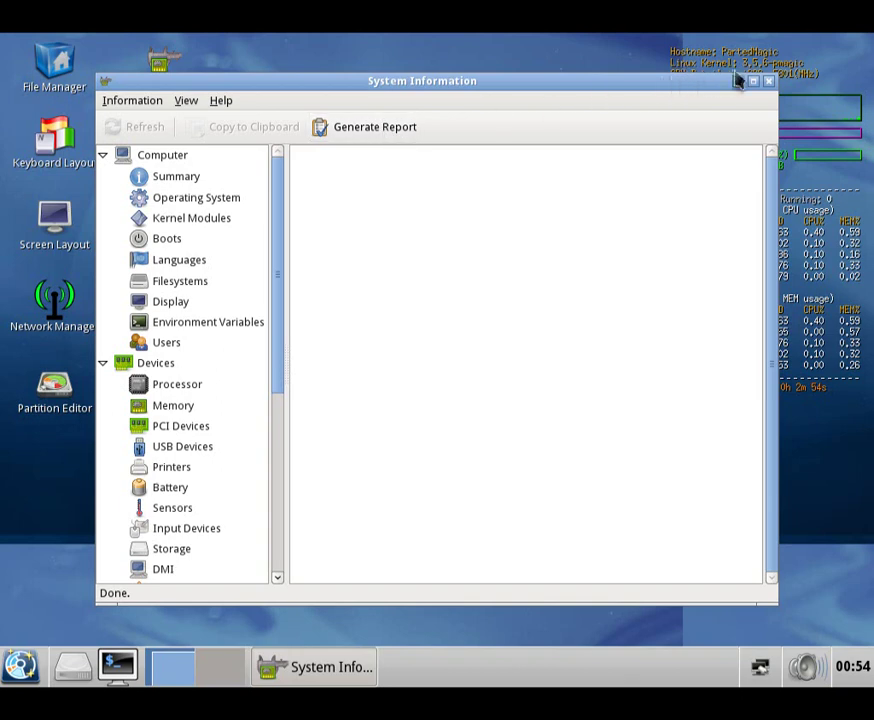
pyautogui.click(768, 81)
pyautogui.click(160, 138)
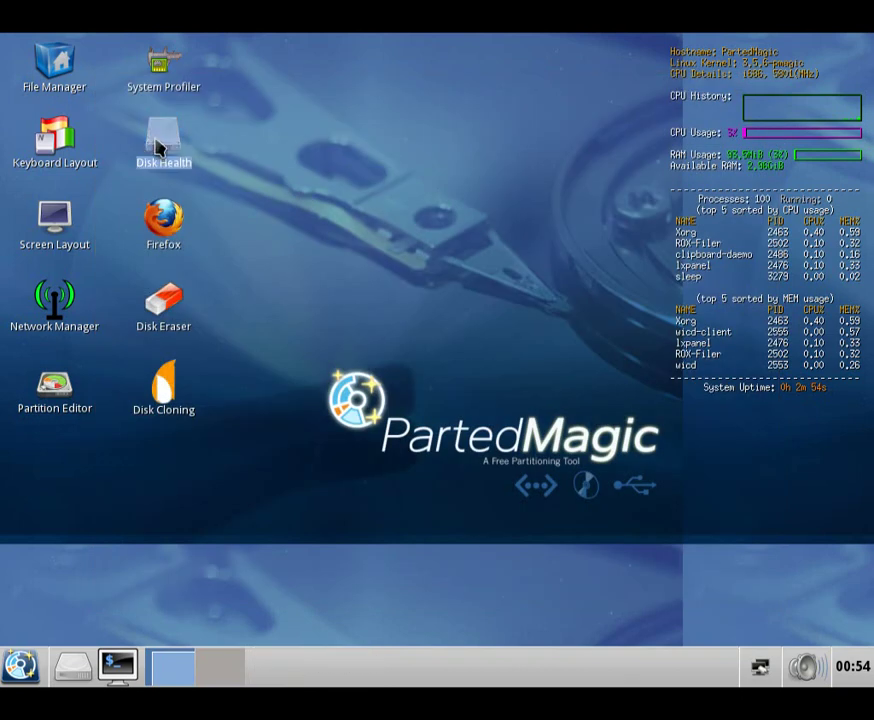
pyautogui.doubleClick(195, 310)
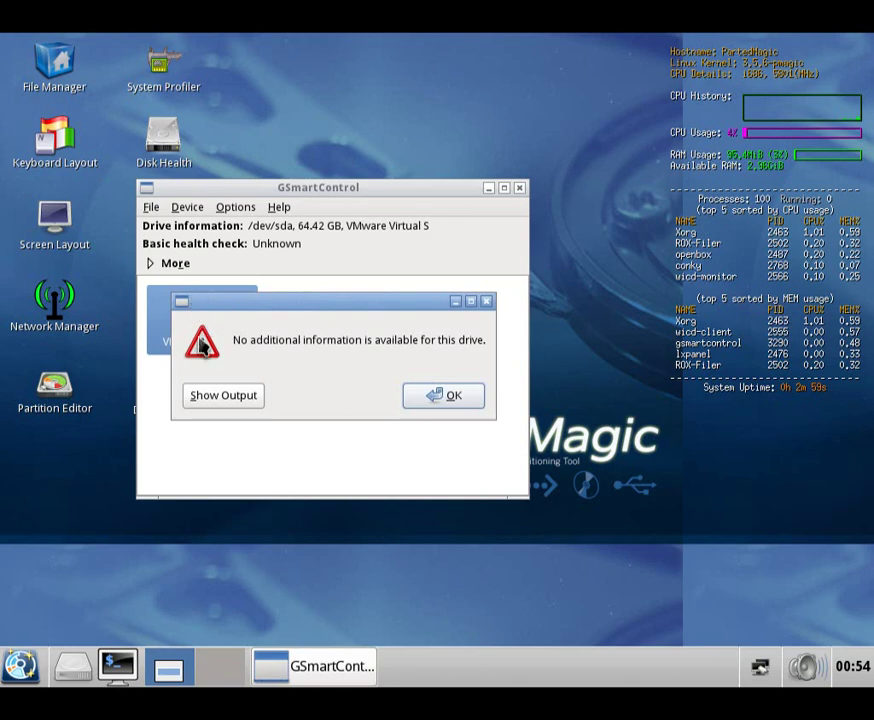
pyautogui.click(221, 395)
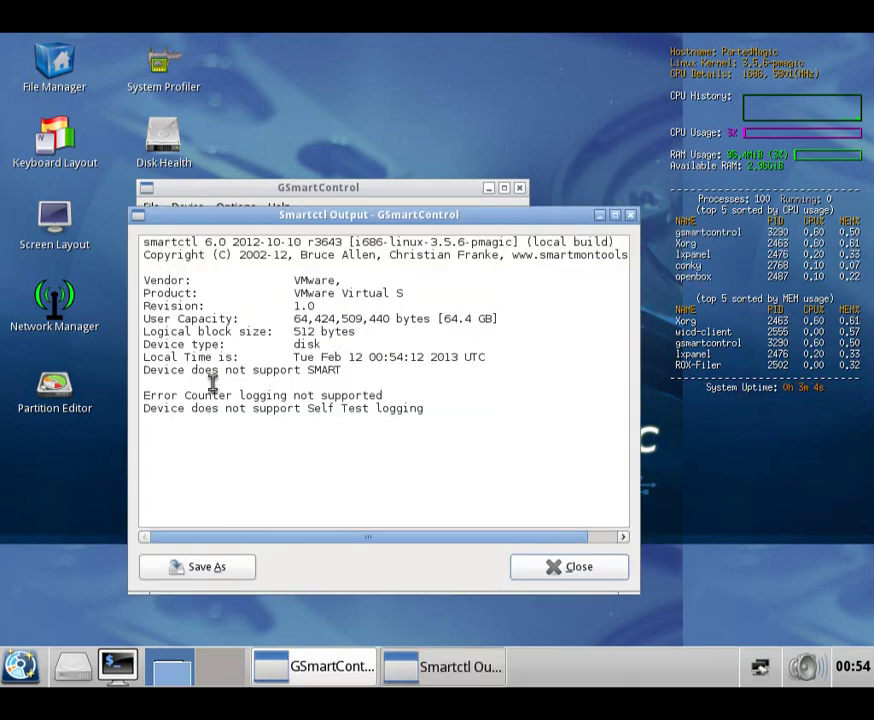
pyautogui.moveTo(184, 370); pyautogui.dragTo(342, 370)
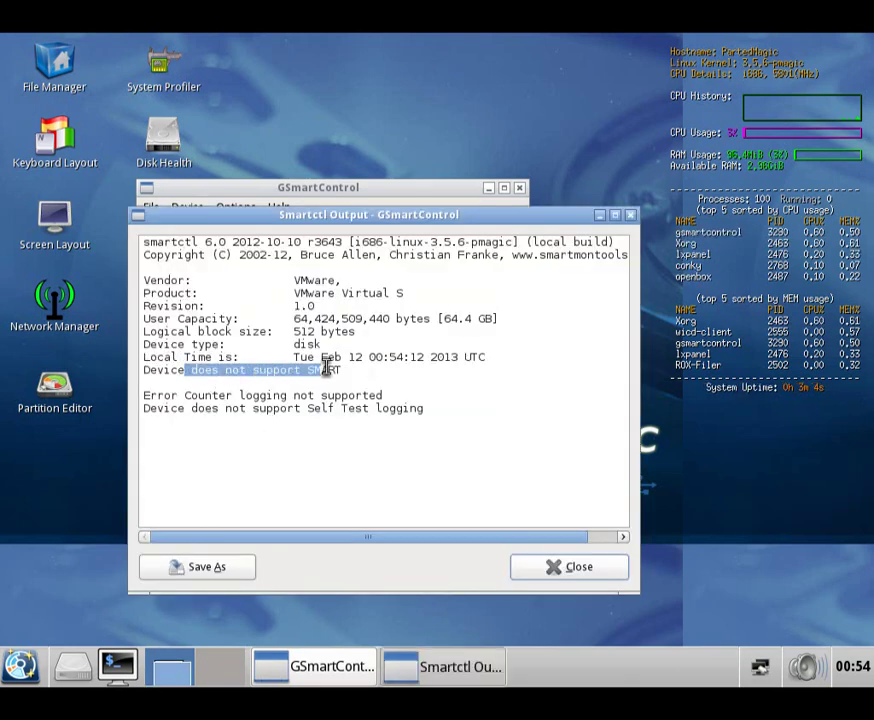
pyautogui.click(560, 569)
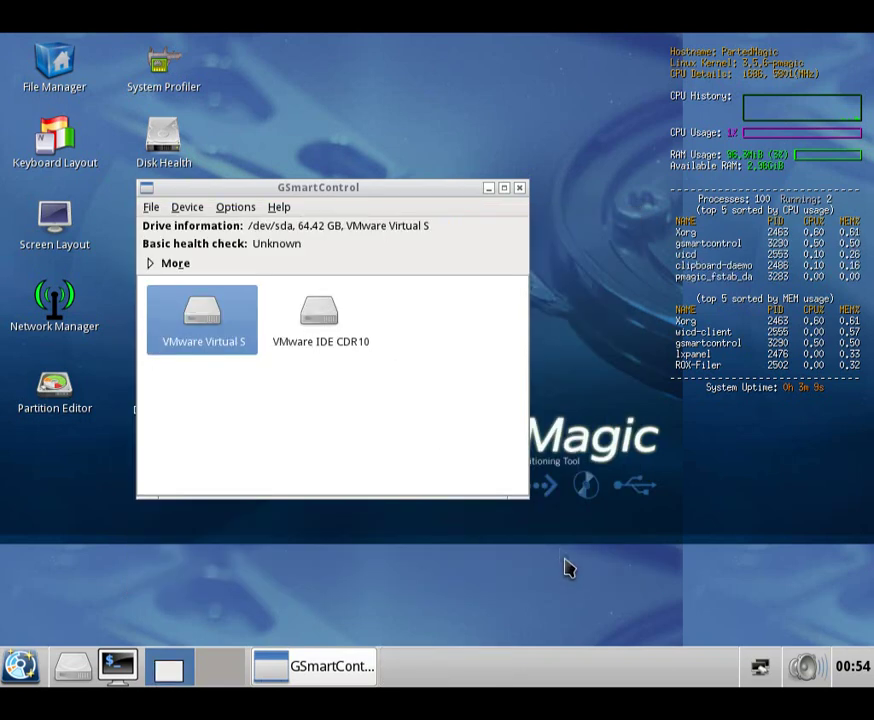
pyautogui.click(151, 264)
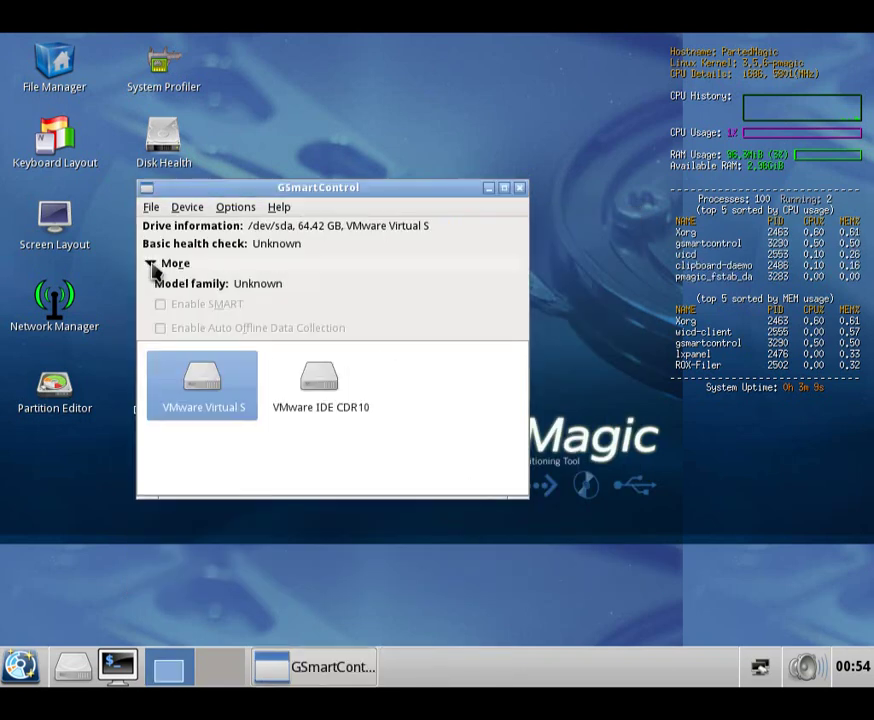
pyautogui.click(520, 188)
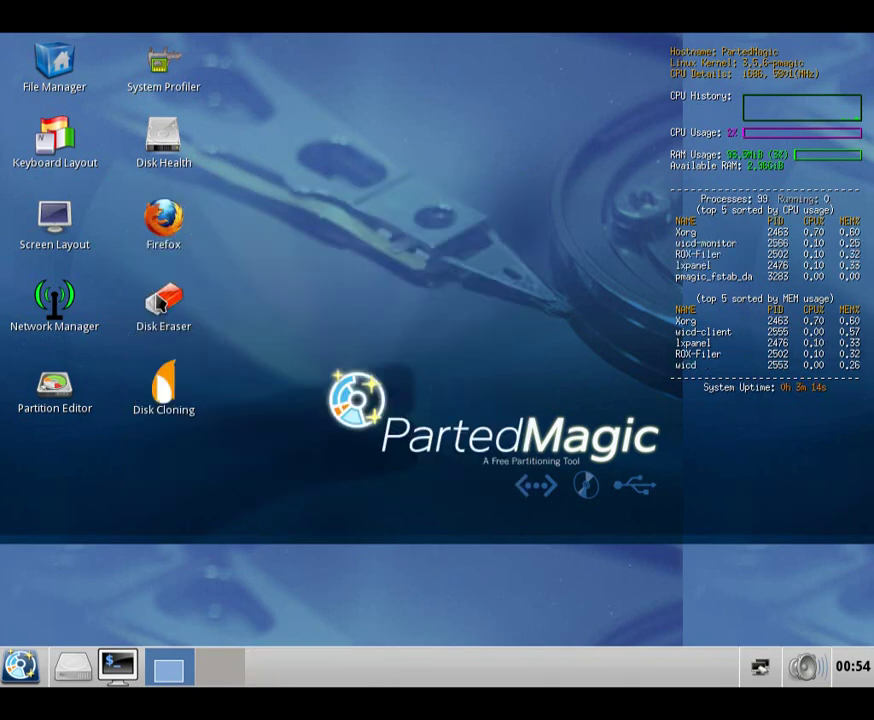
# Open the Disk Eraser and continue with the External (nwipe) erase method
pyautogui.doubleClick(163, 300)
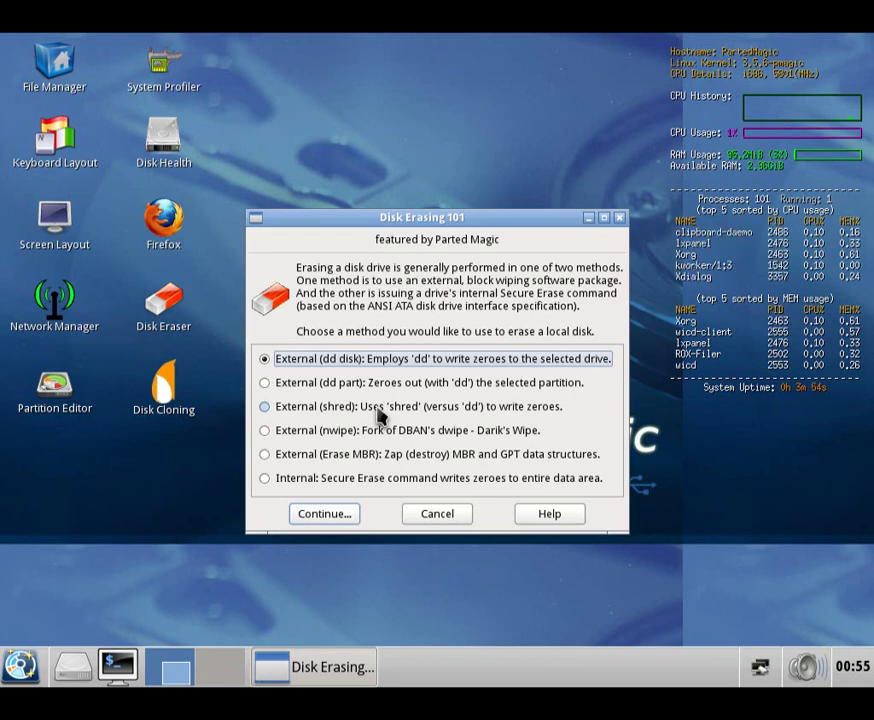
pyautogui.click(364, 430)
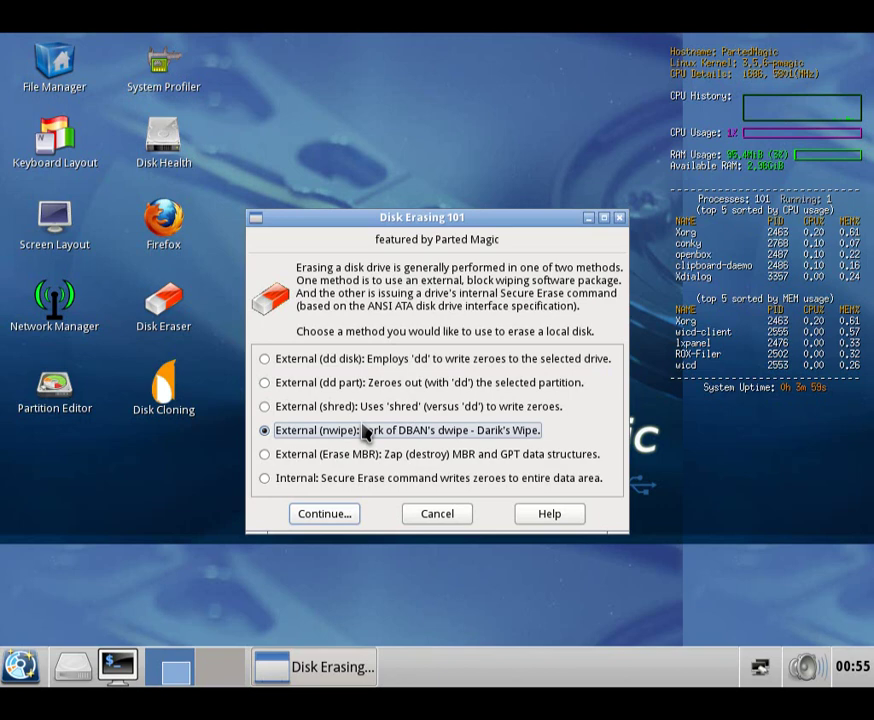
pyautogui.click(322, 512)
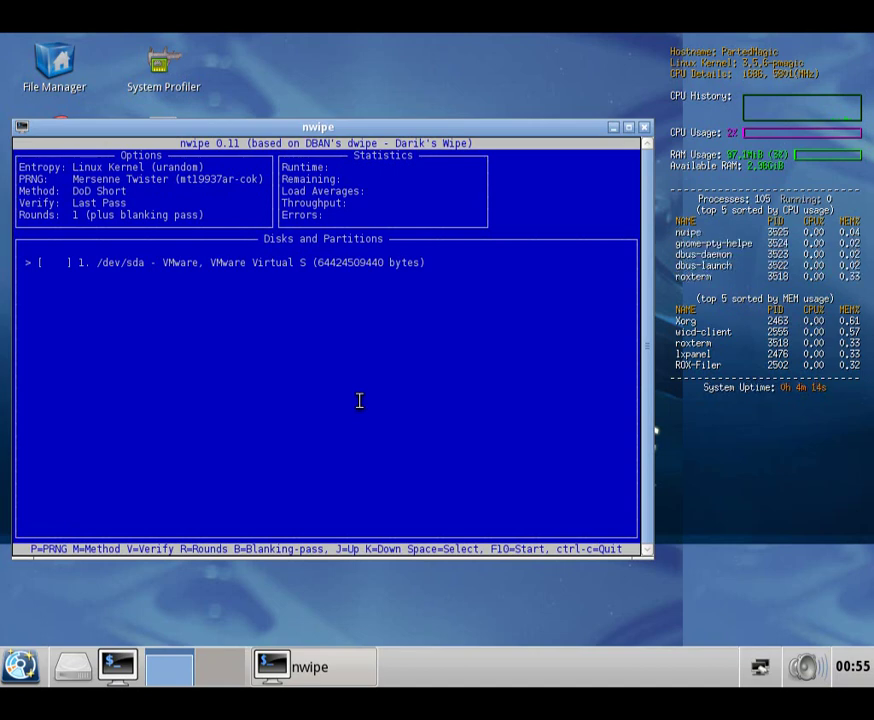
# Review the descriptions of nwipe's wipe methods and select DoD Short
pyautogui.press('m')
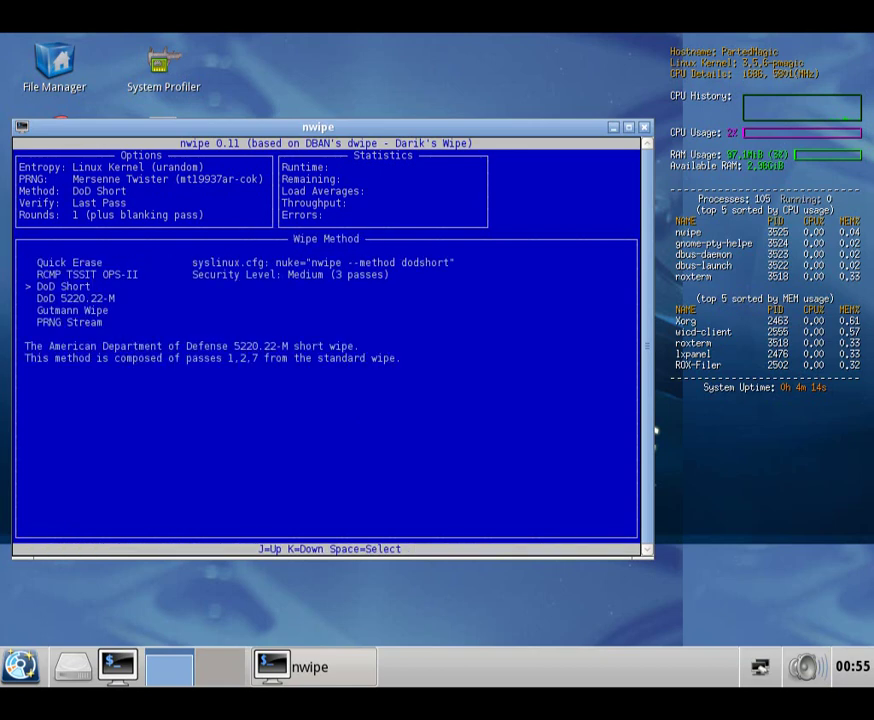
pyautogui.press('Up')
pyautogui.press('Up')
pyautogui.press('Down')
pyautogui.press('Down')
pyautogui.press('Down')
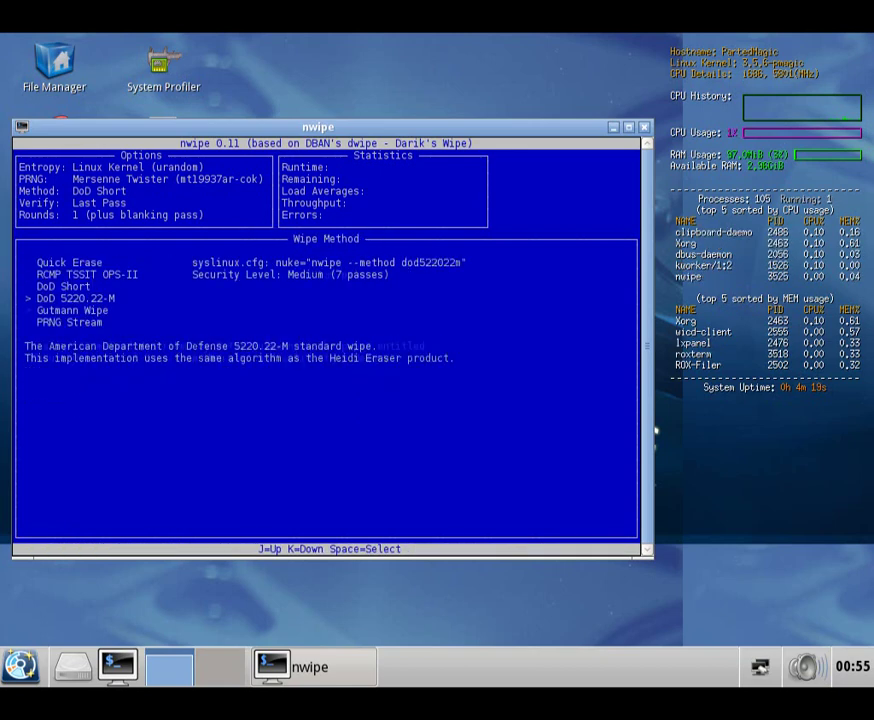
pyautogui.press('Up')
pyautogui.press('Up')
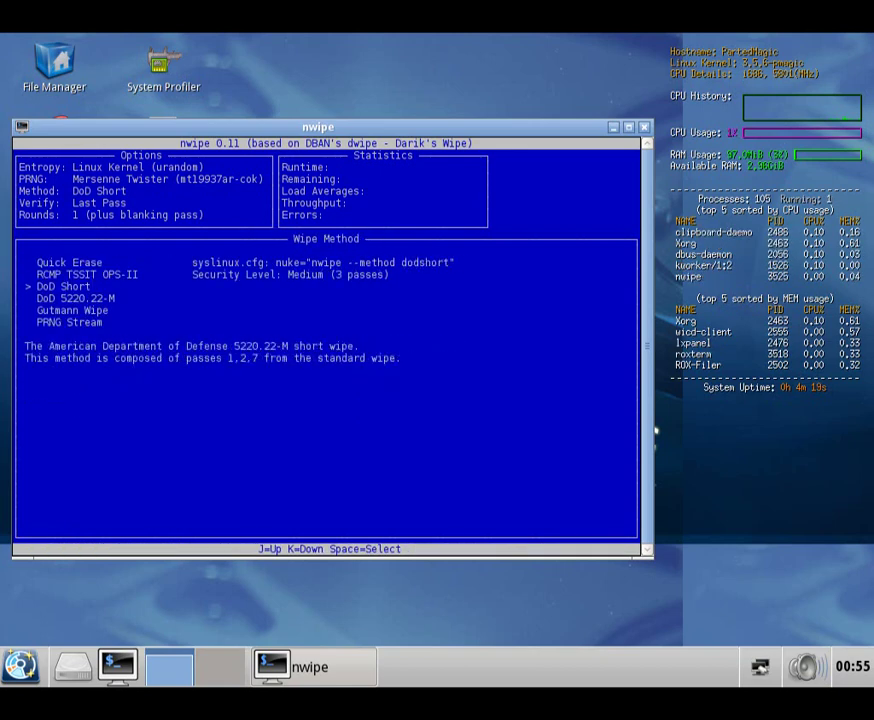
pyautogui.press('Down')
pyautogui.press('Down')
pyautogui.press('Down')
pyautogui.press('Down')
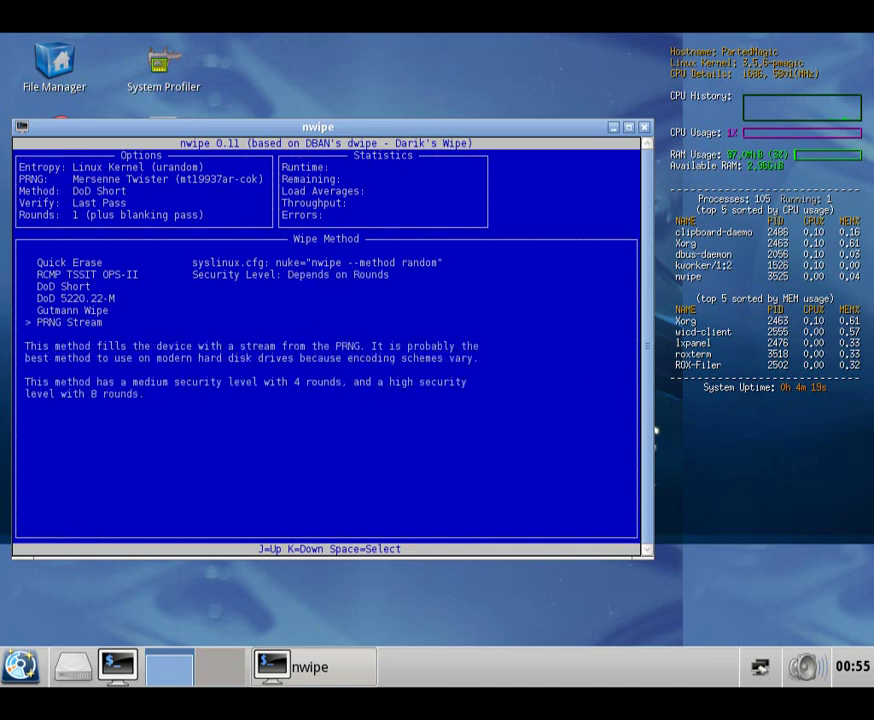
pyautogui.press('Up')
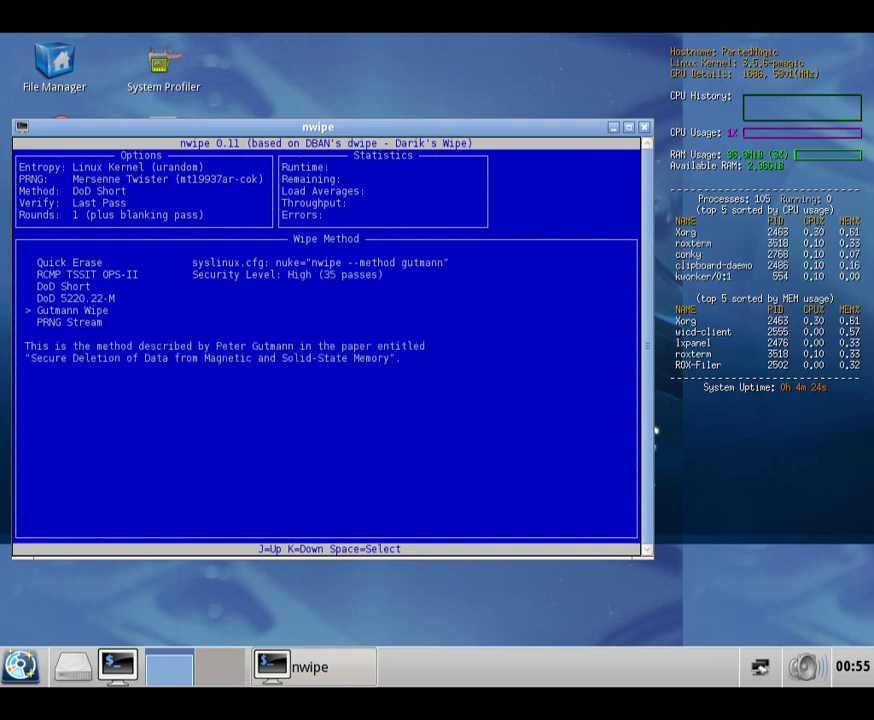
pyautogui.press('Up')
pyautogui.press('Up')
pyautogui.press('Up')
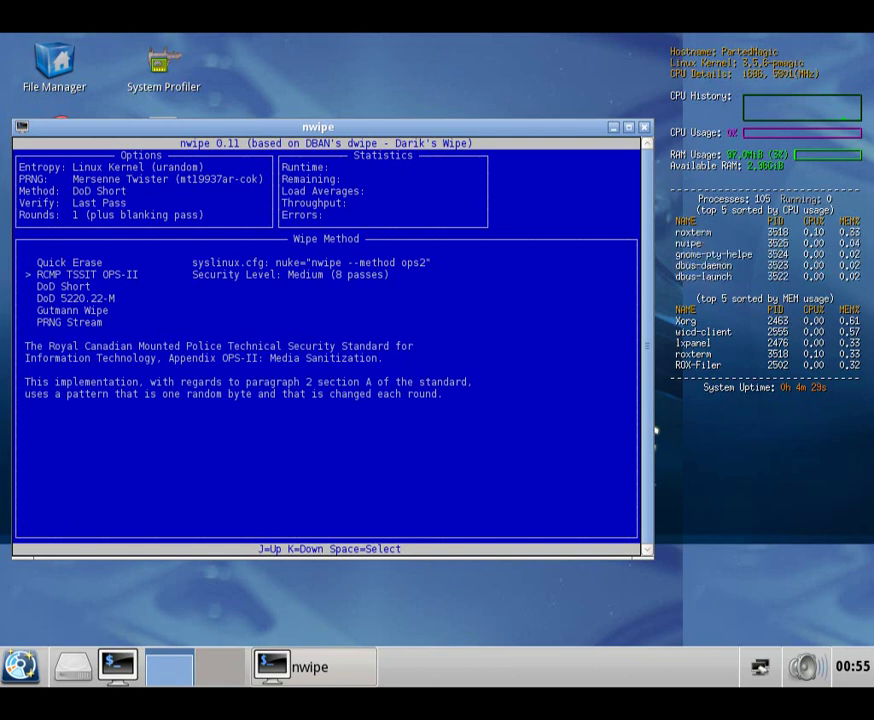
pyautogui.press('Up')
pyautogui.press('Down')
pyautogui.press('Down')
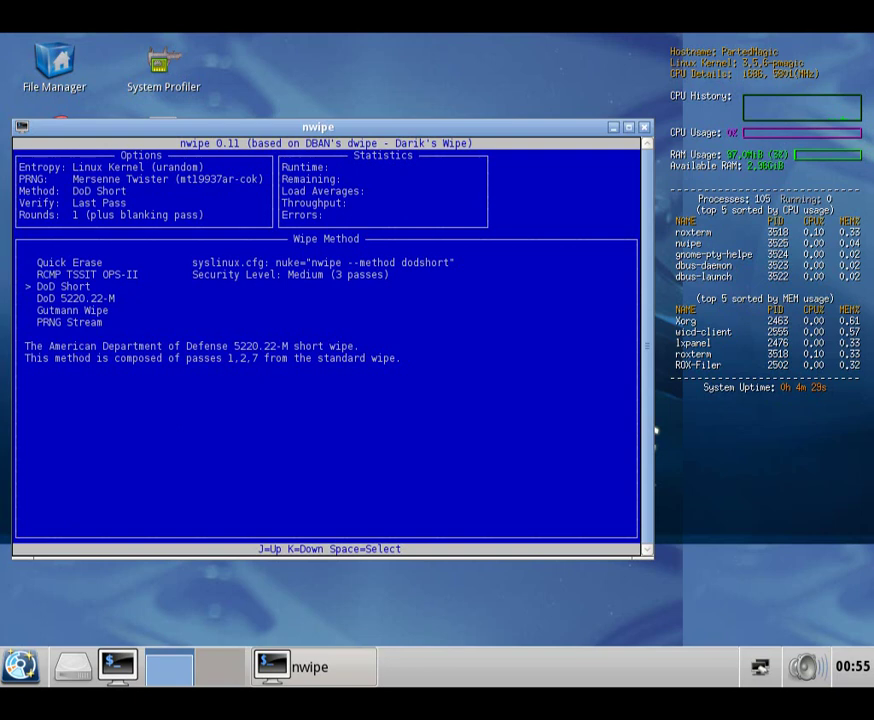
pyautogui.press('space')
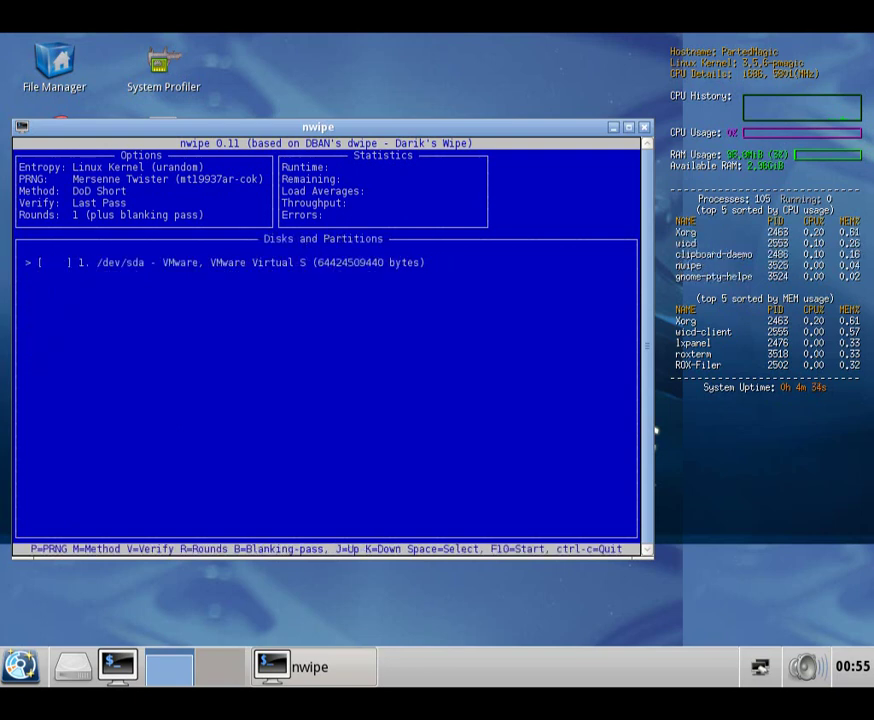
# Mark the /dev/sda disk and start wiping it, interrupting the running wipe after checking its statistics
pyautogui.press('space')
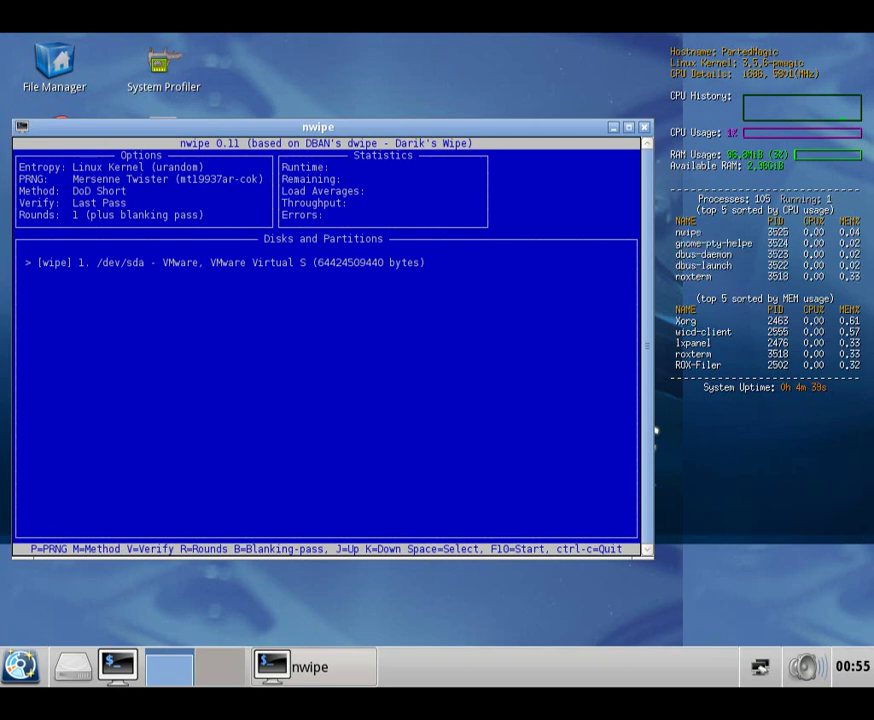
pyautogui.press('F10')
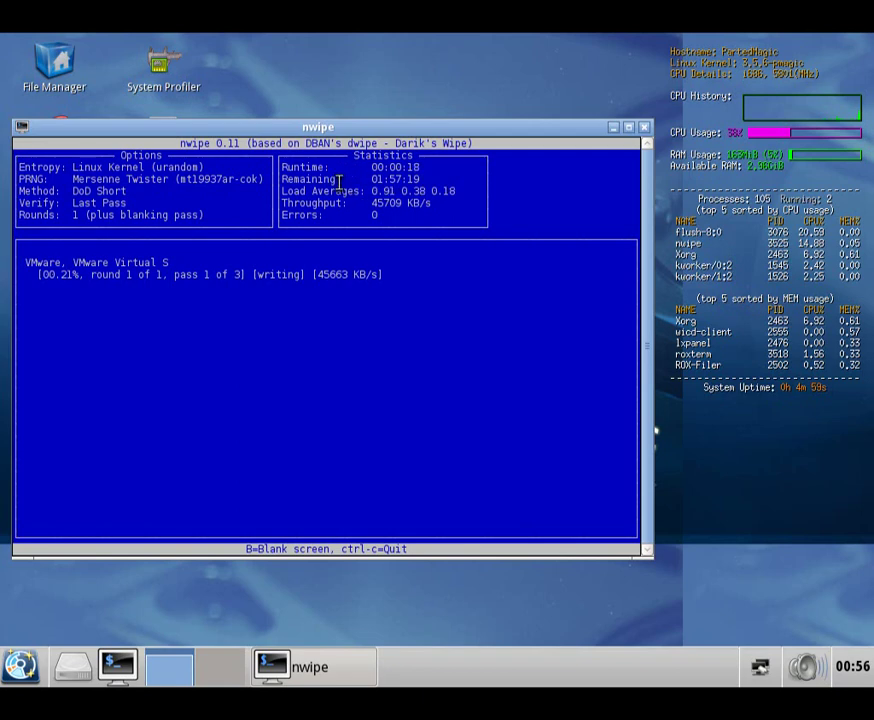
pyautogui.moveTo(306, 187); pyautogui.dragTo(485, 190)
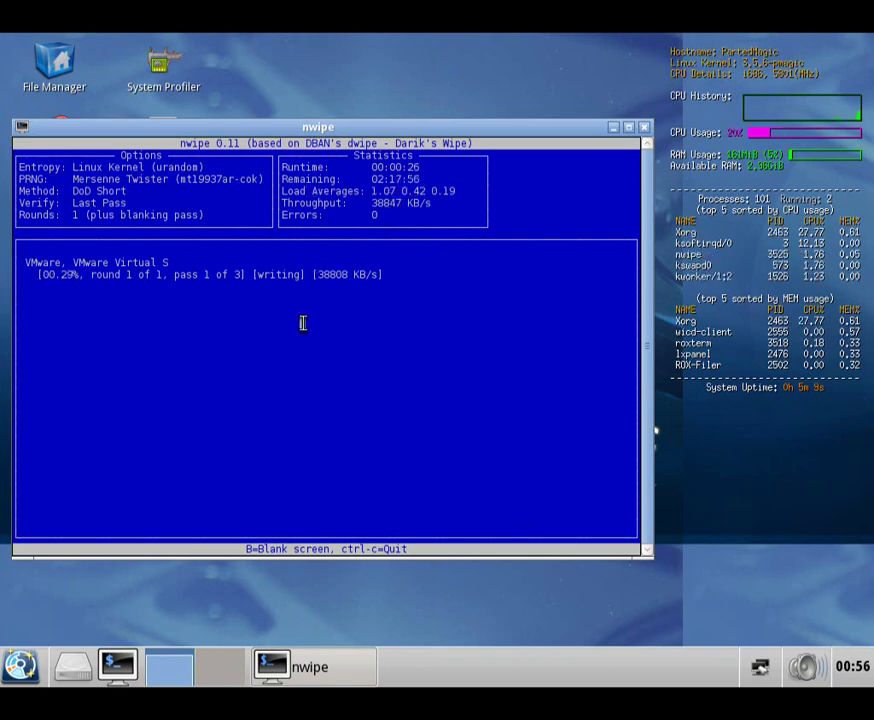
pyautogui.hotkey('ctrl', 'c')
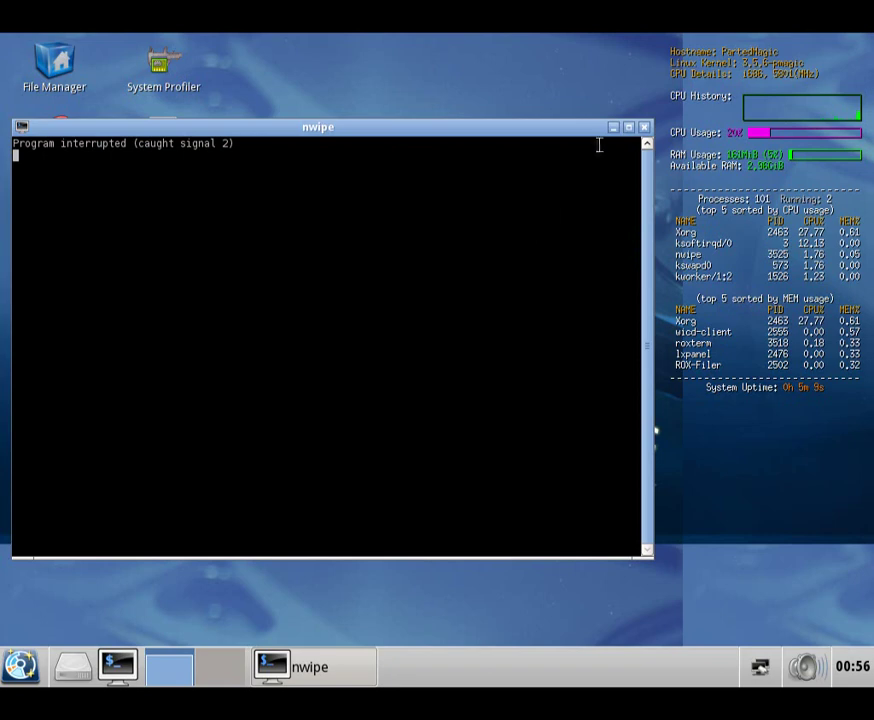
pyautogui.click(644, 128)
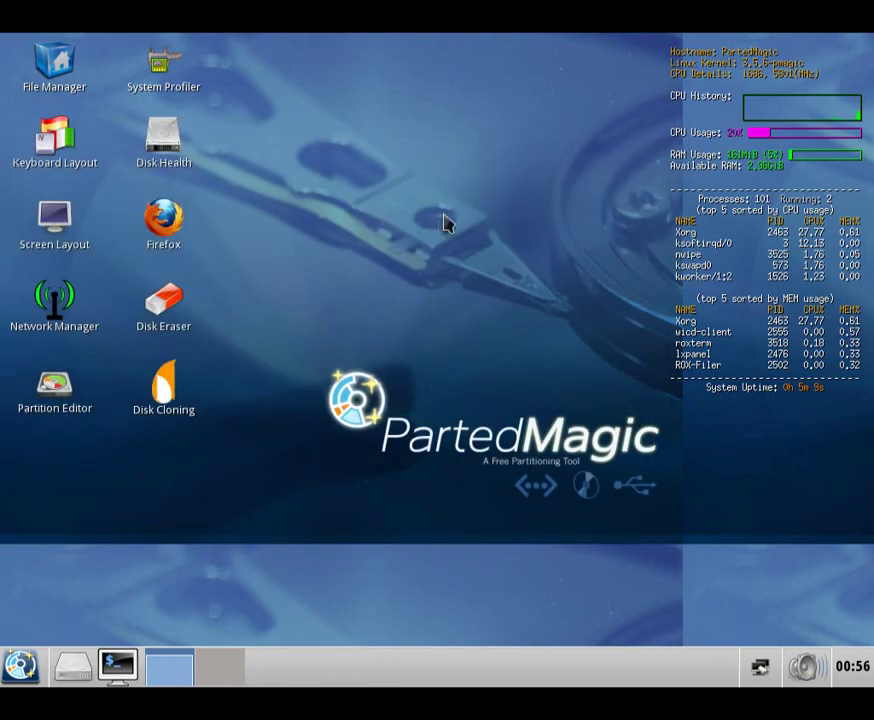
pyautogui.doubleClick(163, 390)
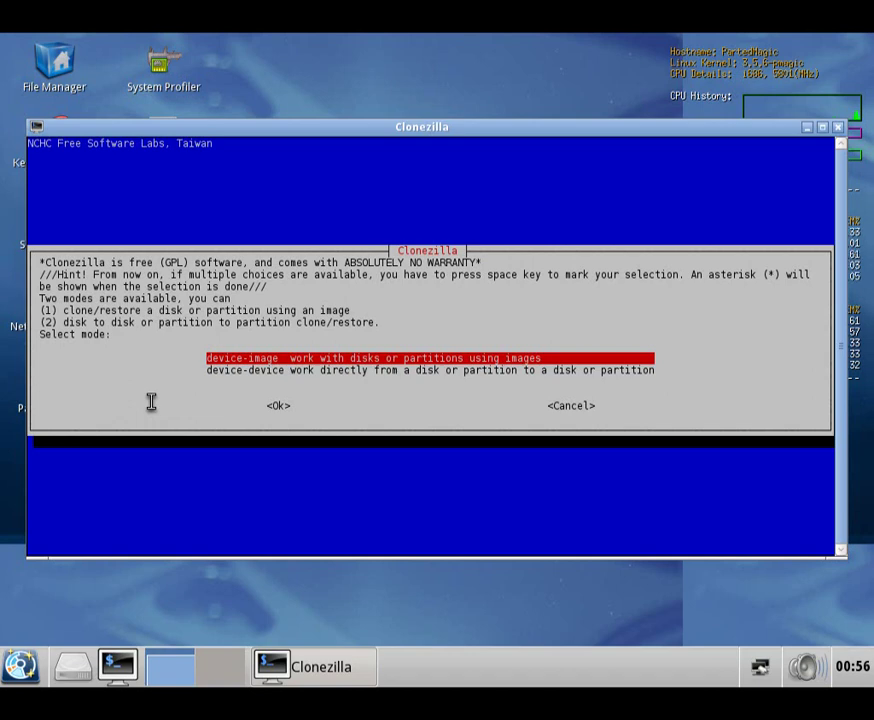
pyautogui.press('Down')
pyautogui.press('Up')
pyautogui.press('Down')
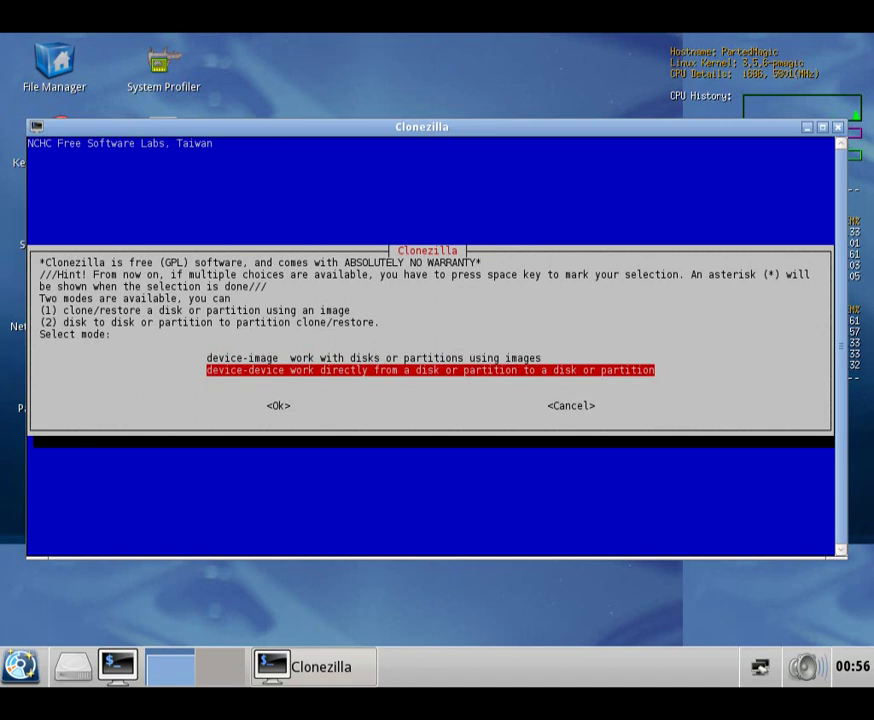
pyautogui.press('Up')
pyautogui.press('Return')
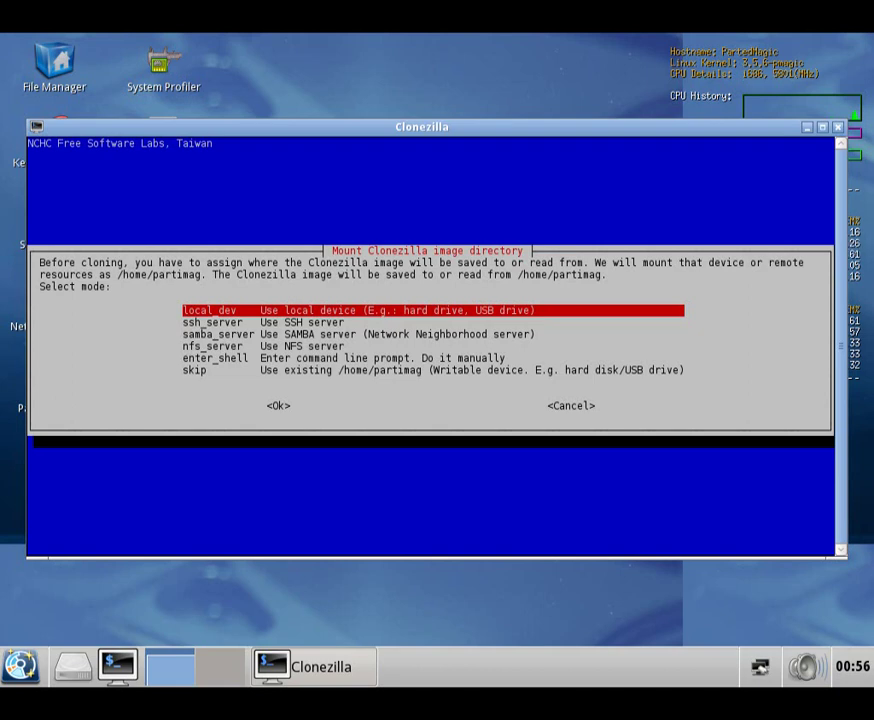
# Skip mounting an image directory so Clonezilla uses the existing /home/partimag, and continue past the filesystem summary
pyautogui.press('Down')
pyautogui.press('Down')
pyautogui.press('Down')
pyautogui.press('Down')
pyautogui.press('Down')
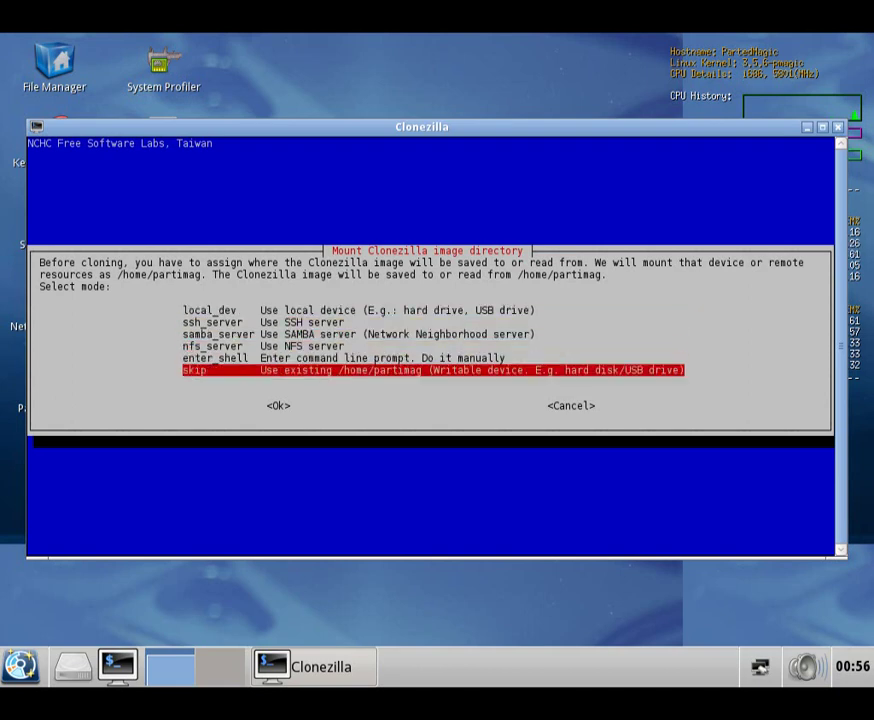
pyautogui.press('Return')
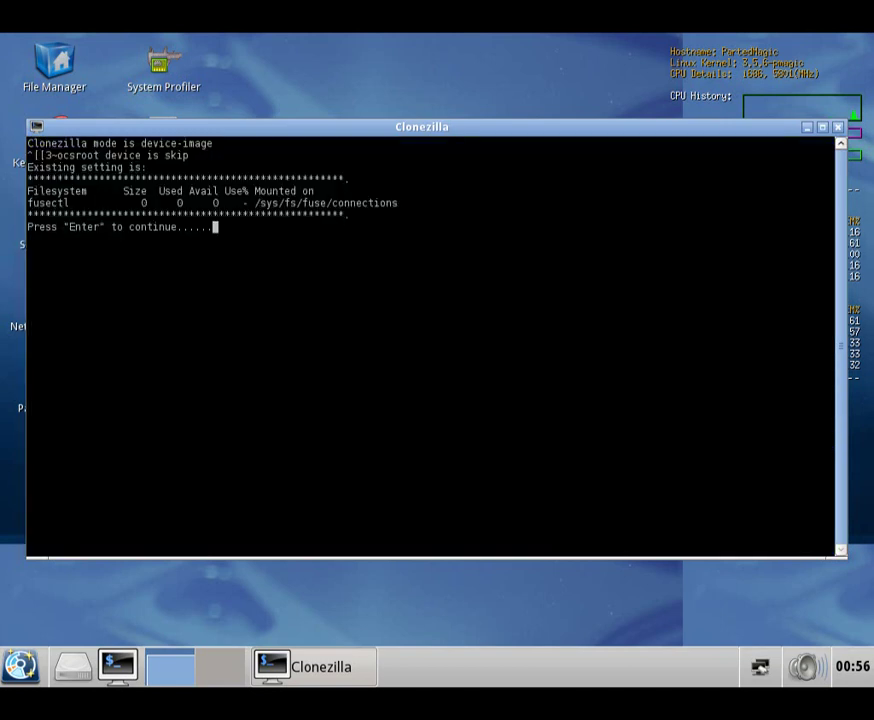
pyautogui.press('Return')
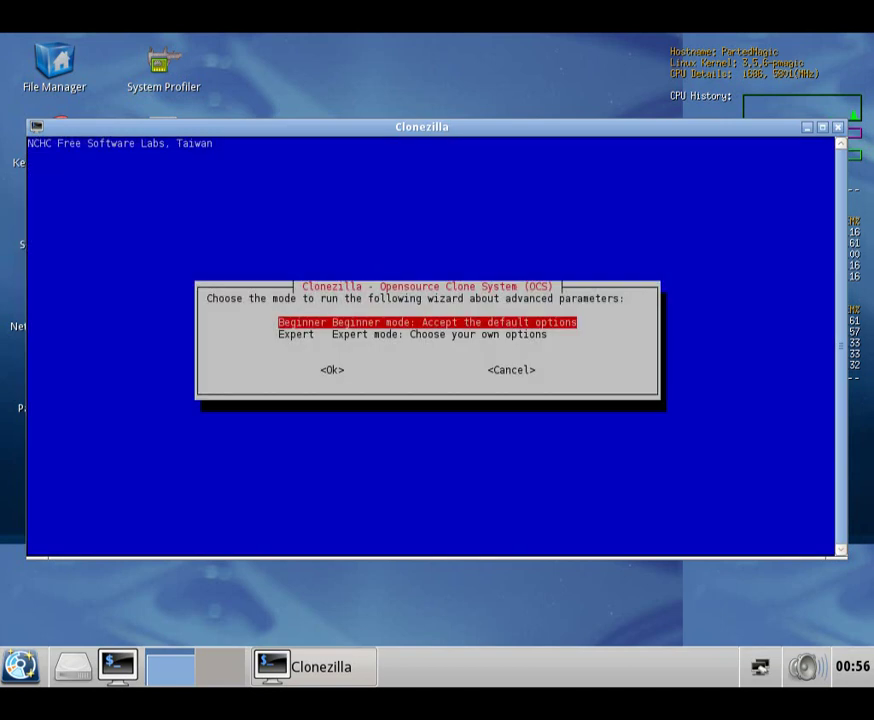
# Accept Clonezilla's Beginner mode, leave the save mode selection, and close Clonezilla
pyautogui.press('Return')
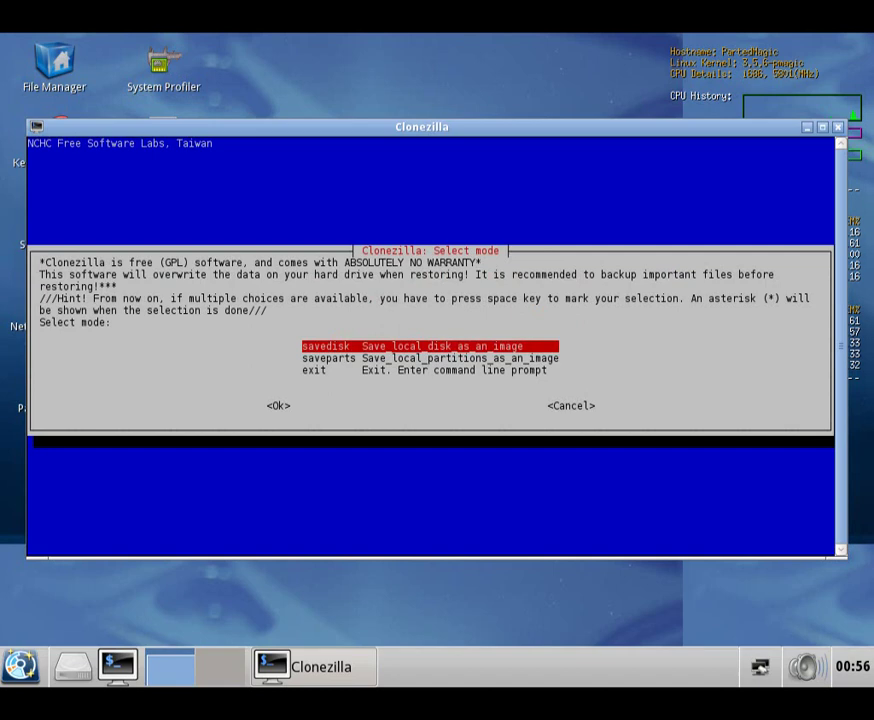
pyautogui.press('Down')
pyautogui.press('Return')
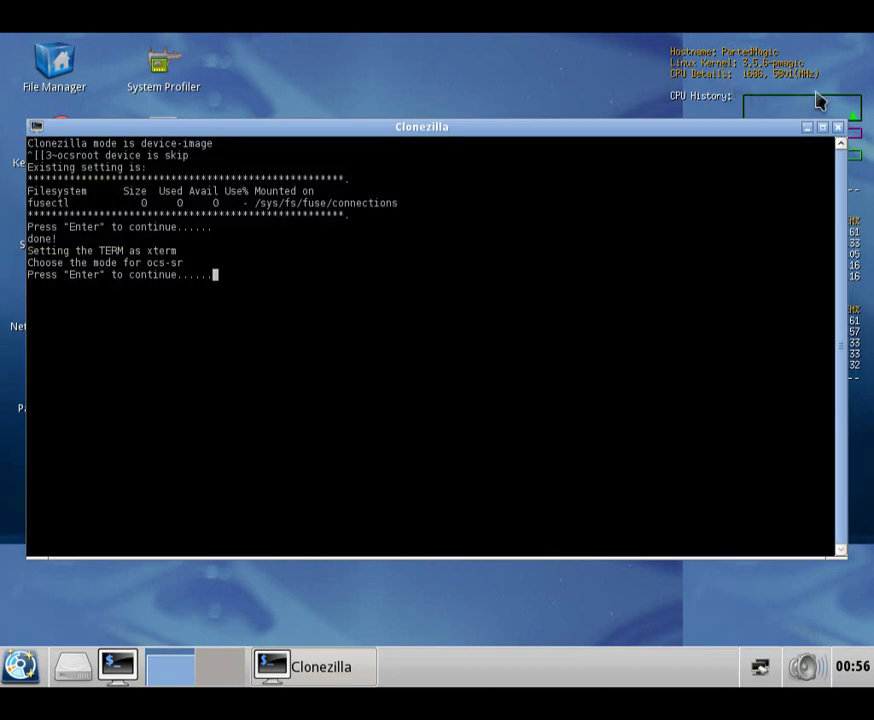
pyautogui.click(838, 128)
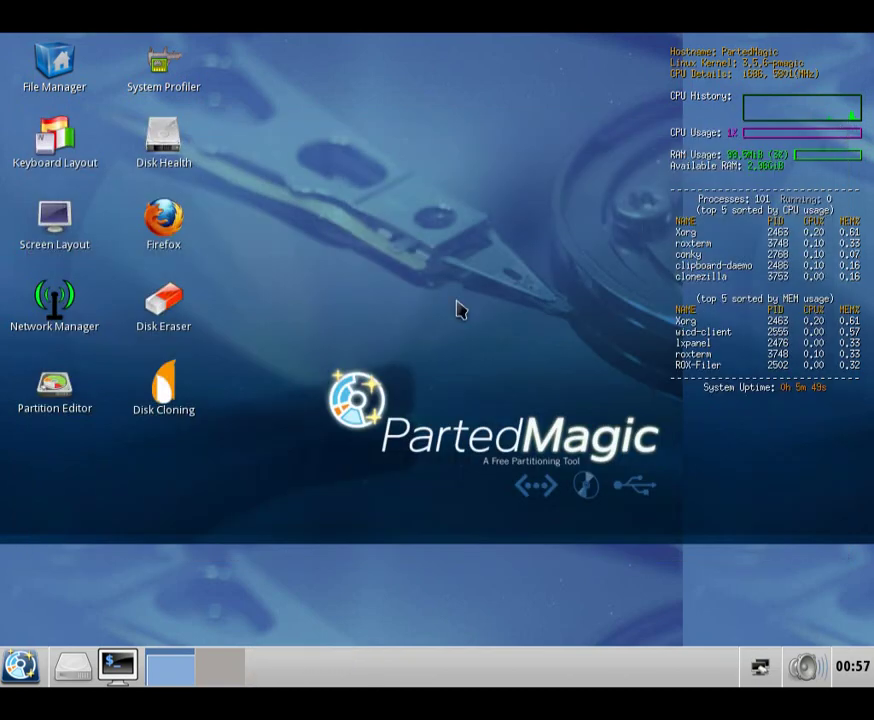
# Open Zenmap from the networking tools and run an Intense scan on the target contoso.com
pyautogui.click(19, 666)
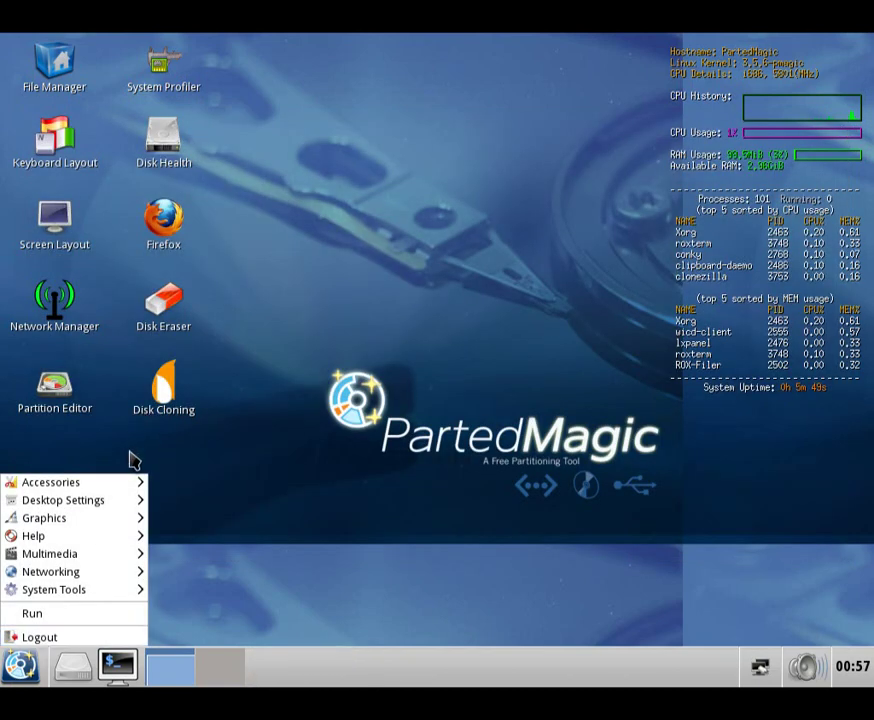
pyautogui.moveTo(112, 484)
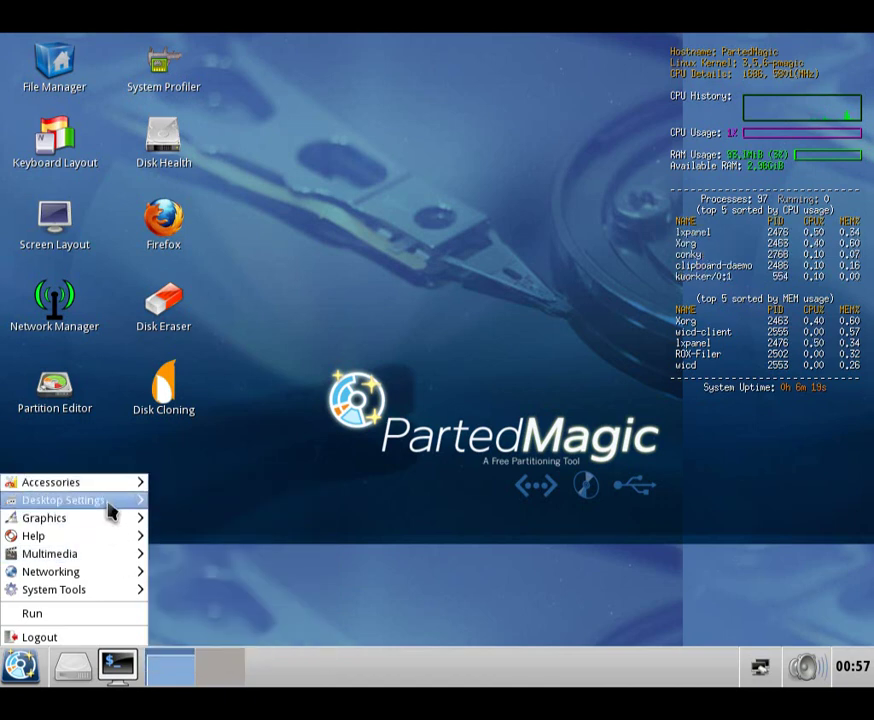
pyautogui.moveTo(110, 510)
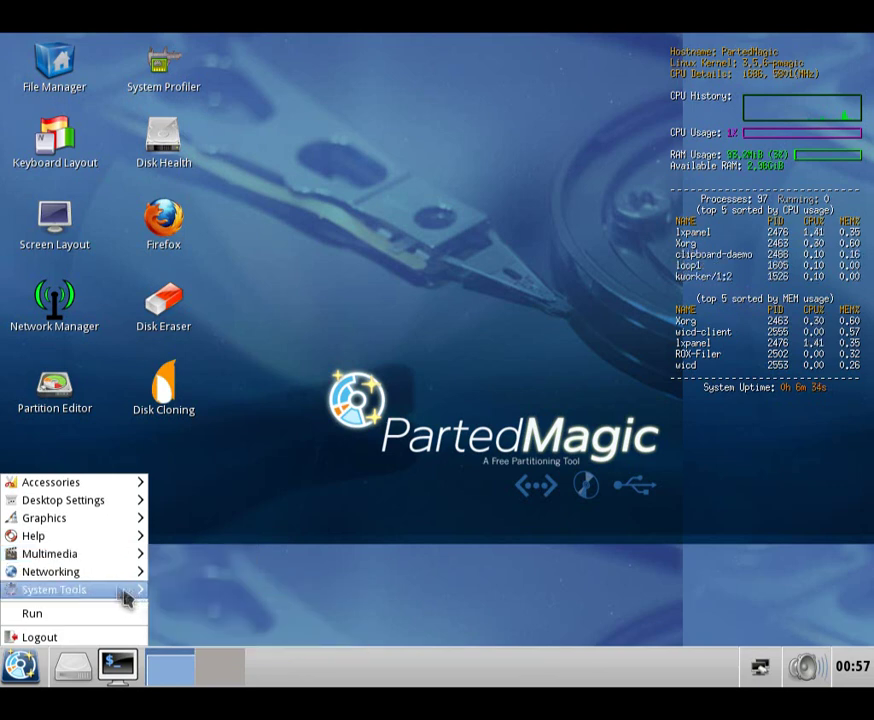
pyautogui.moveTo(74, 578)
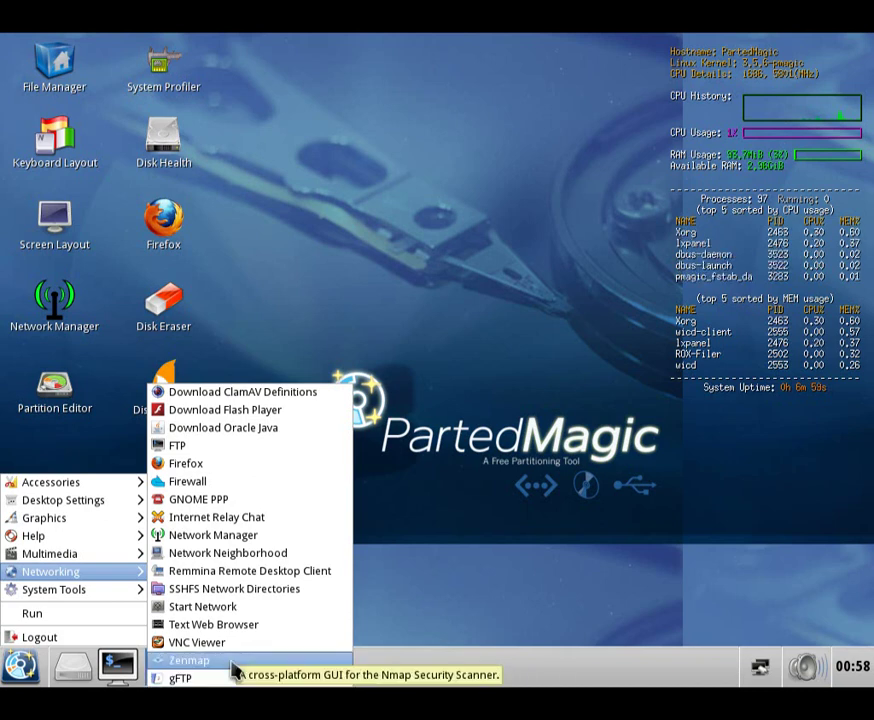
pyautogui.click(232, 665)
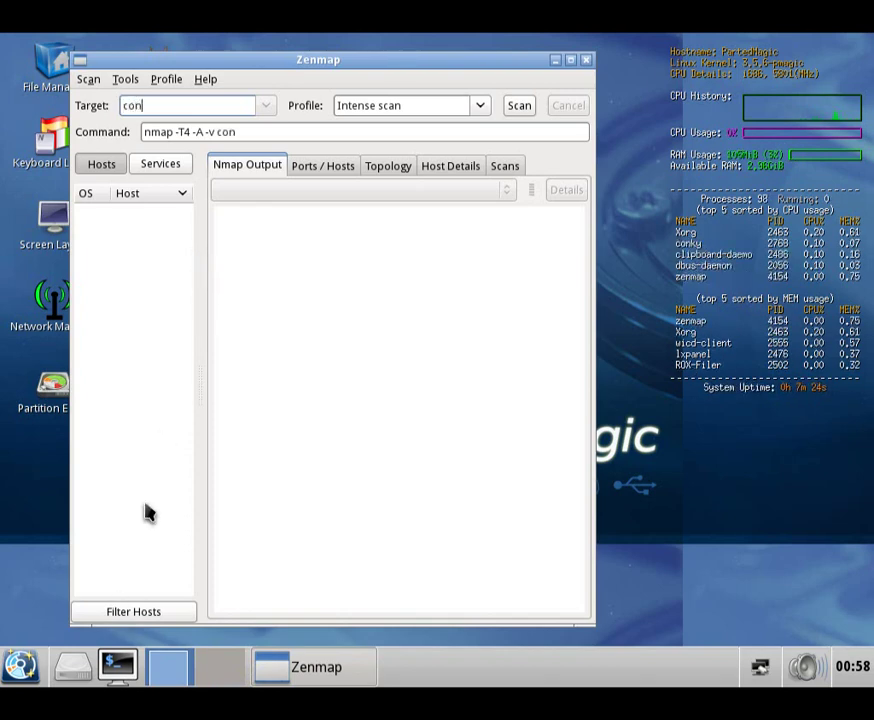
pyautogui.write('com')
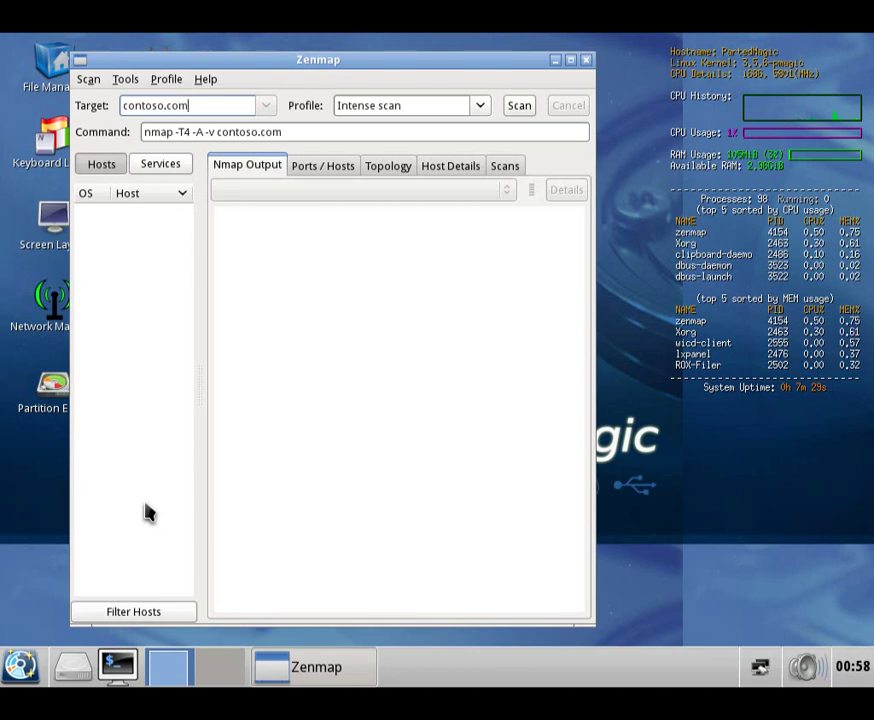
pyautogui.click(515, 108)
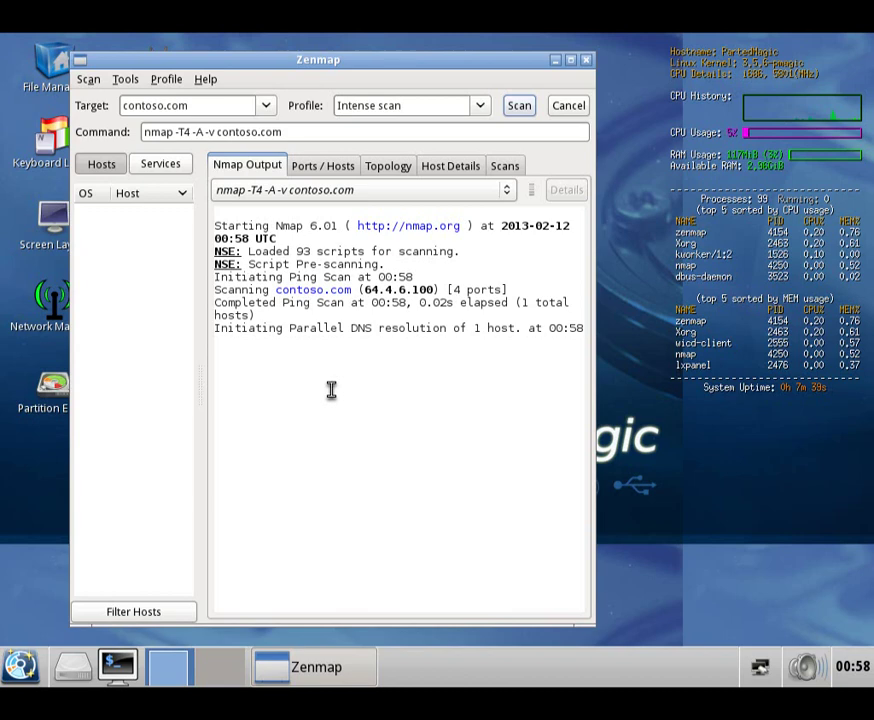
# Look through Zenmap's ports, topology, host details, scans and Nmap output views, and close Zenmap despite the running scan
pyautogui.click(318, 168)
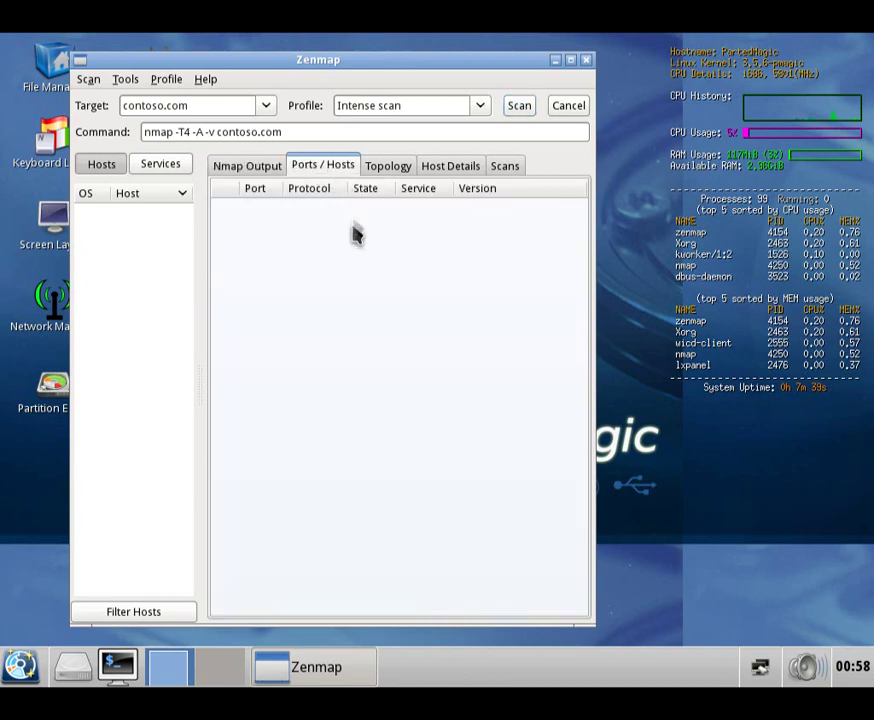
pyautogui.click(385, 168)
pyautogui.click(447, 168)
pyautogui.click(388, 167)
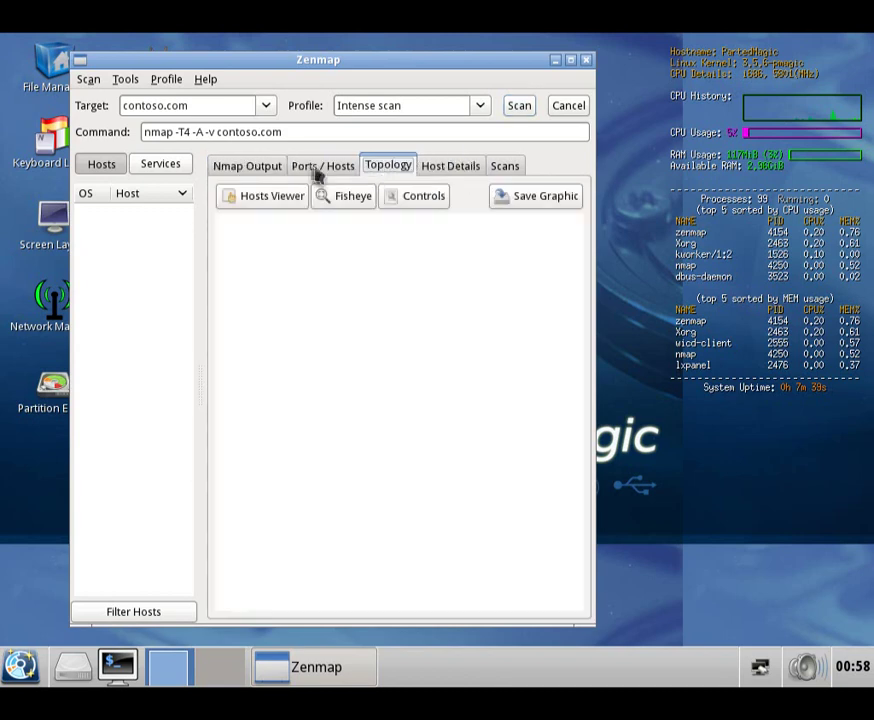
pyautogui.click(318, 168)
pyautogui.click(382, 168)
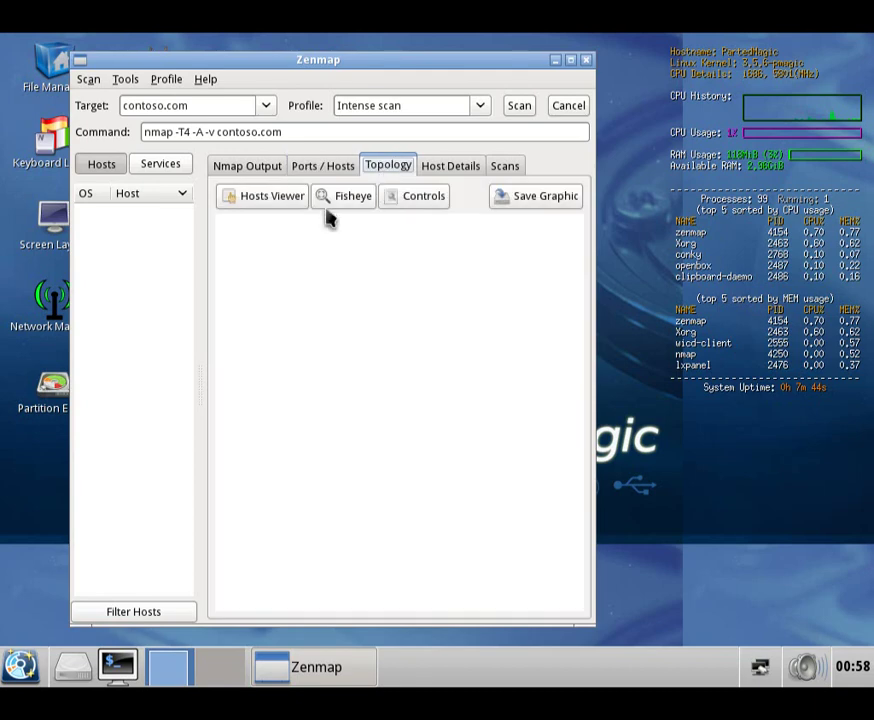
pyautogui.click(508, 169)
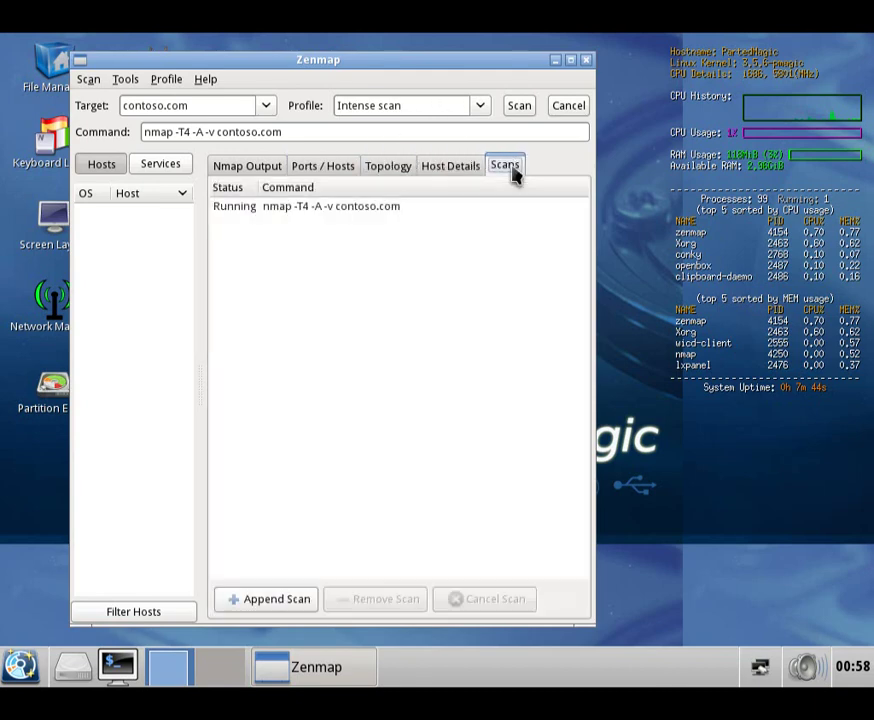
pyautogui.click(240, 176)
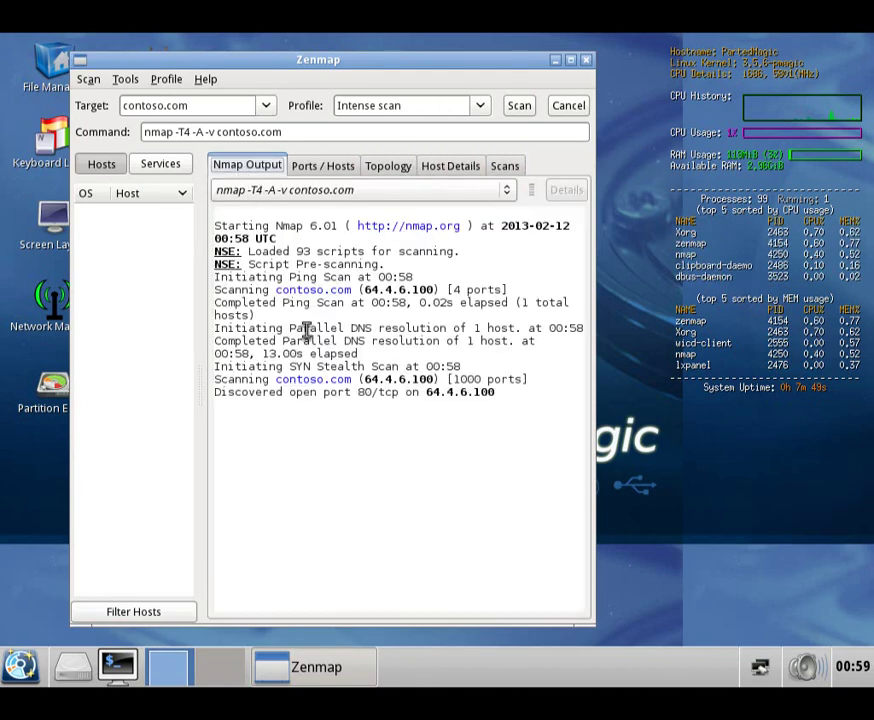
pyautogui.moveTo(306, 328); pyautogui.dragTo(336, 431)
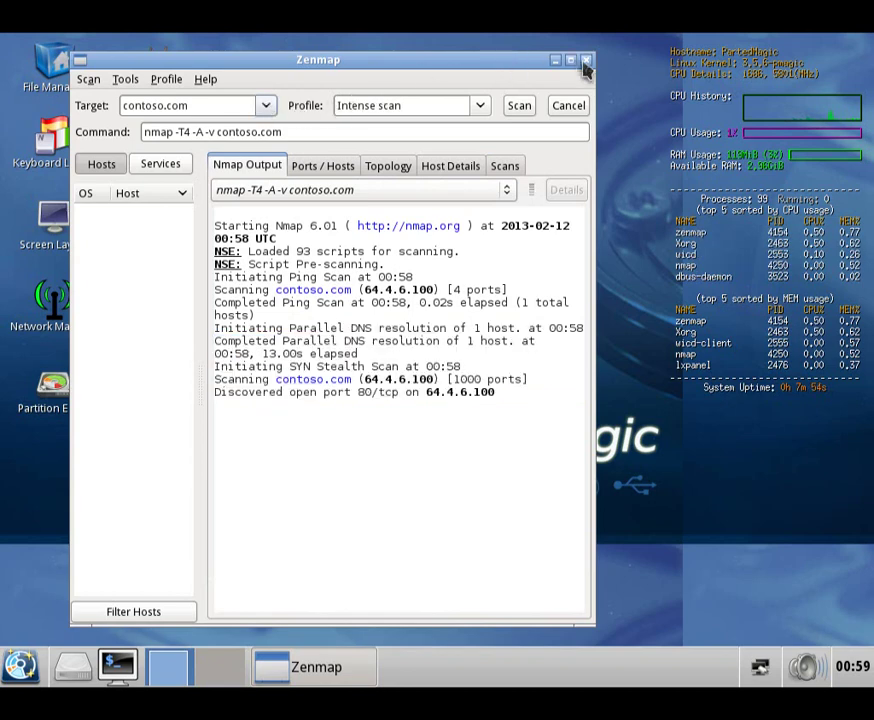
pyautogui.click(586, 62)
pyautogui.click(324, 392)
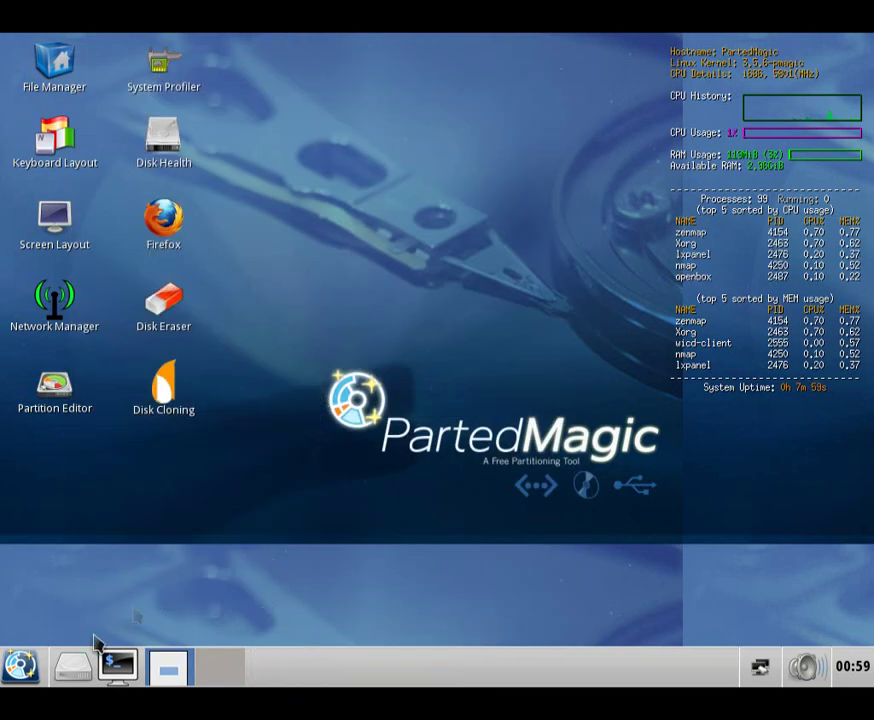
# Open the Command Line File Manager, browse the .wicd, .xchat2 and .dbus folders, and close it
pyautogui.click(20, 667)
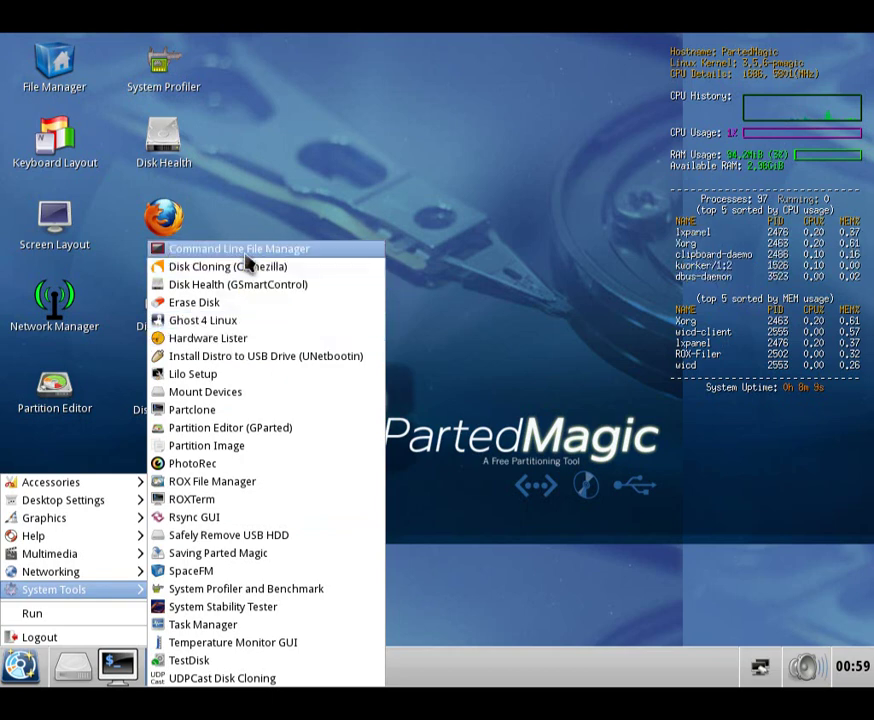
pyautogui.click(242, 251)
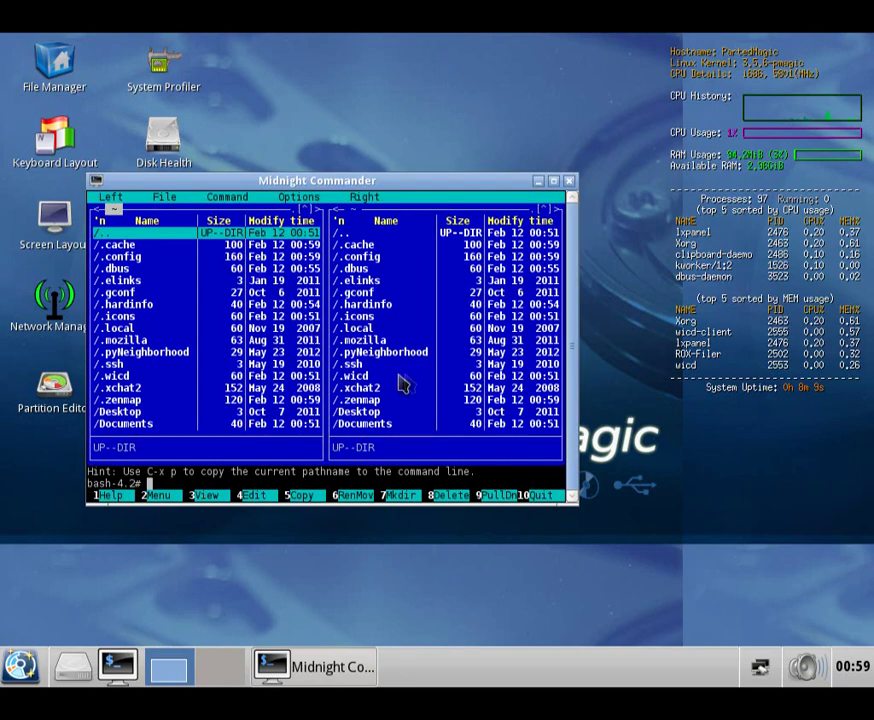
pyautogui.doubleClick(400, 376)
pyautogui.click(181, 328)
pyautogui.doubleClick(176, 390)
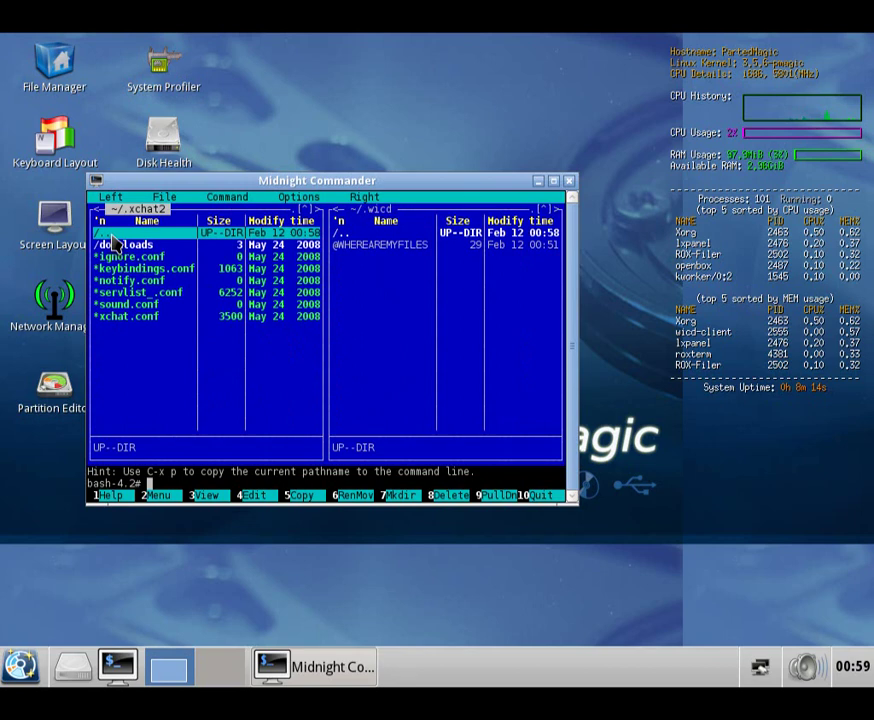
pyautogui.doubleClick(114, 238)
pyautogui.doubleClick(114, 241)
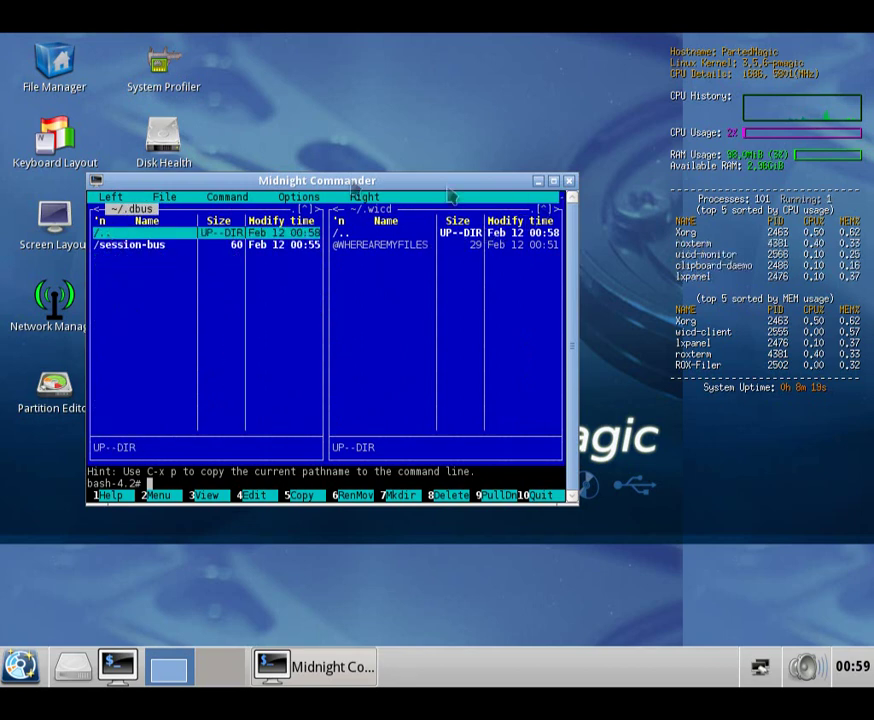
pyautogui.click(570, 181)
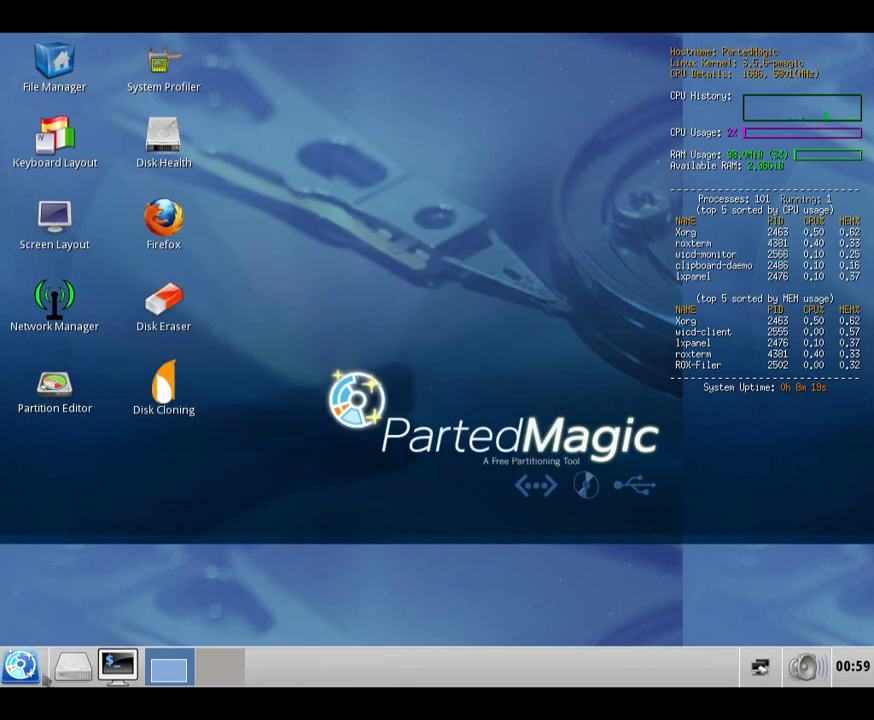
# Open Ghost 4 Linux, accept its conditions, and enter File Mode
pyautogui.click(20, 665)
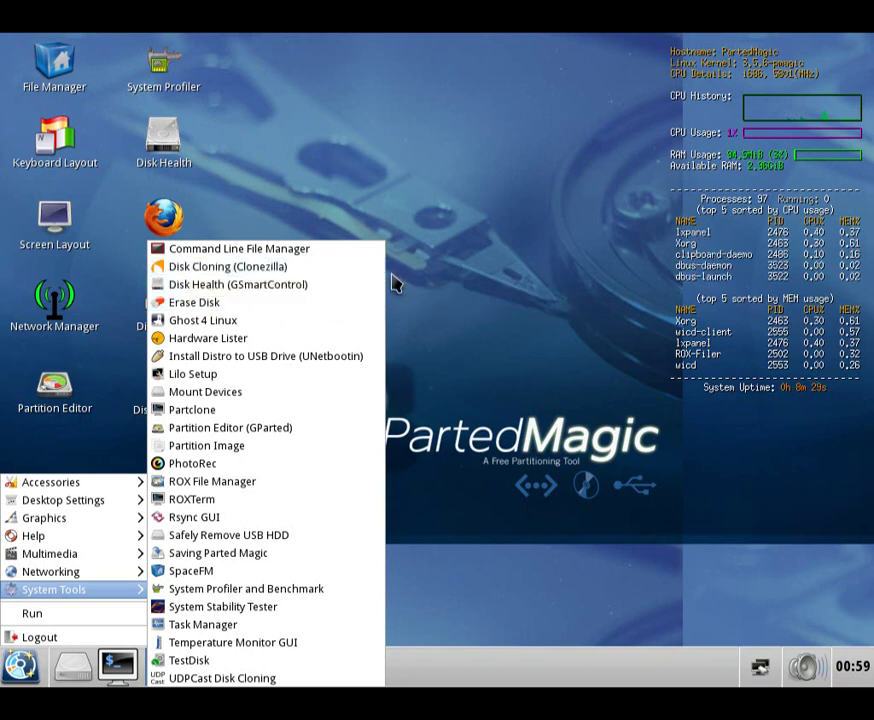
pyautogui.click(185, 321)
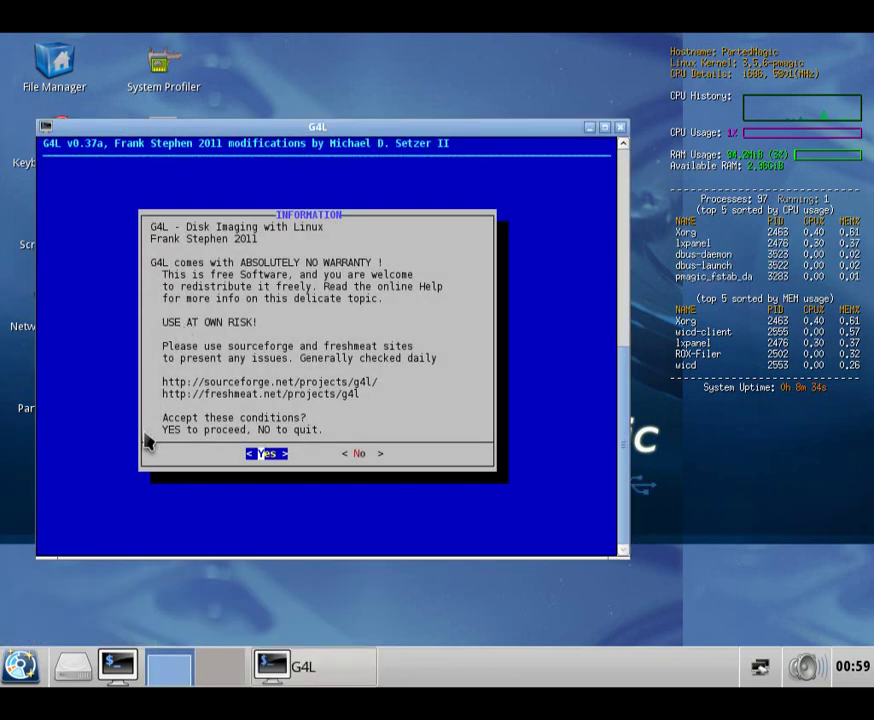
pyautogui.click(260, 454)
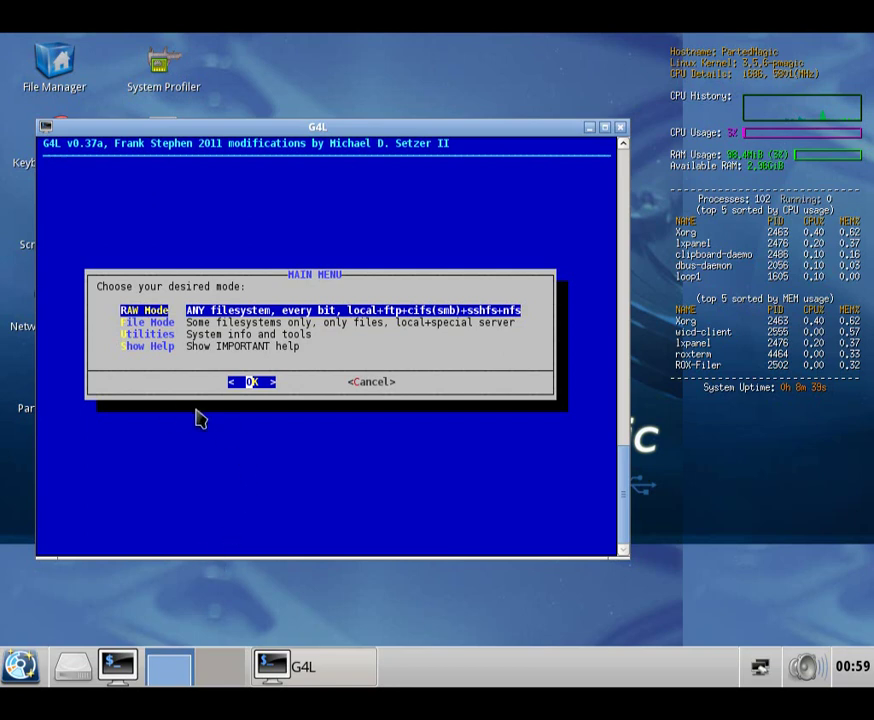
pyautogui.click(165, 327)
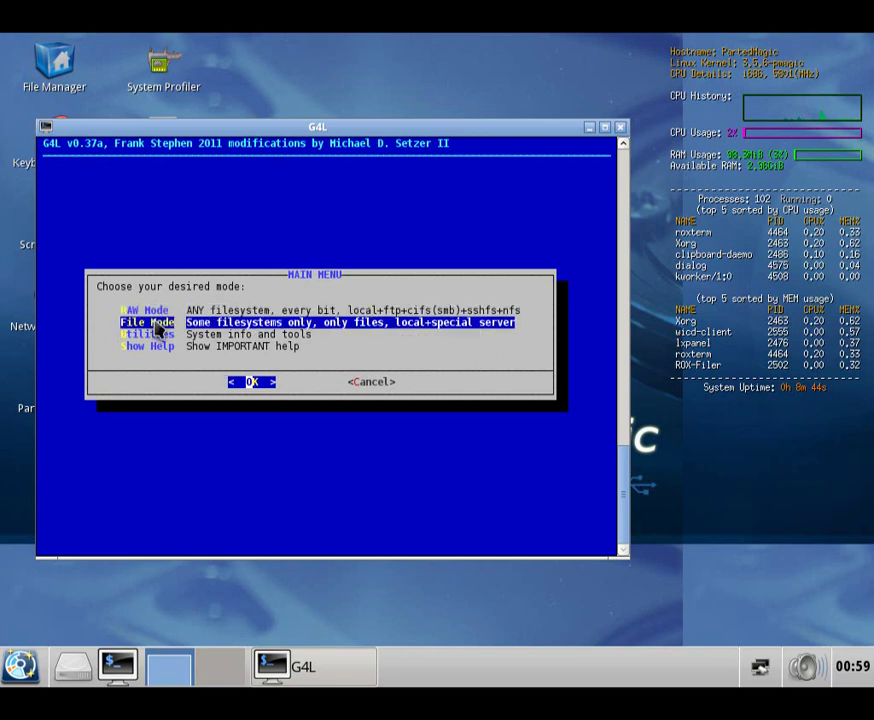
pyautogui.press('Return')
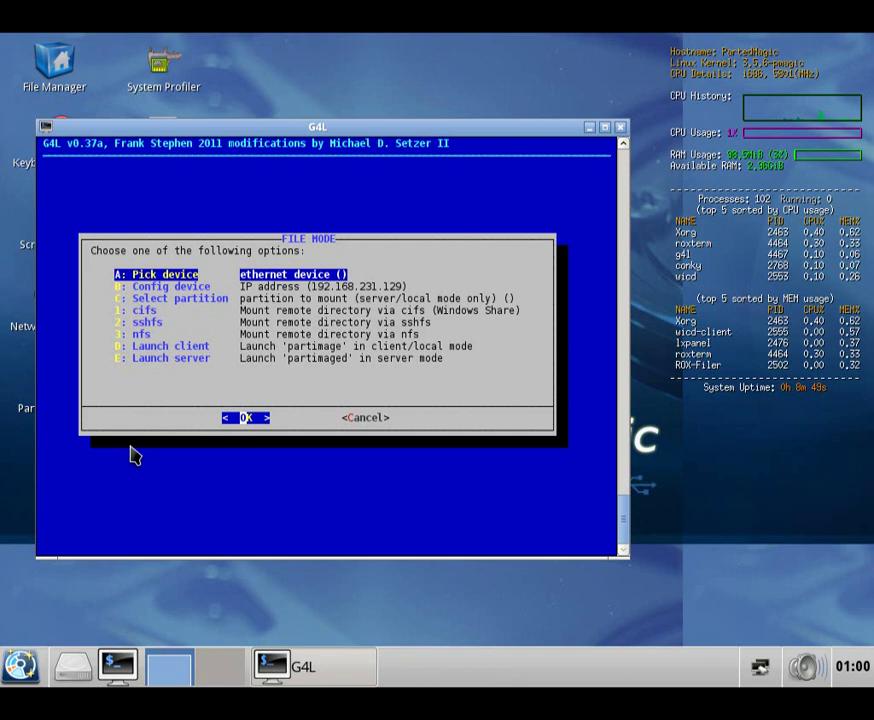
# Look through the File Mode options from picking a device down to Launch server
pyautogui.press('Tab')
pyautogui.press('Down')
pyautogui.press('Down')
pyautogui.press('Down')
pyautogui.press('Down')
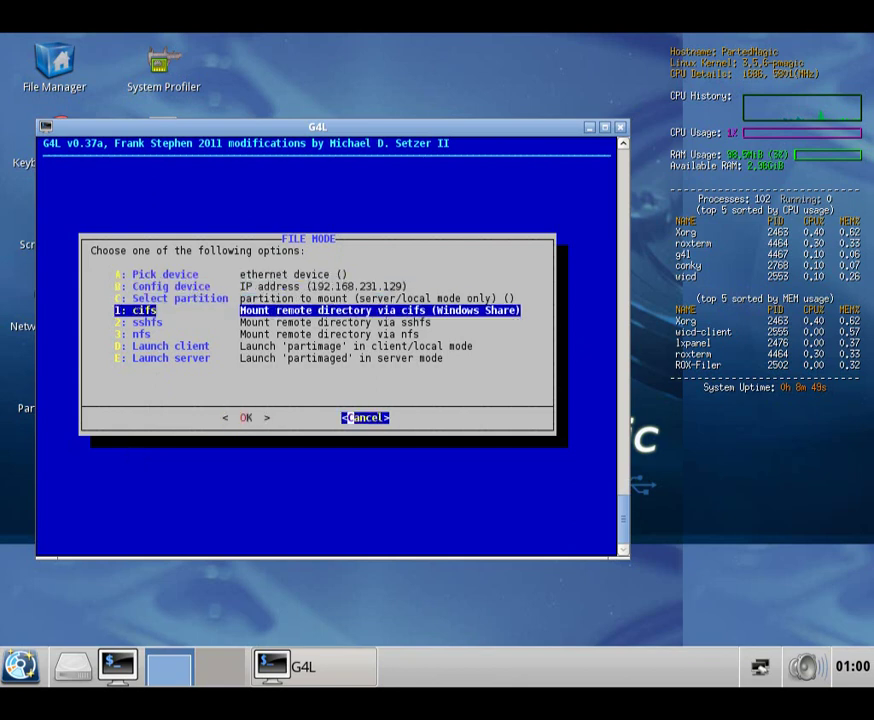
pyautogui.press('Down')
pyautogui.press('Down')
pyautogui.press('Down')
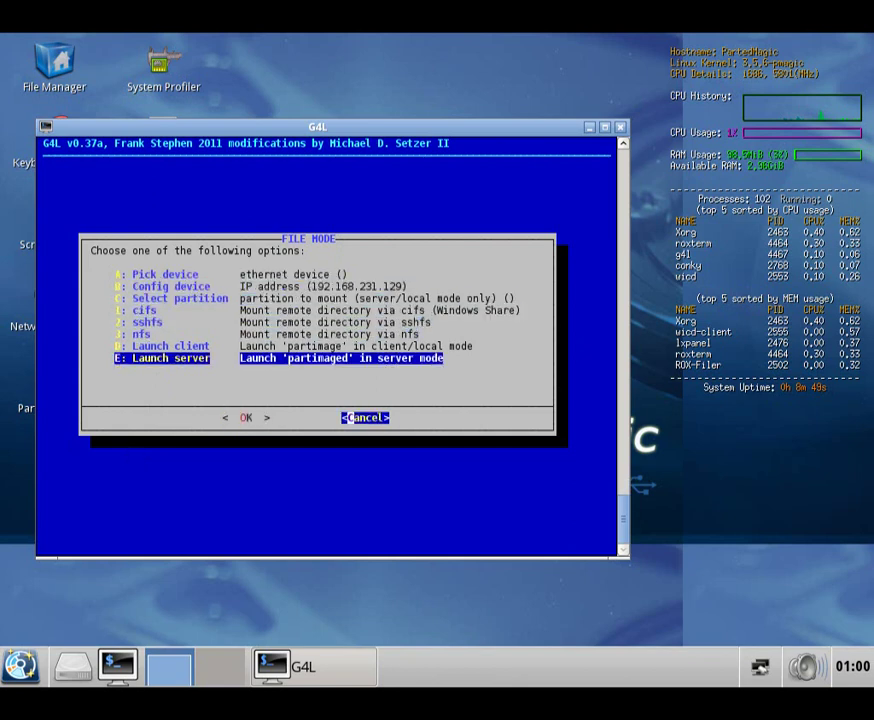
# Leave File Mode, enter Raw Mode, and open Click'n'Clone for directly cloning a drive
pyautogui.press('Tab')
pyautogui.press('Escape')
pyautogui.press('Return')
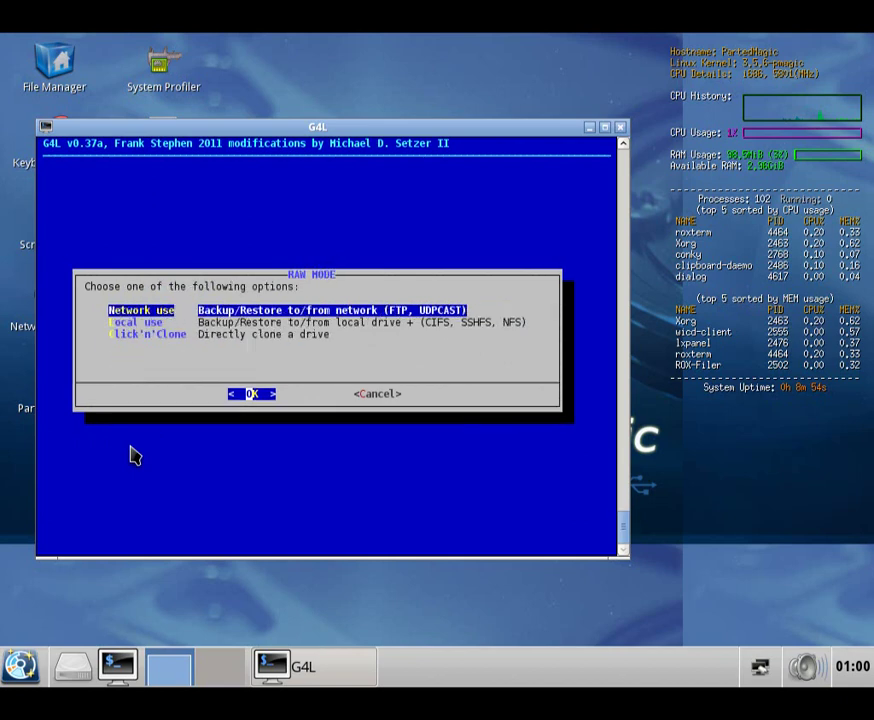
pyautogui.press('Down')
pyautogui.press('Down')
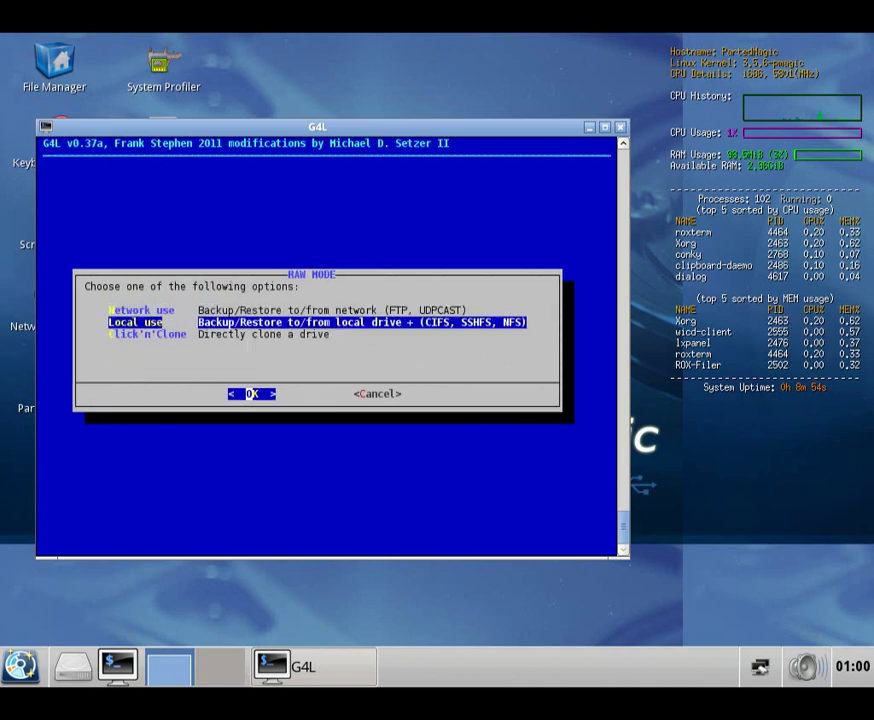
pyautogui.press('Return')
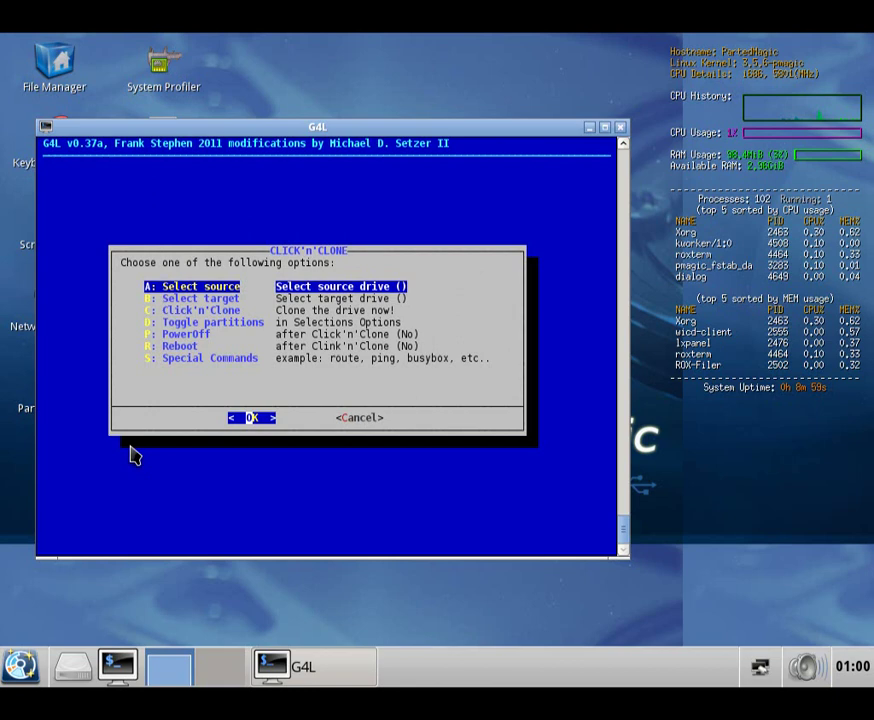
# Try to start the drive clone without setting a source drive, and return to the Click'n'Clone options
pyautogui.press('Down')
pyautogui.press('Down')
pyautogui.press('Return')
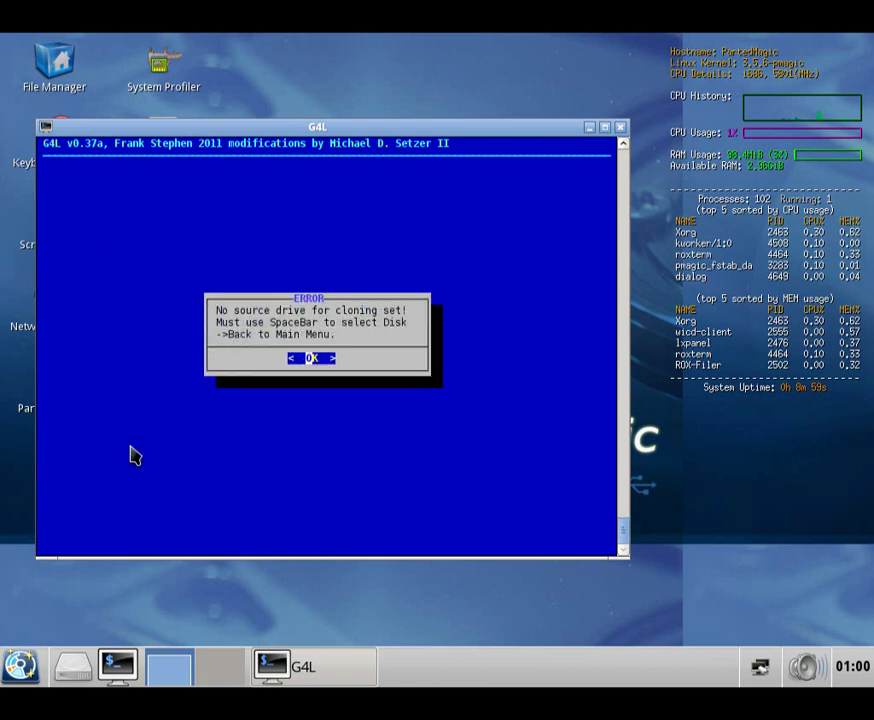
pyautogui.press('Return')
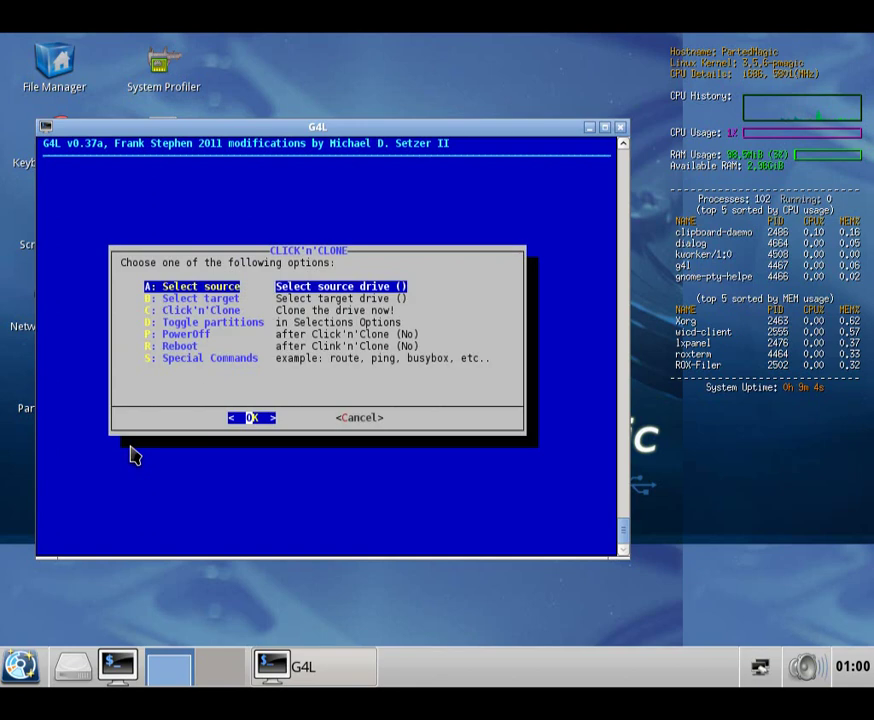
# Go through the Click'n'Clone options down to PowerOff, return to Raw Mode, and close G4L
pyautogui.press('Down')
pyautogui.press('Down')
pyautogui.press('Down')
pyautogui.press('Down')
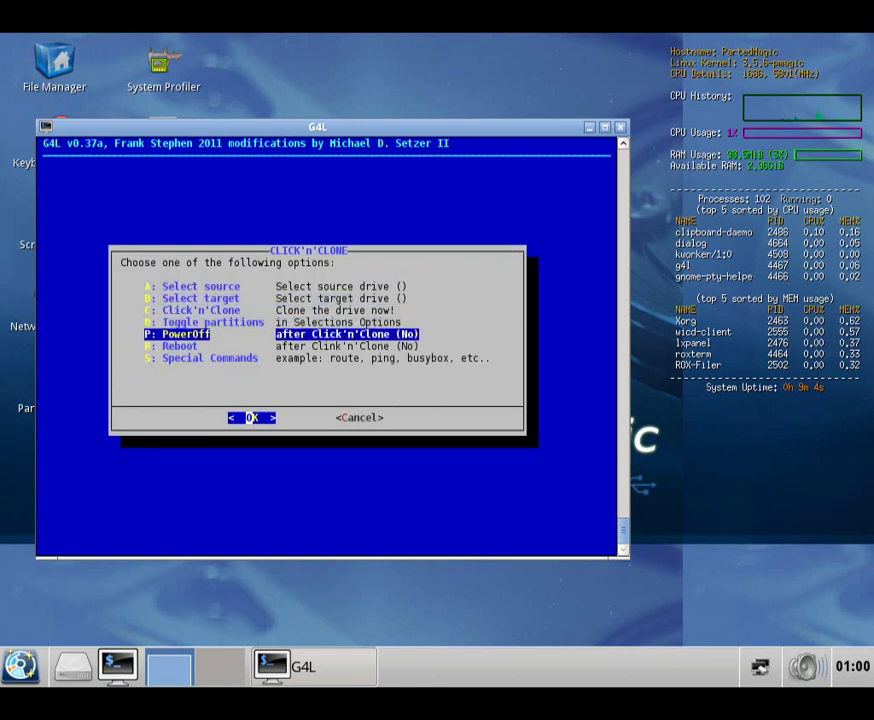
pyautogui.click(358, 418)
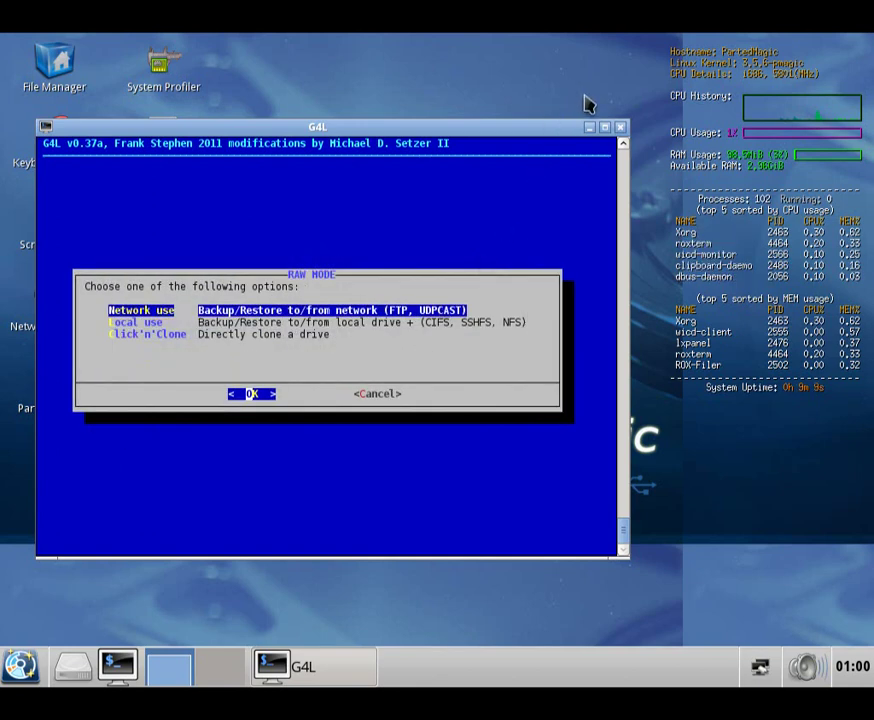
pyautogui.click(620, 128)
# Open Hardware Lister from the system tools, scan the hardware, and view the details of the Computer entry
pyautogui.click(20, 665)
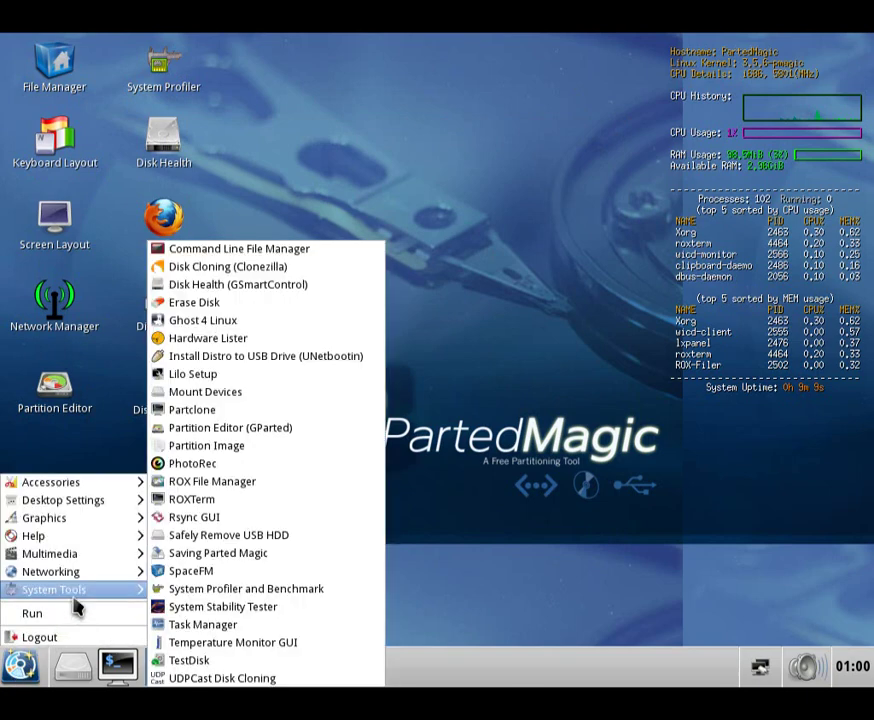
pyautogui.click(240, 339)
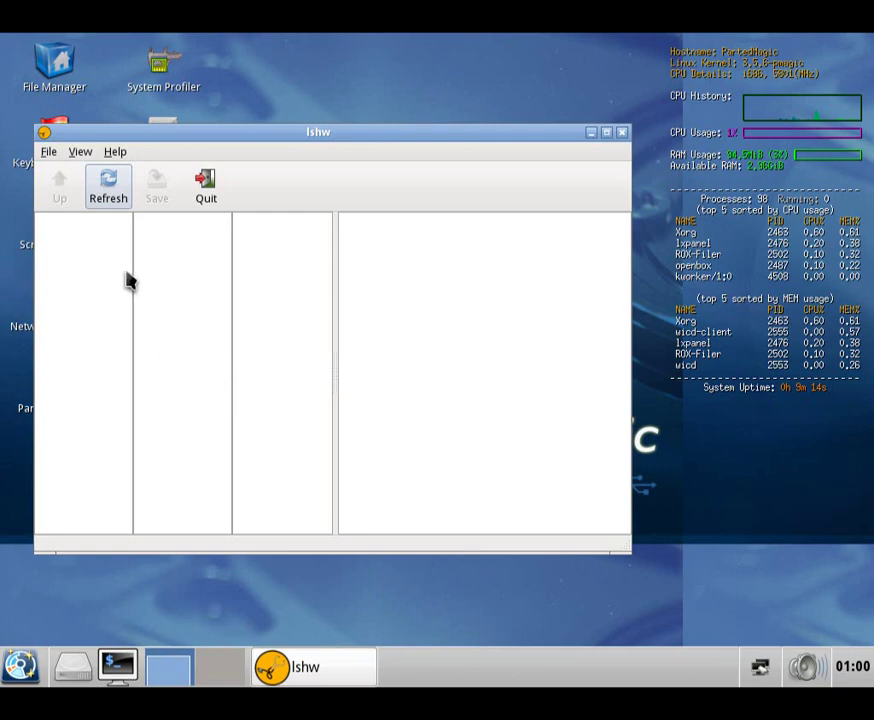
pyautogui.click(110, 190)
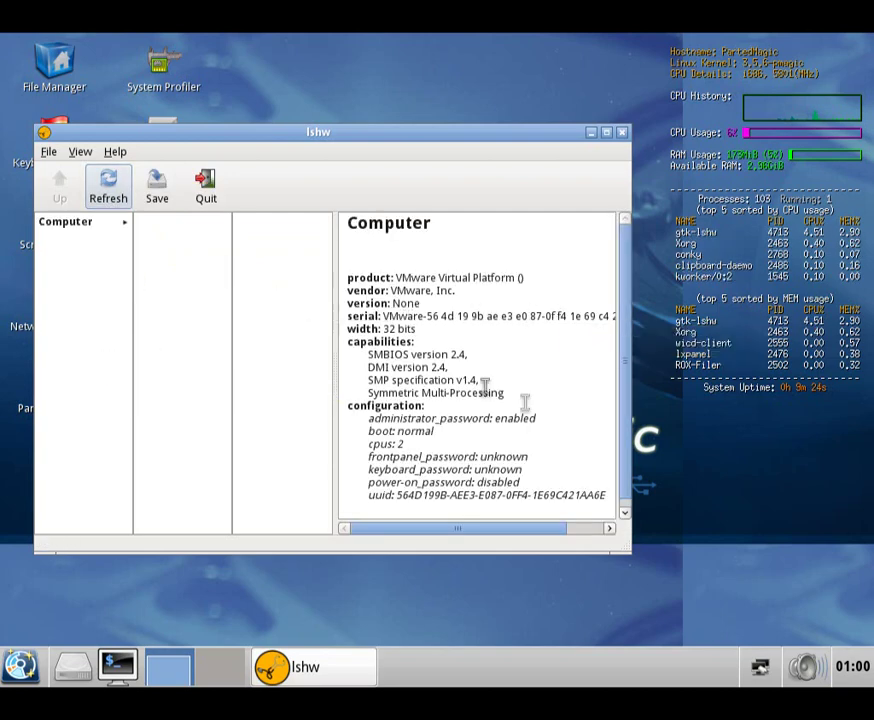
pyautogui.scroll(-1, 502, 409)
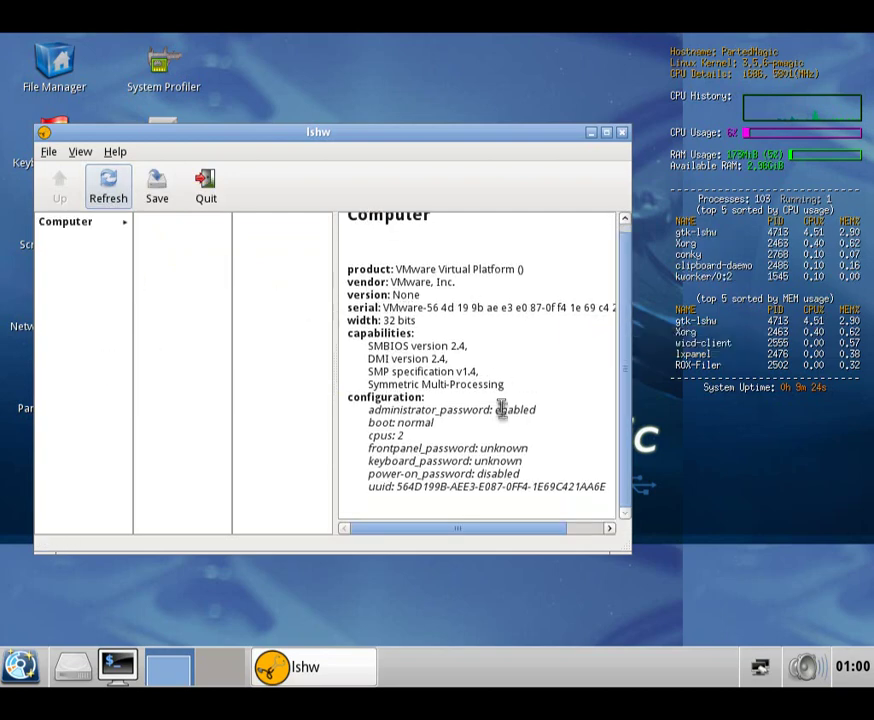
pyautogui.click(122, 228)
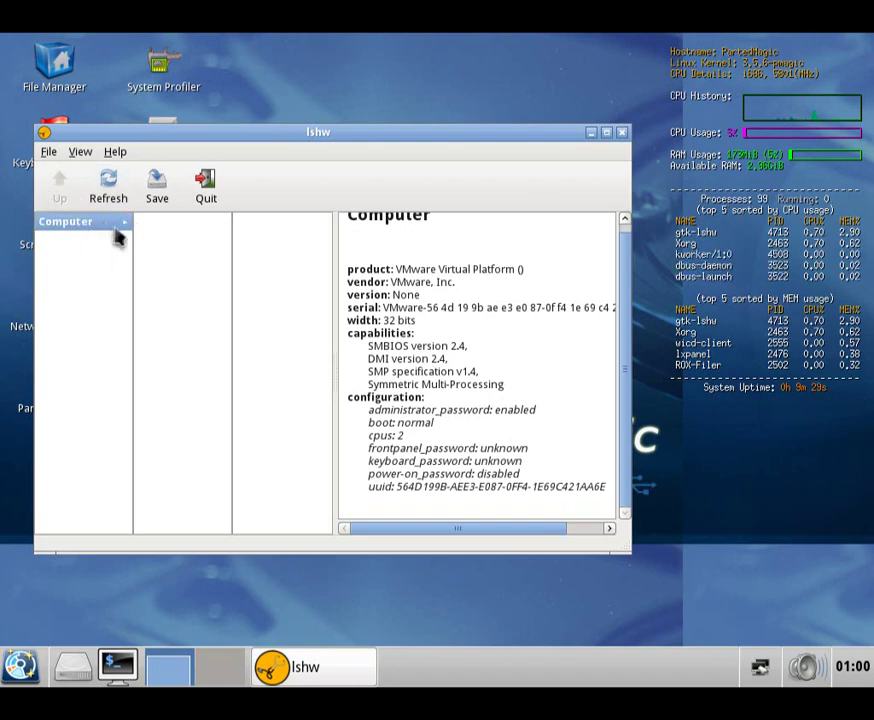
pyautogui.click(126, 232)
pyautogui.click(164, 226)
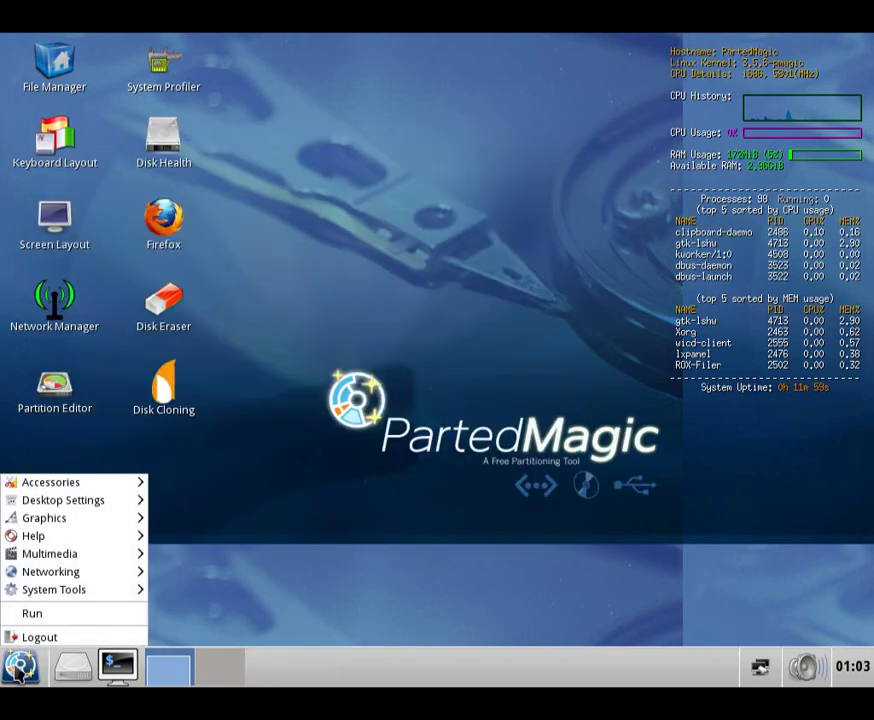
# Open UNetbootin from the system tools, look through its distribution and version choices, and cancel it
pyautogui.moveTo(57, 604)
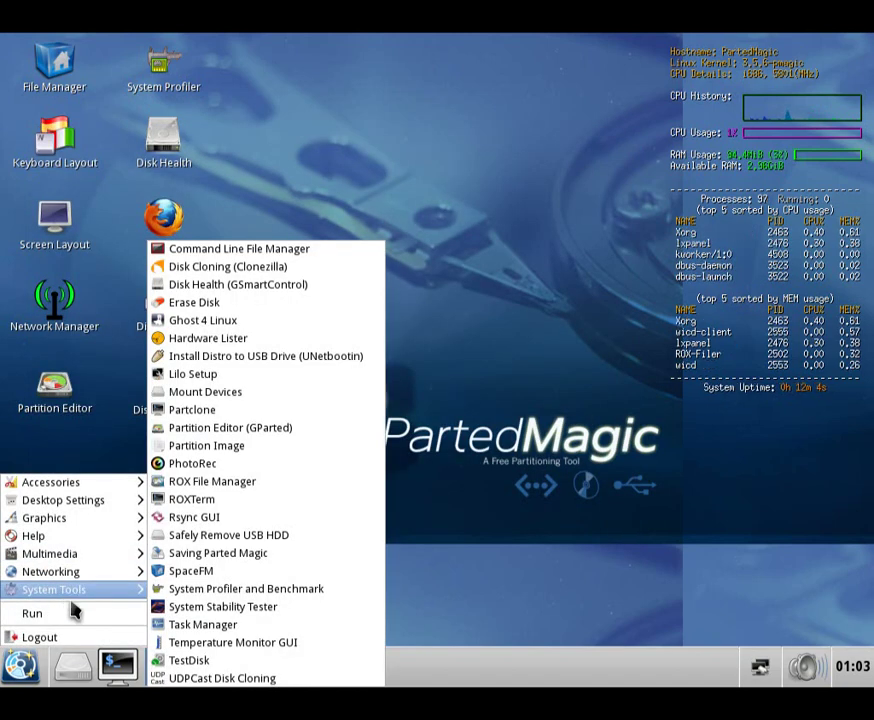
pyautogui.click(246, 360)
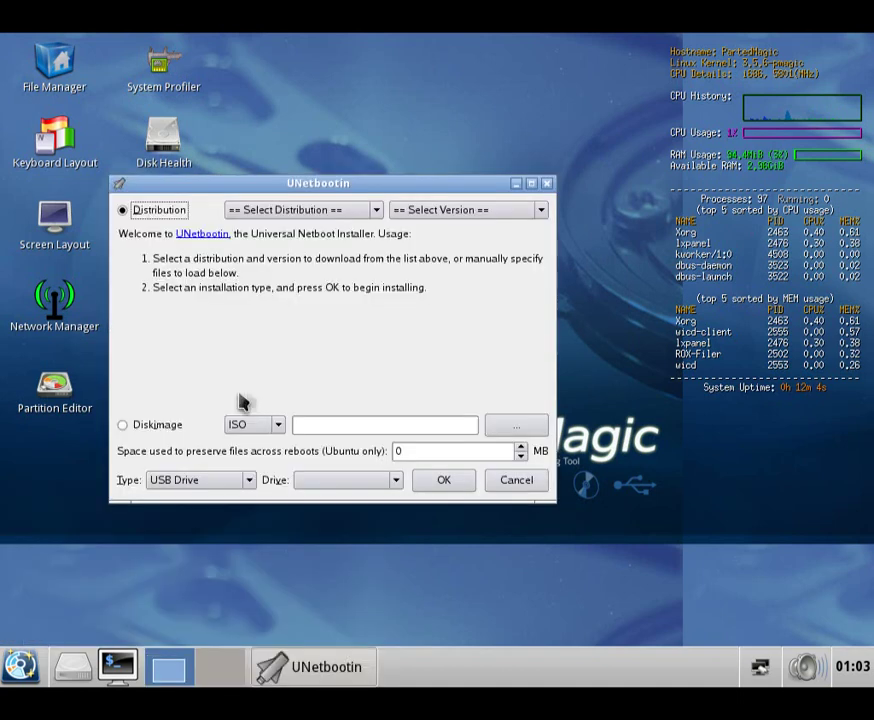
pyautogui.click(272, 213)
pyautogui.click(275, 214)
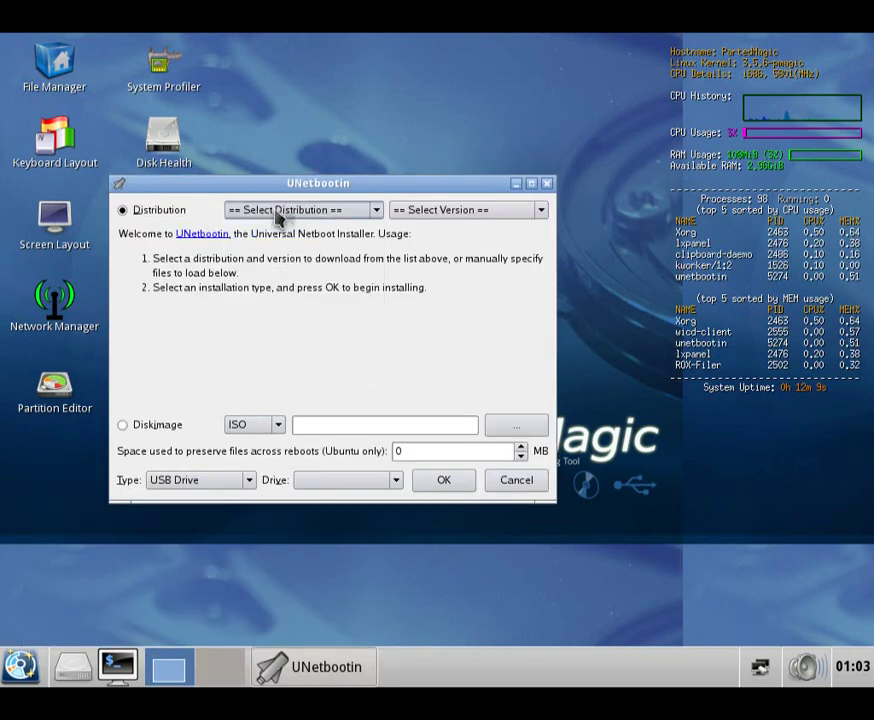
pyautogui.click(345, 214)
pyautogui.scroll(-6, 347, 270)
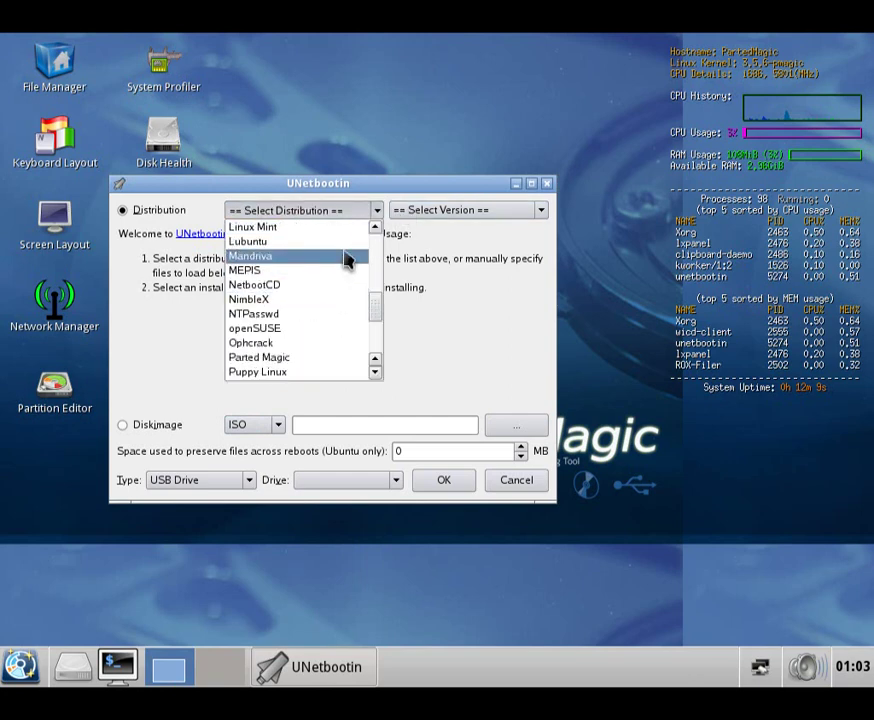
pyautogui.click(441, 218)
pyautogui.click(442, 218)
pyautogui.click(440, 226)
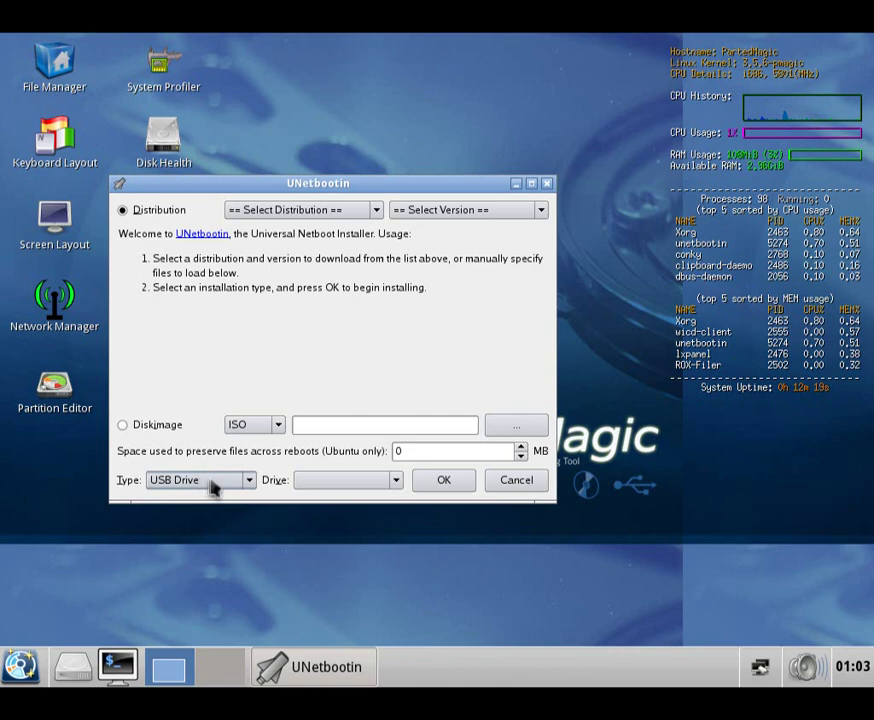
pyautogui.click(514, 480)
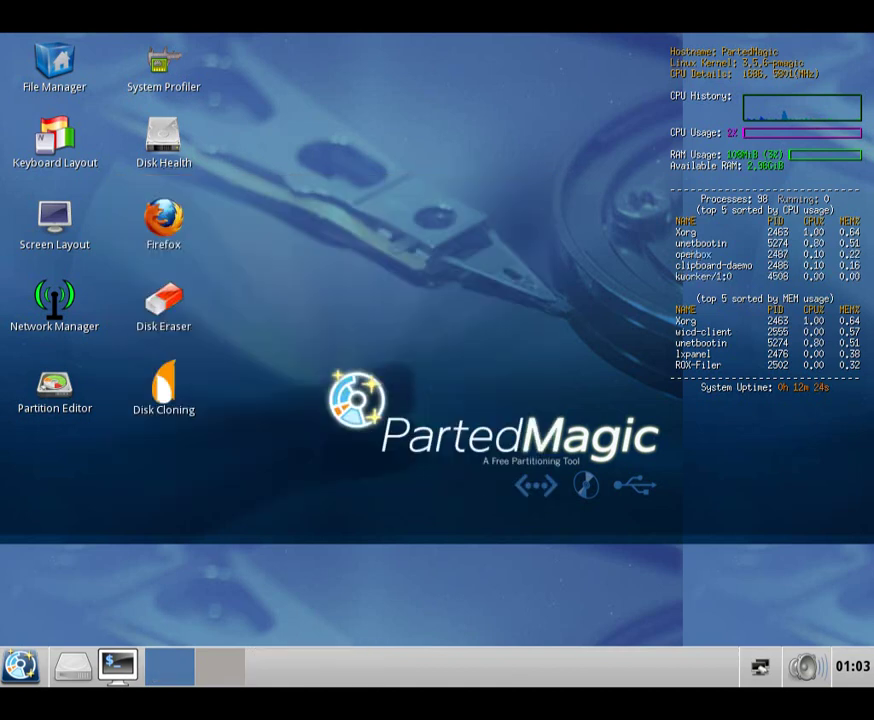
# Open Mount Devices from the system tools and close the /media file manager window
pyautogui.click(20, 666)
pyautogui.moveTo(58, 588)
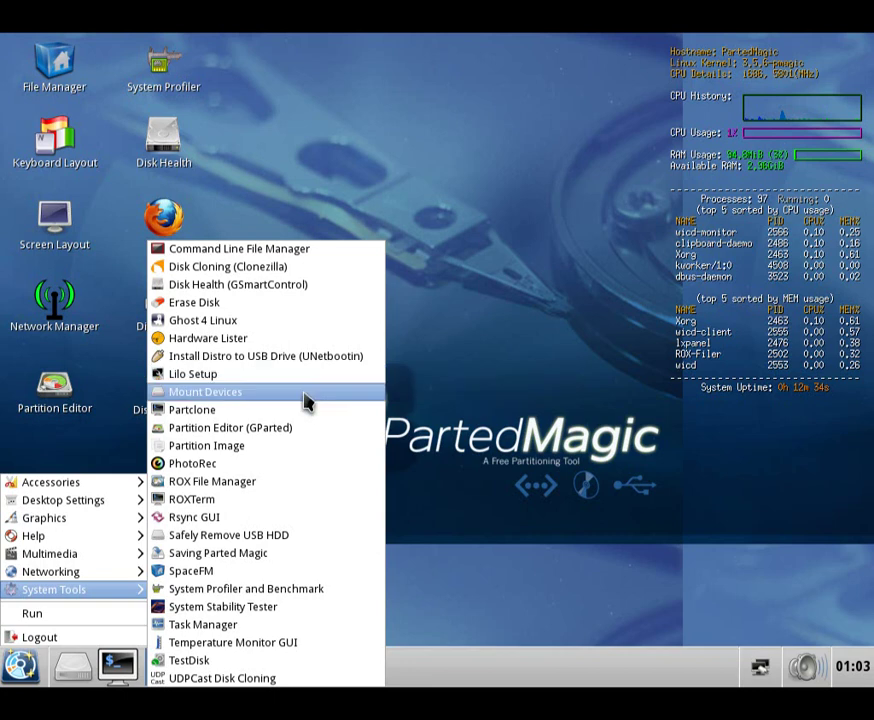
pyautogui.click(306, 401)
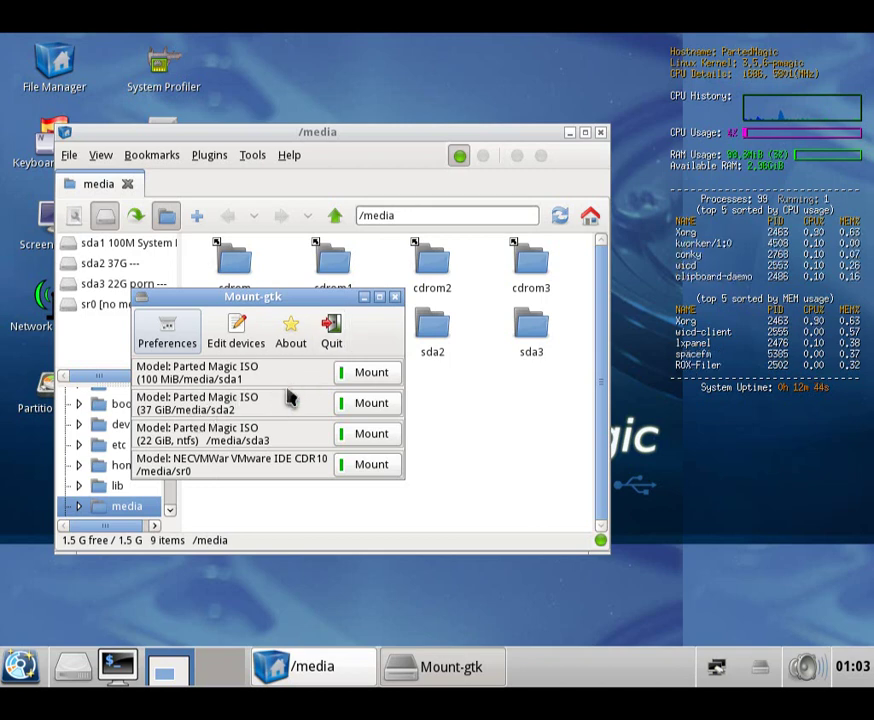
pyautogui.click(600, 132)
# Open Partclone from the system tools, and close both the Mount-gtk and partclone windows
pyautogui.click(20, 666)
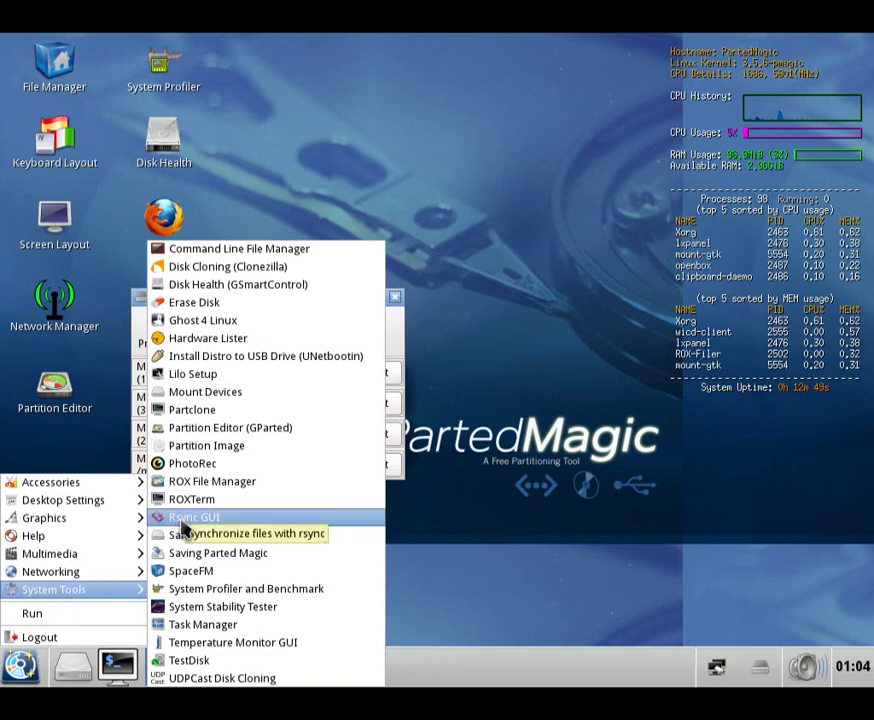
pyautogui.click(195, 410)
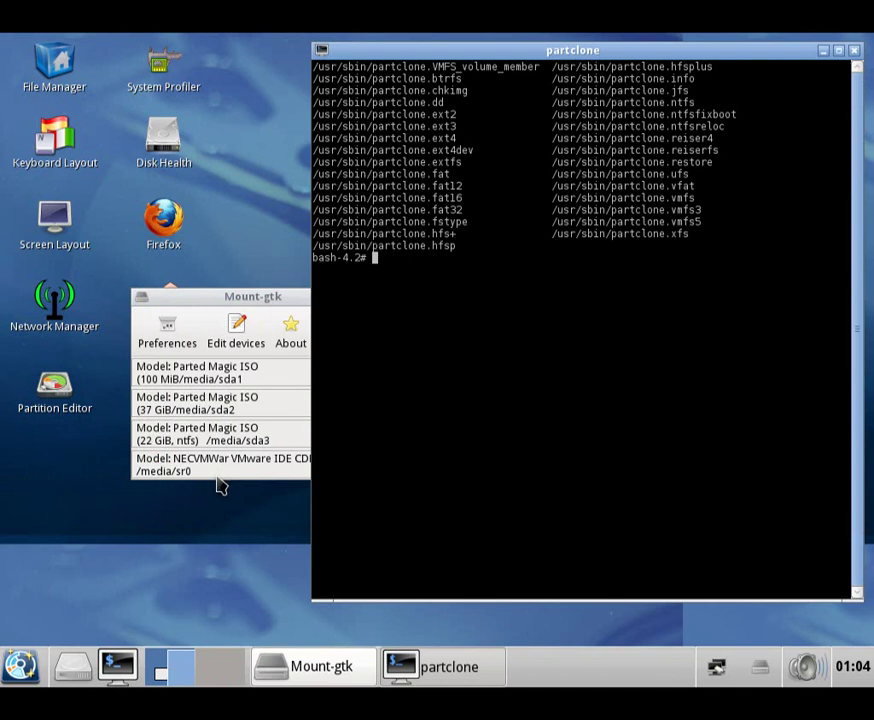
pyautogui.click(245, 297)
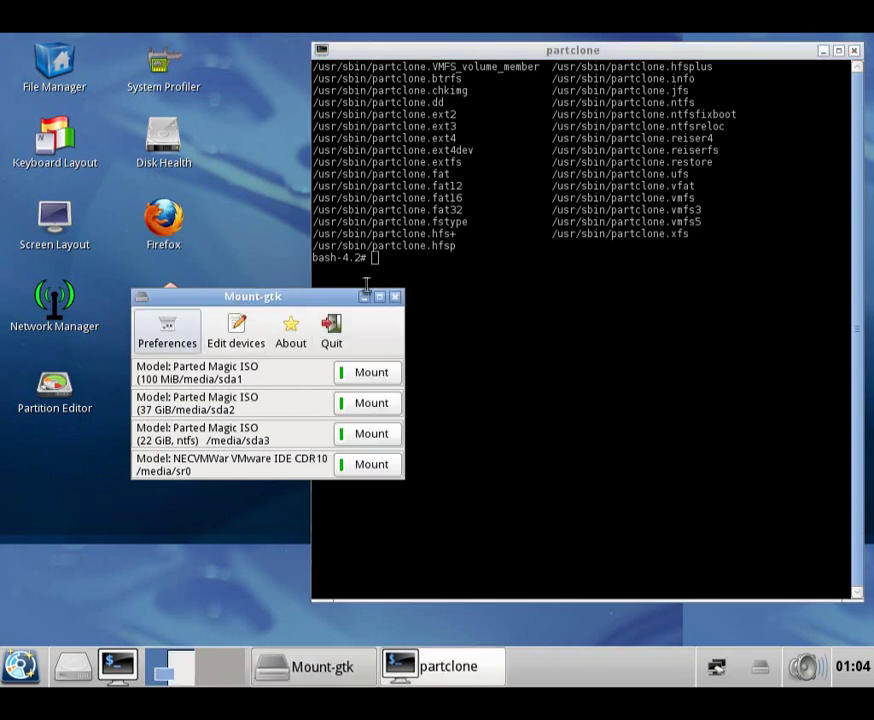
pyautogui.click(395, 298)
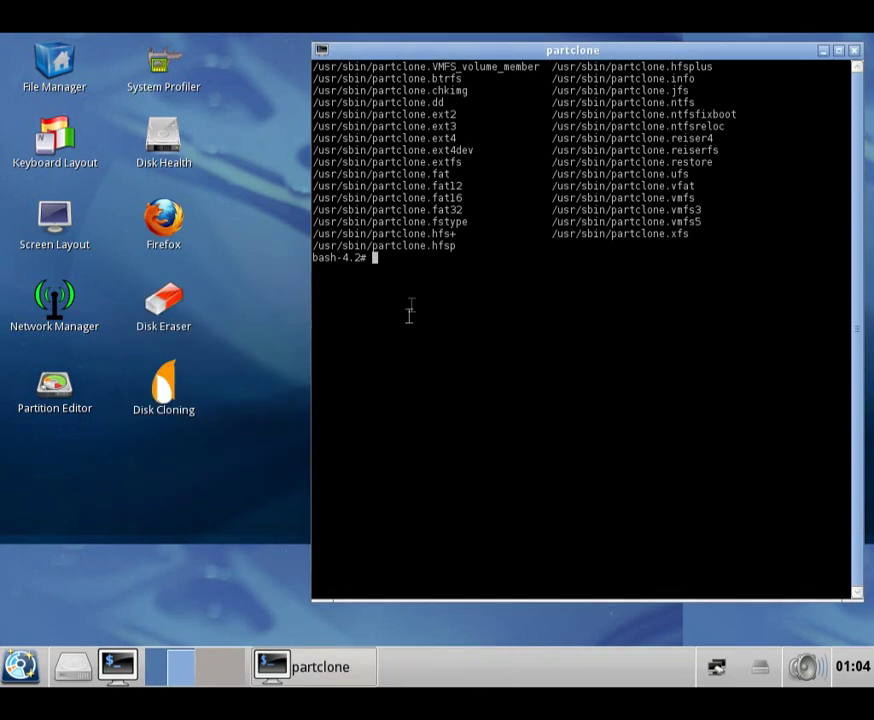
pyautogui.click(855, 51)
# Open Partition Image, look over its partition save and restore actions and server option, and close it
pyautogui.click(20, 665)
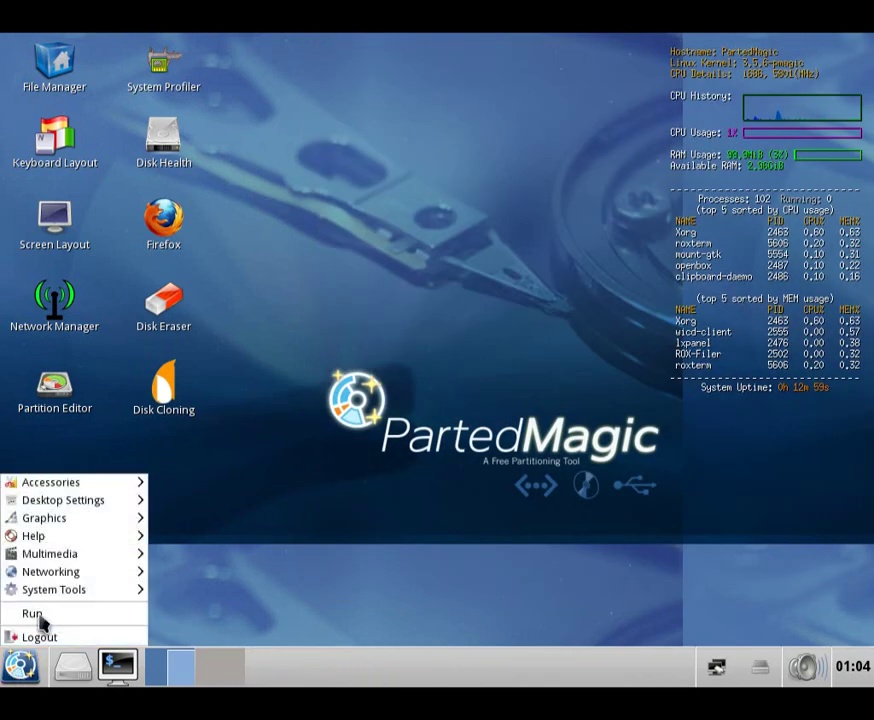
pyautogui.moveTo(24, 592)
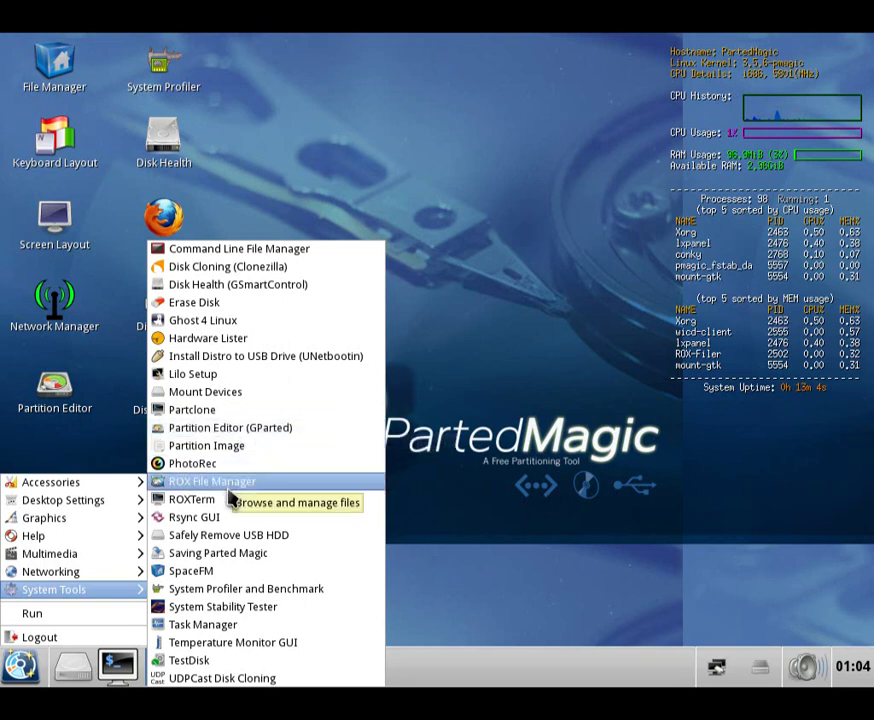
pyautogui.click(240, 446)
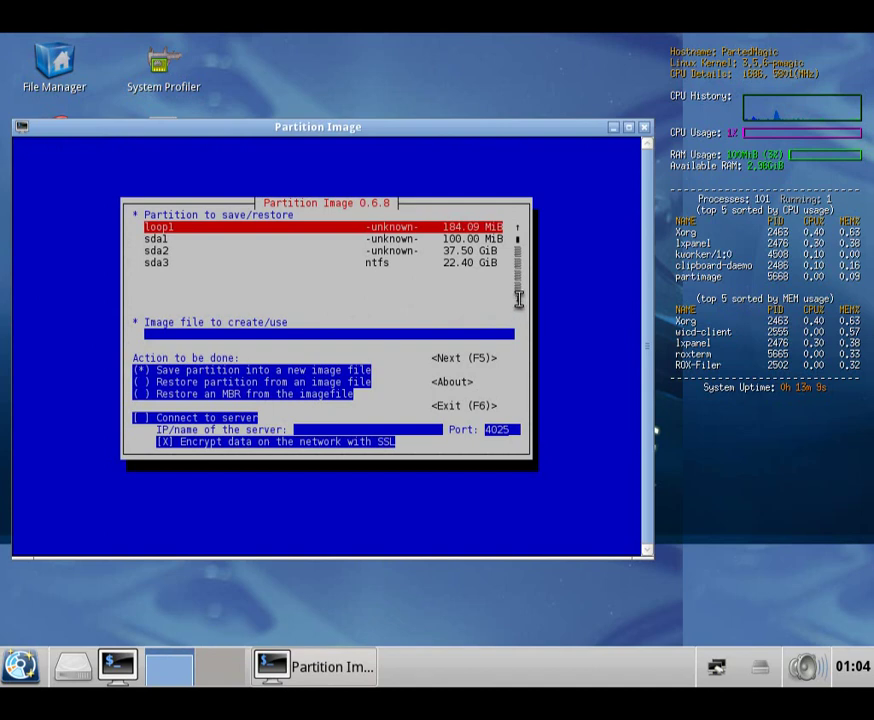
pyautogui.tripleClick(146, 384)
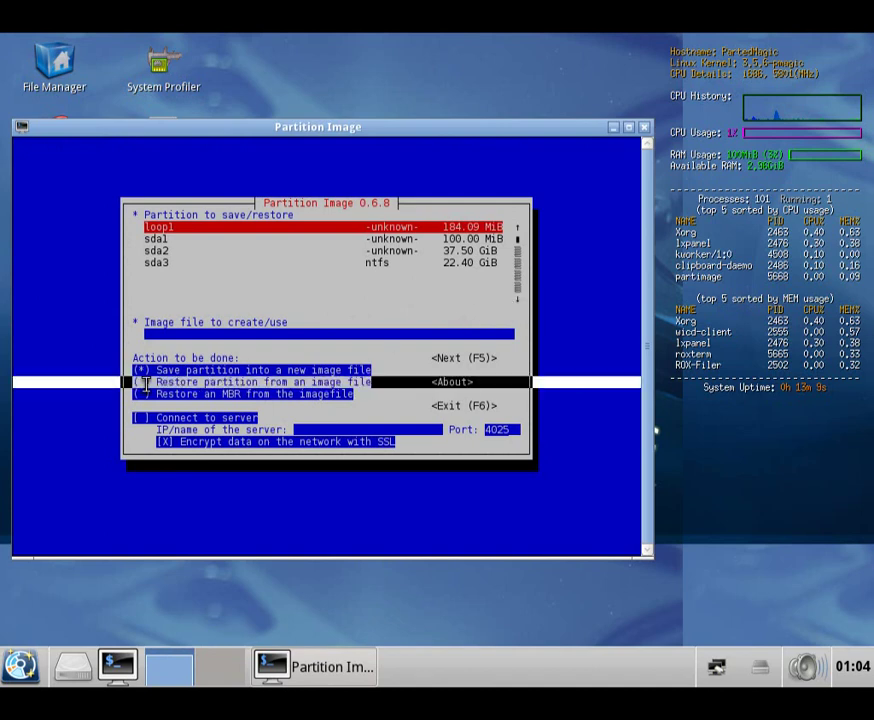
pyautogui.click(116, 420)
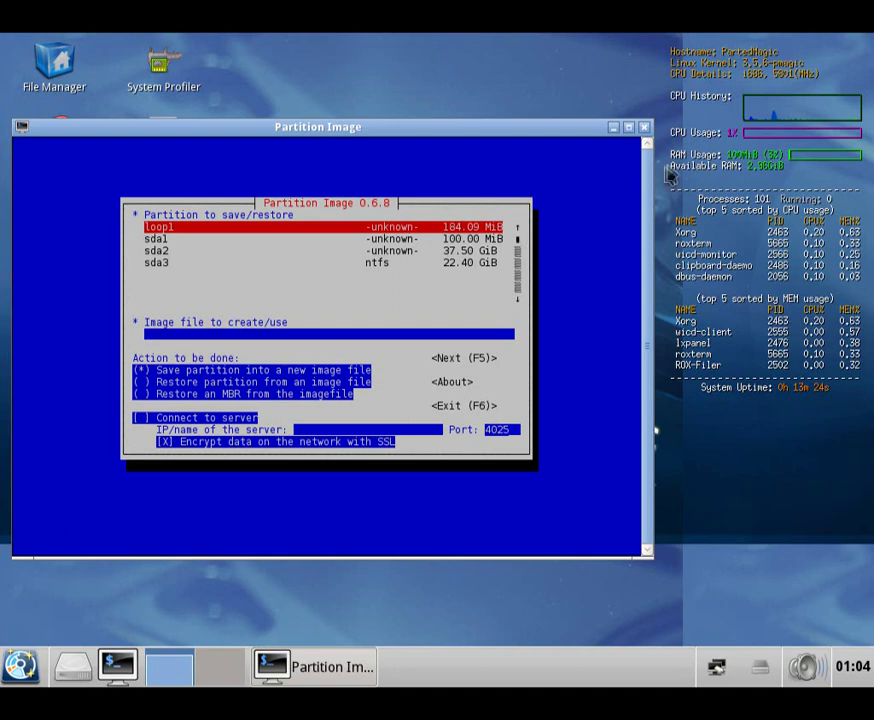
pyautogui.click(644, 128)
# Open the PhotoRec data recovery utility from the system tools
pyautogui.click(20, 665)
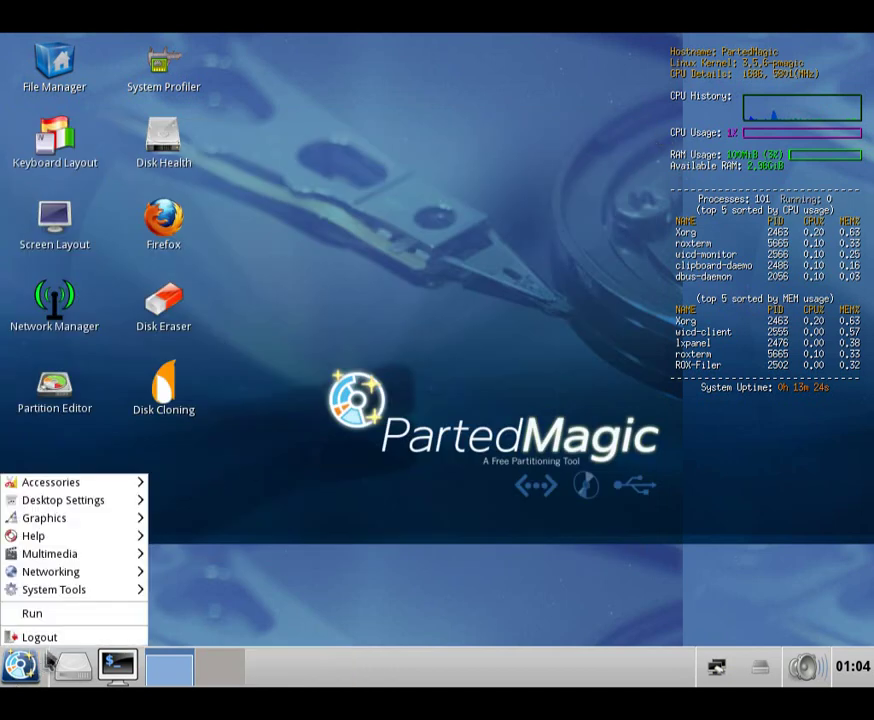
pyautogui.moveTo(90, 590)
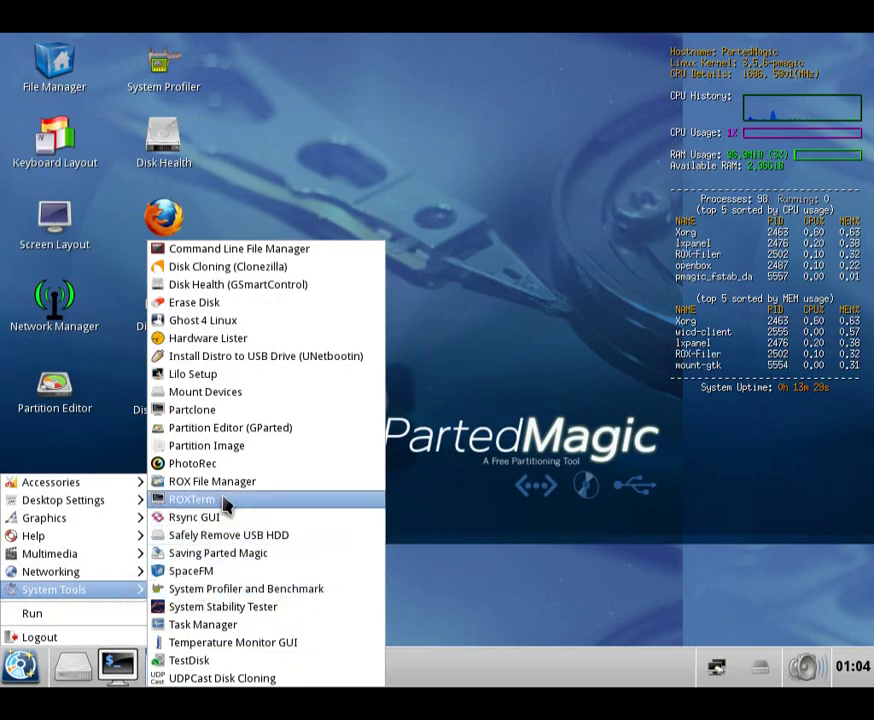
pyautogui.click(230, 464)
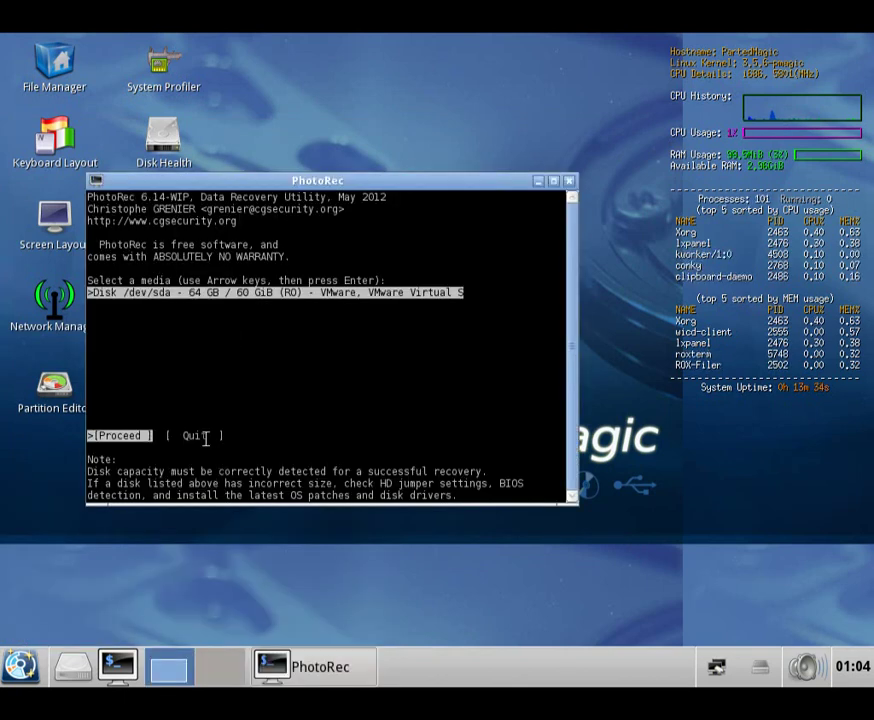
# Choose disk /dev/sda in PhotoRec, start a search of the unknown partition, and set the filesystem type to Other
pyautogui.press('Return')
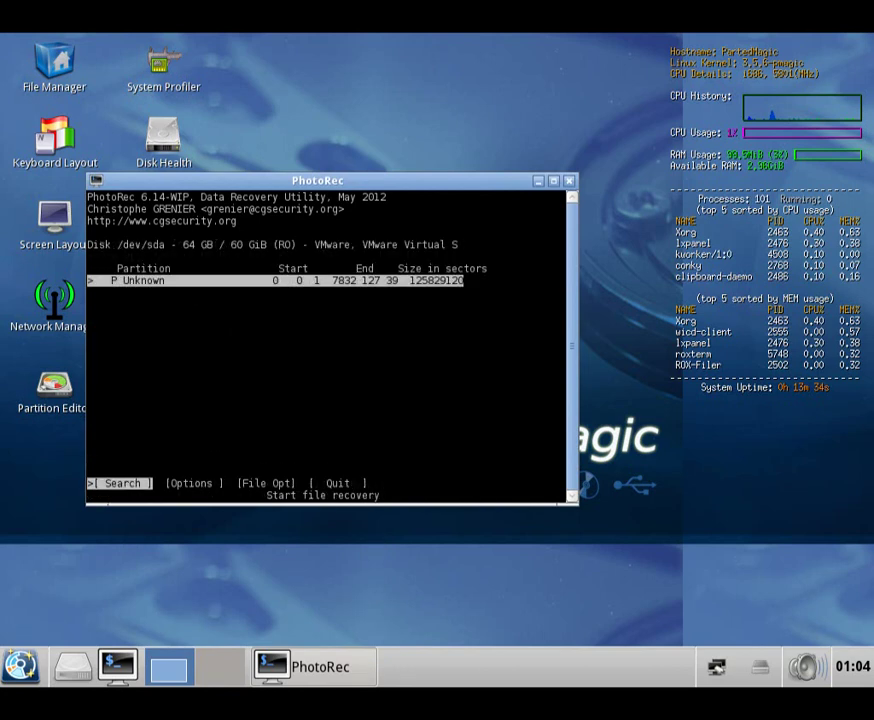
pyautogui.press('Return')
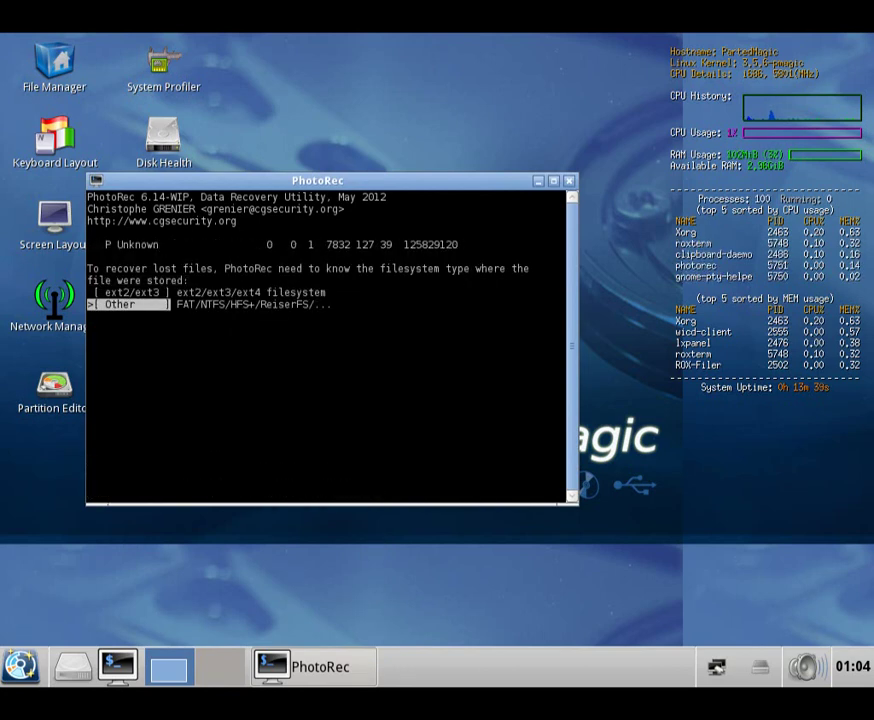
pyautogui.press('Up')
pyautogui.press('Down')
pyautogui.press('Return')
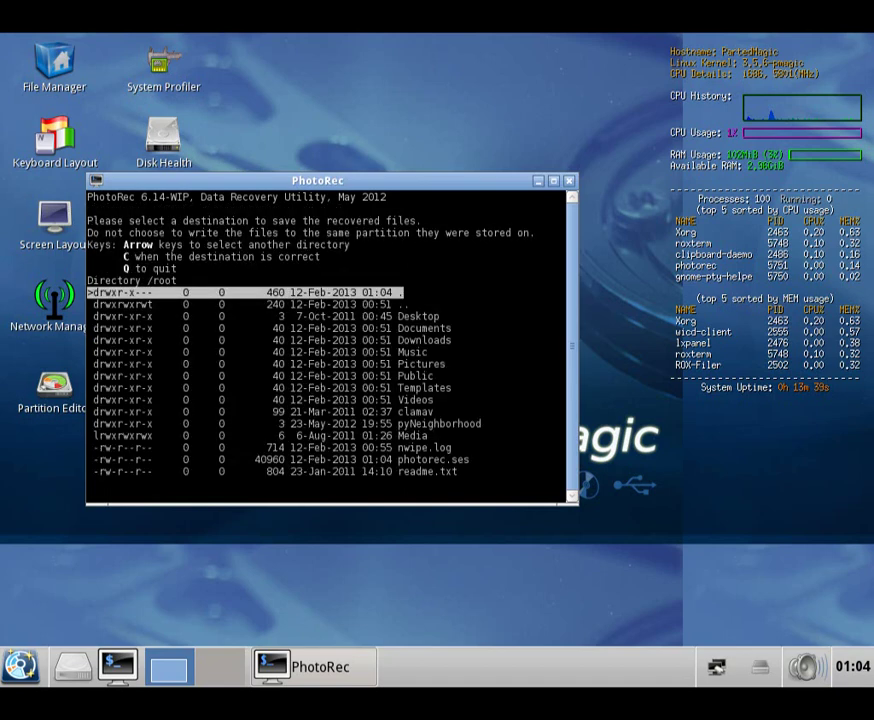
# Browse the destination directories and start the file recovery with /root as the save location
pyautogui.press('Down')
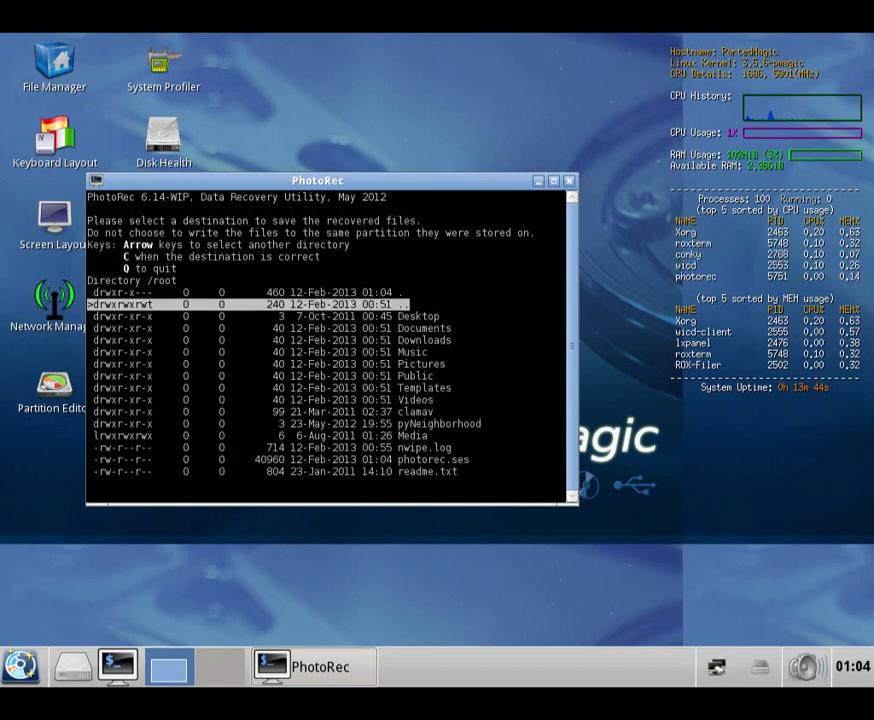
pyautogui.press('Down')
pyautogui.press('Down')
pyautogui.press('Down')
pyautogui.press('Down')
pyautogui.press('Down')
pyautogui.press('Down')
pyautogui.press('Down')
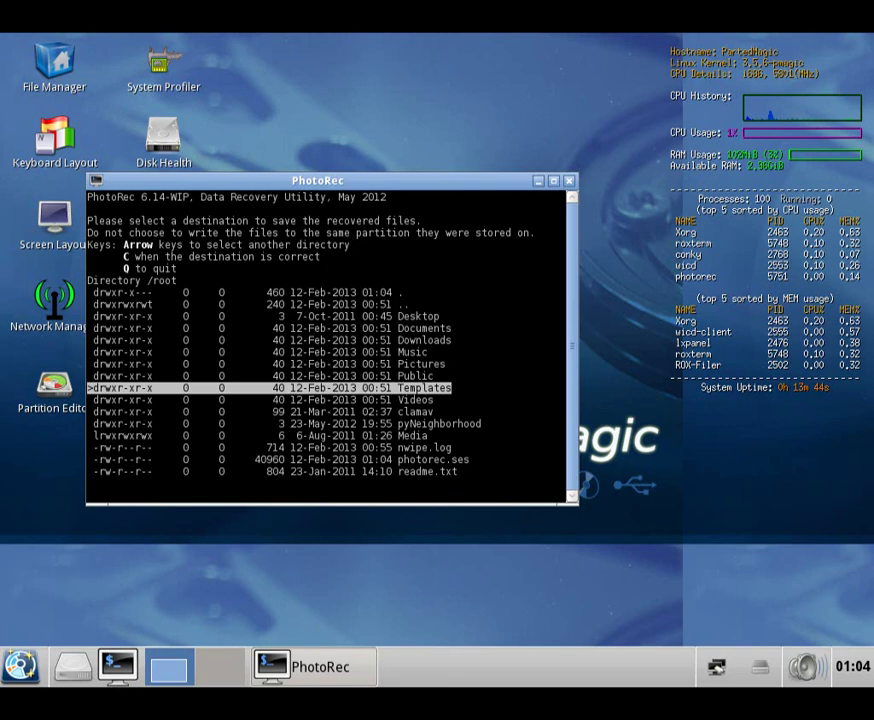
pyautogui.press('Up')
pyautogui.press('Up')
pyautogui.press('Up')
pyautogui.press('Up')
pyautogui.press('Up')
pyautogui.press('Up')
pyautogui.press('Up')
pyautogui.press('Up')
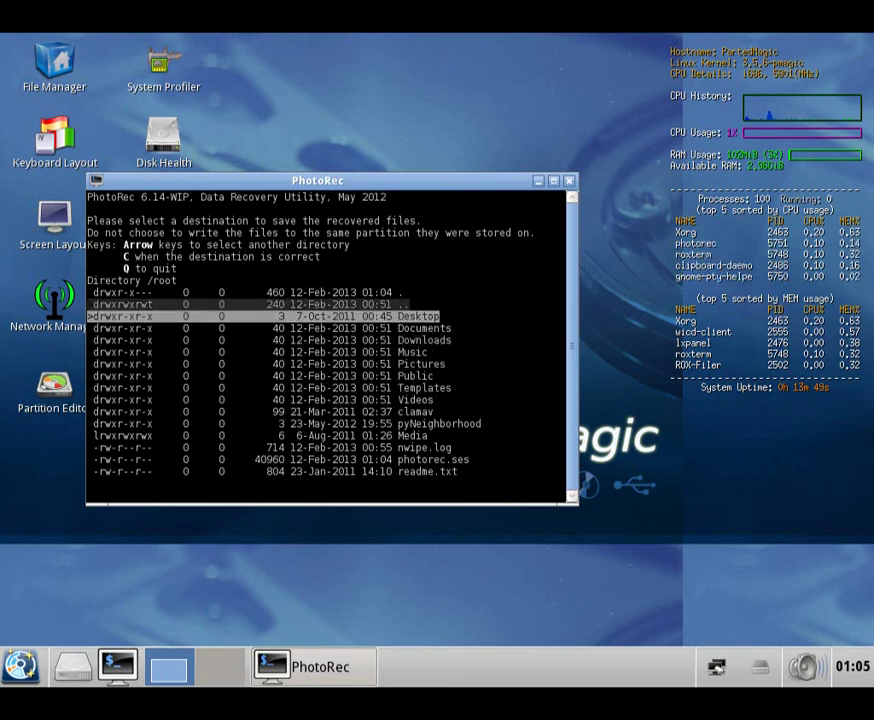
pyautogui.press('c')
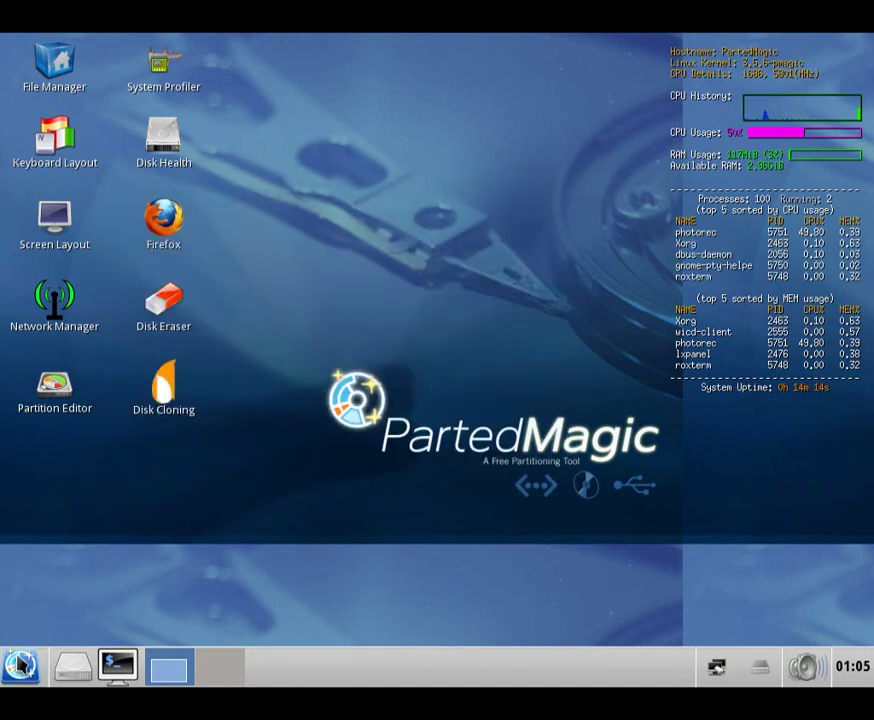
# Open ROX File Manager, look inside the Templates and clamav folders, and close it
pyautogui.click(20, 666)
pyautogui.moveTo(64, 590)
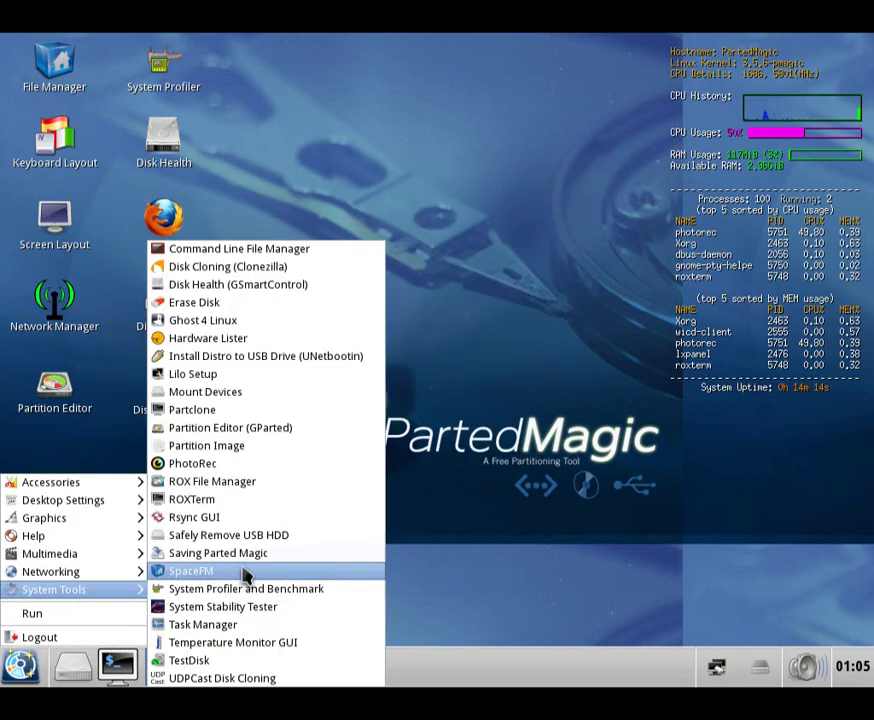
pyautogui.click(266, 486)
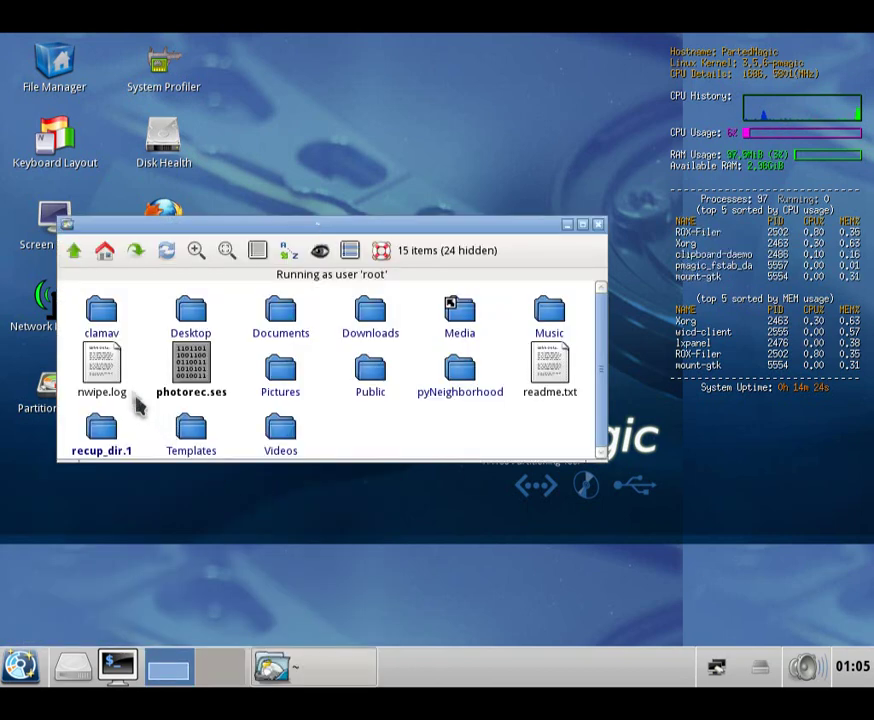
pyautogui.click(195, 446)
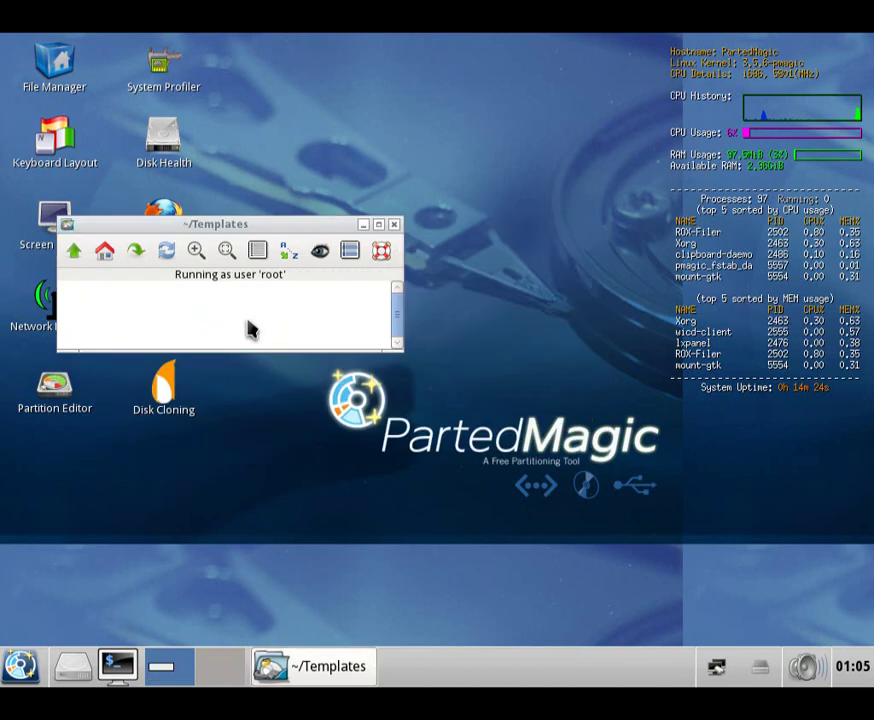
pyautogui.click(74, 251)
pyautogui.click(101, 312)
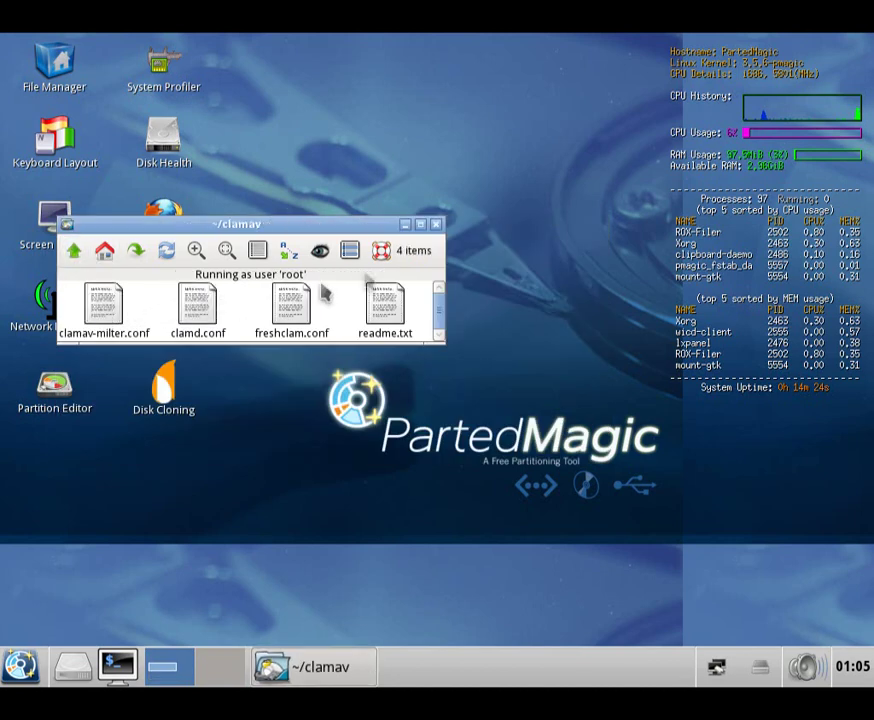
pyautogui.click(435, 226)
# Open the ROXTerm terminal from the system tools and close it
pyautogui.click(20, 665)
pyautogui.moveTo(66, 593)
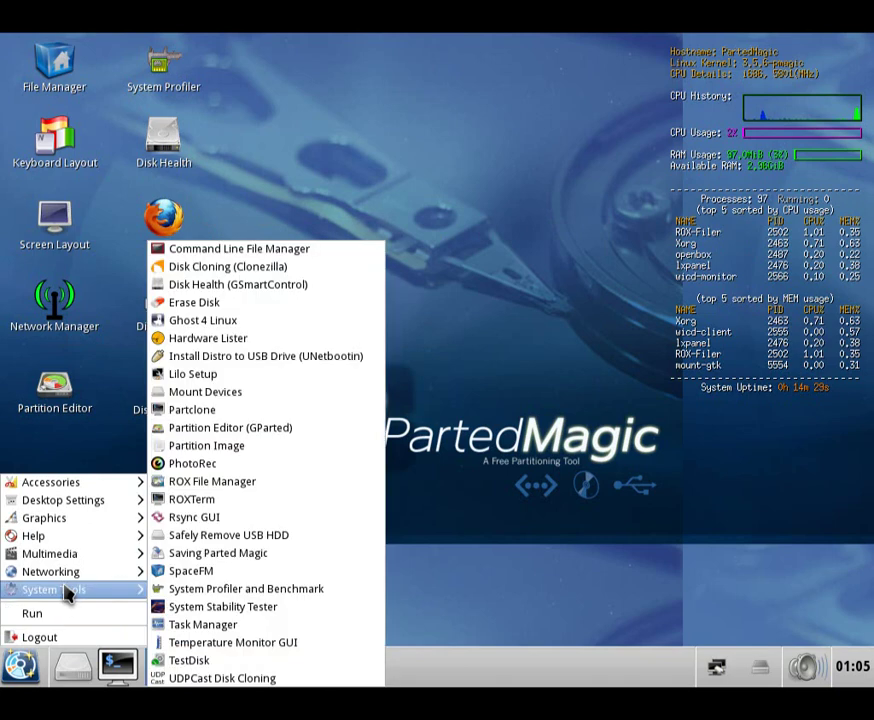
pyautogui.click(217, 502)
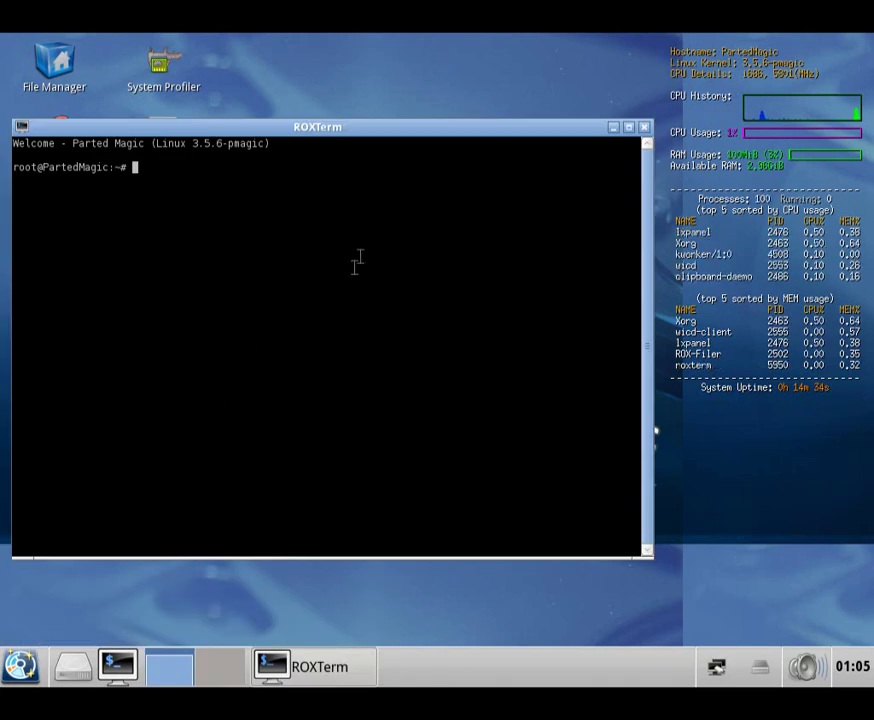
pyautogui.click(644, 131)
# Open Rsync GUI from the system tools, view its basic and advanced options, and close it
pyautogui.click(20, 665)
pyautogui.moveTo(96, 590)
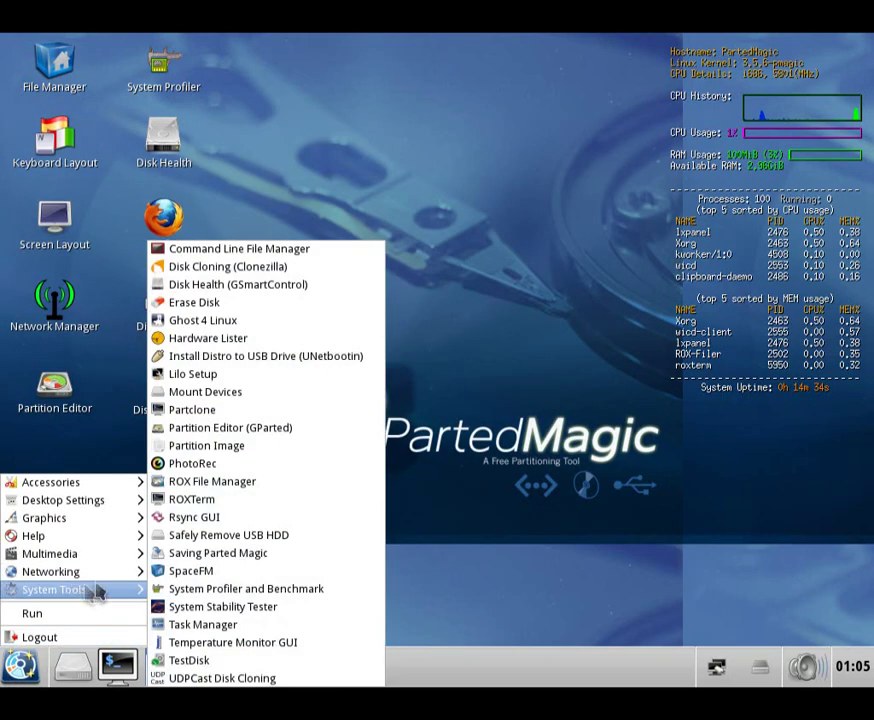
pyautogui.click(216, 519)
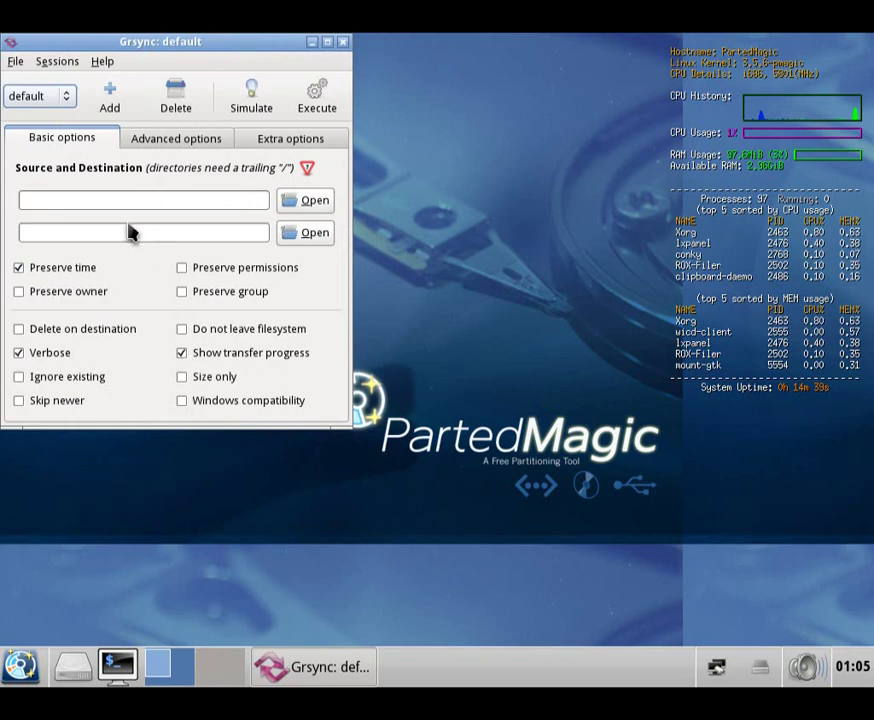
pyautogui.click(147, 140)
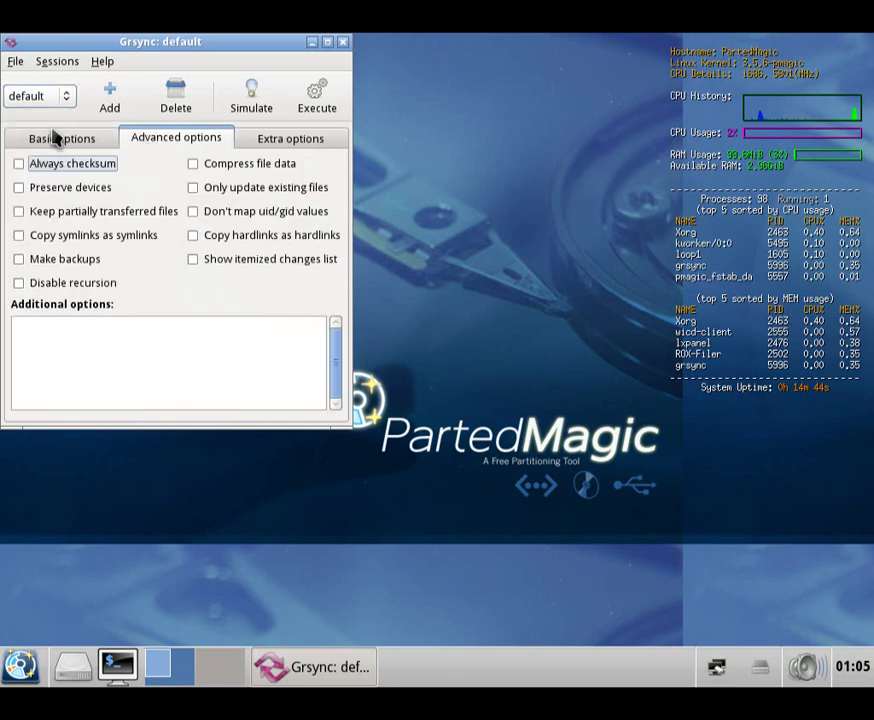
pyautogui.click(345, 43)
# Open the SpaceFM file manager from the system tools, view the /root folder, and close it
pyautogui.click(20, 667)
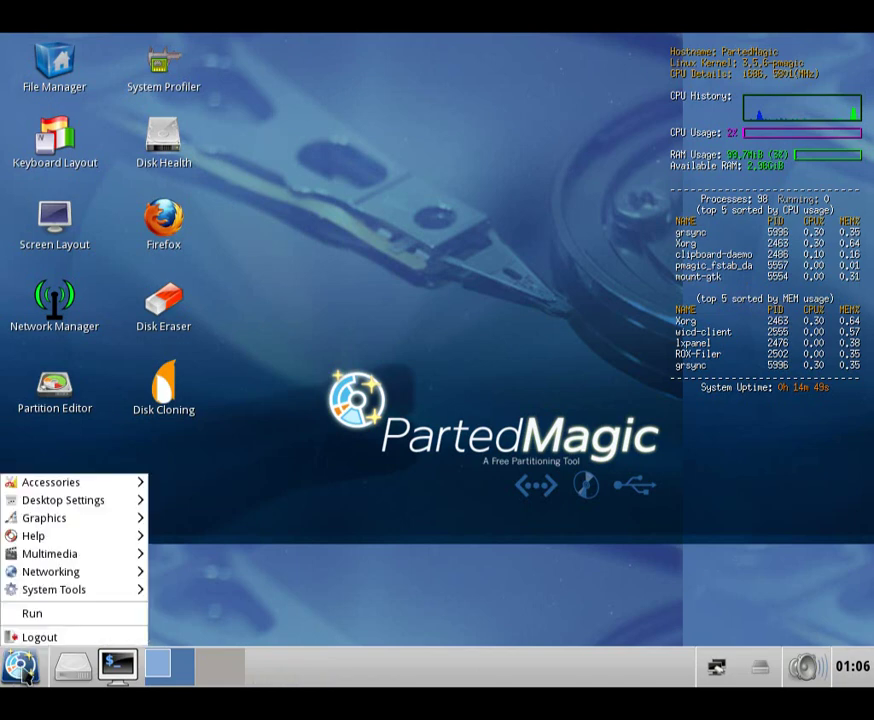
pyautogui.moveTo(50, 592)
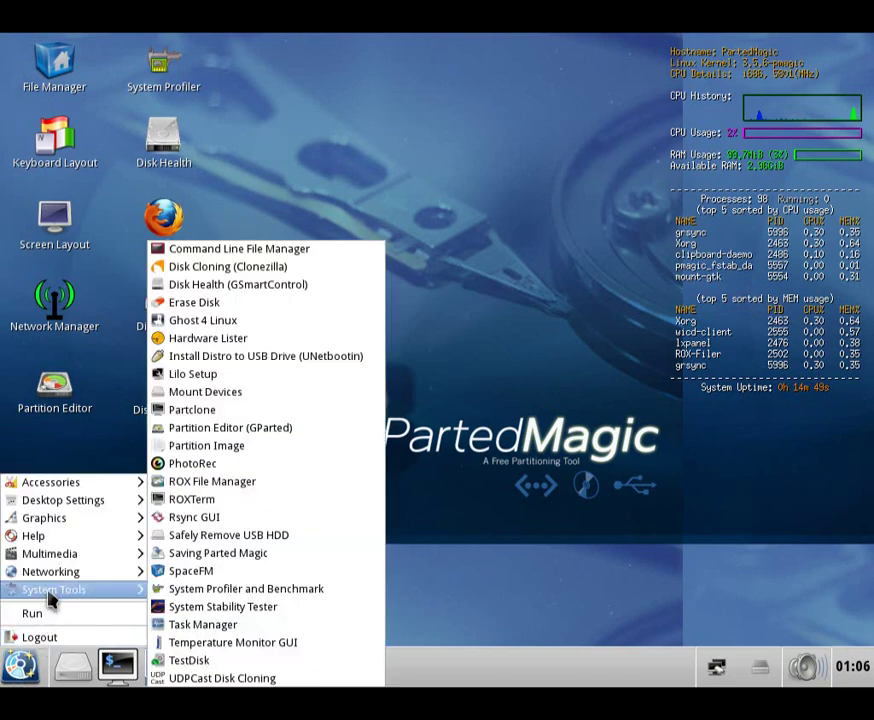
pyautogui.click(207, 578)
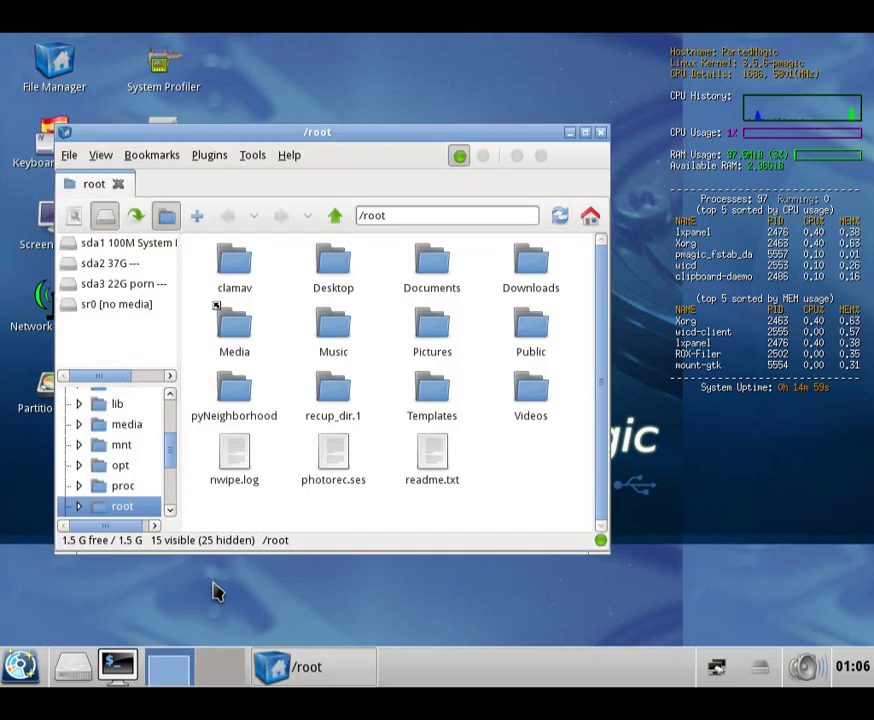
pyautogui.click(601, 134)
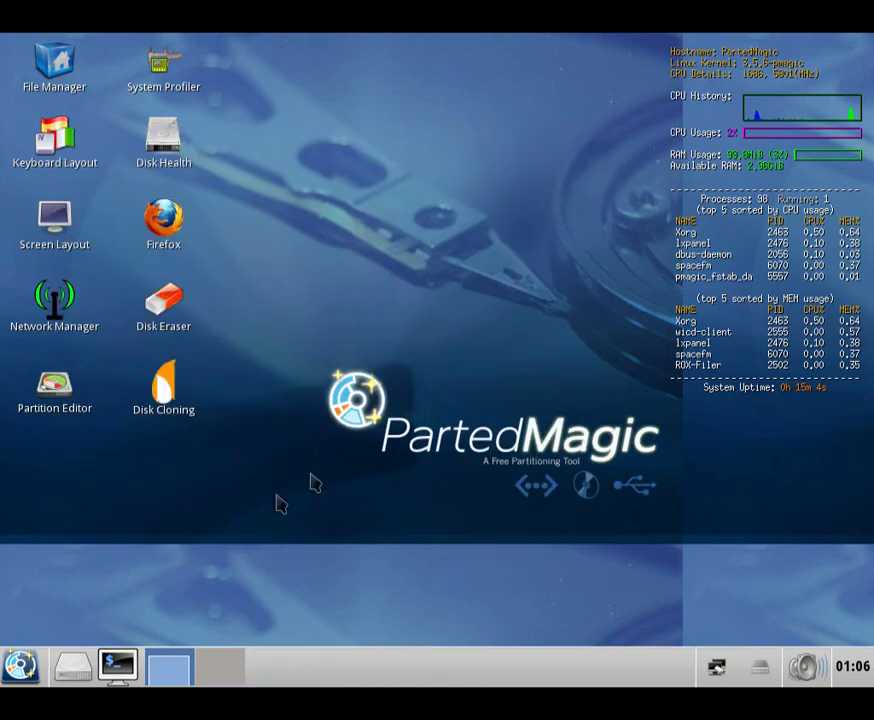
# Open System Profiler and Benchmark from the system tools, view its information categories, and close it
pyautogui.click(20, 666)
pyautogui.moveTo(85, 597)
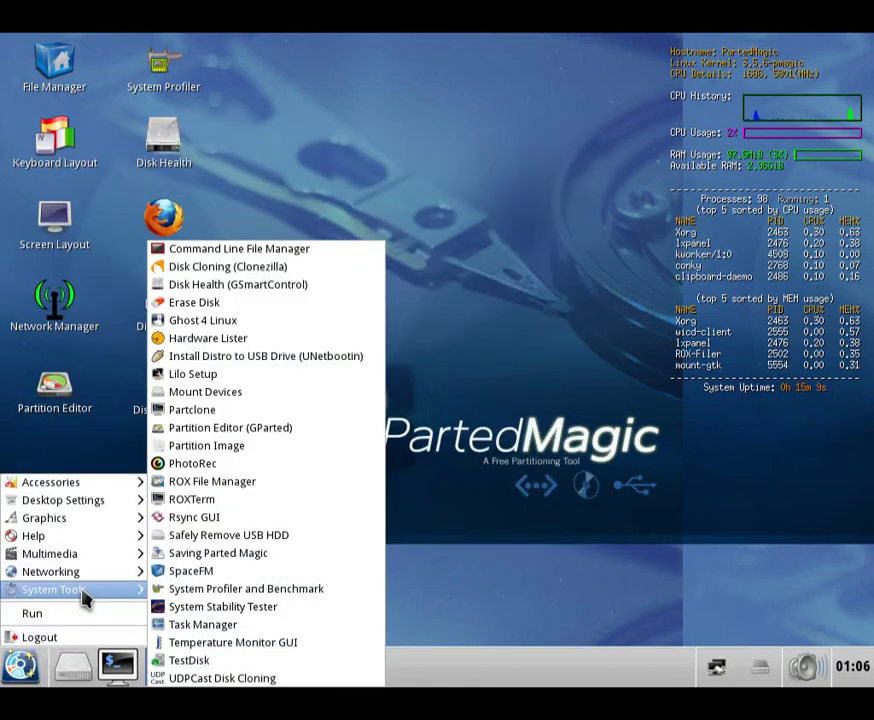
pyautogui.click(189, 592)
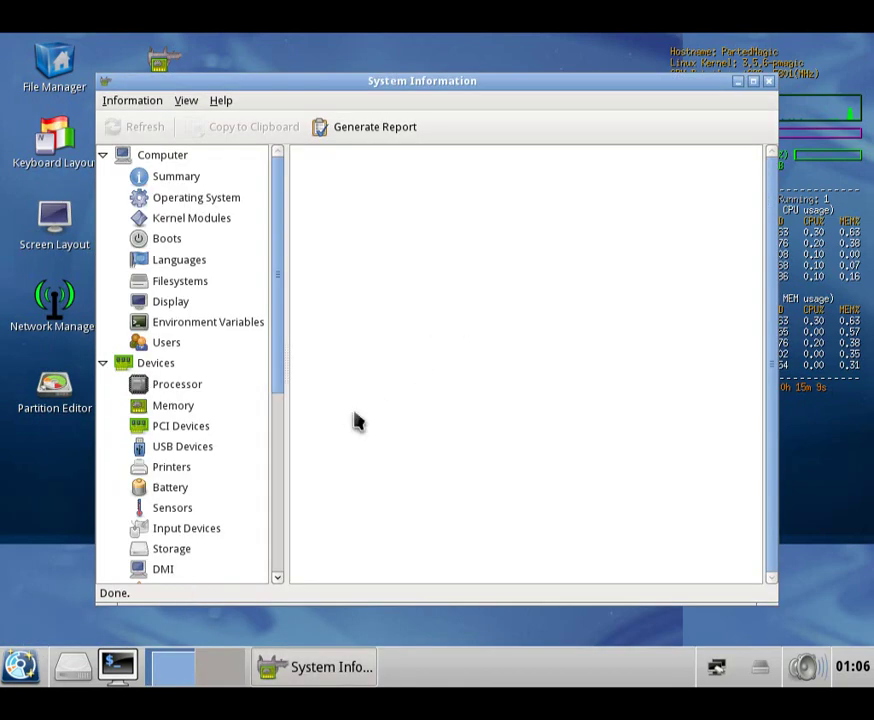
pyautogui.click(768, 82)
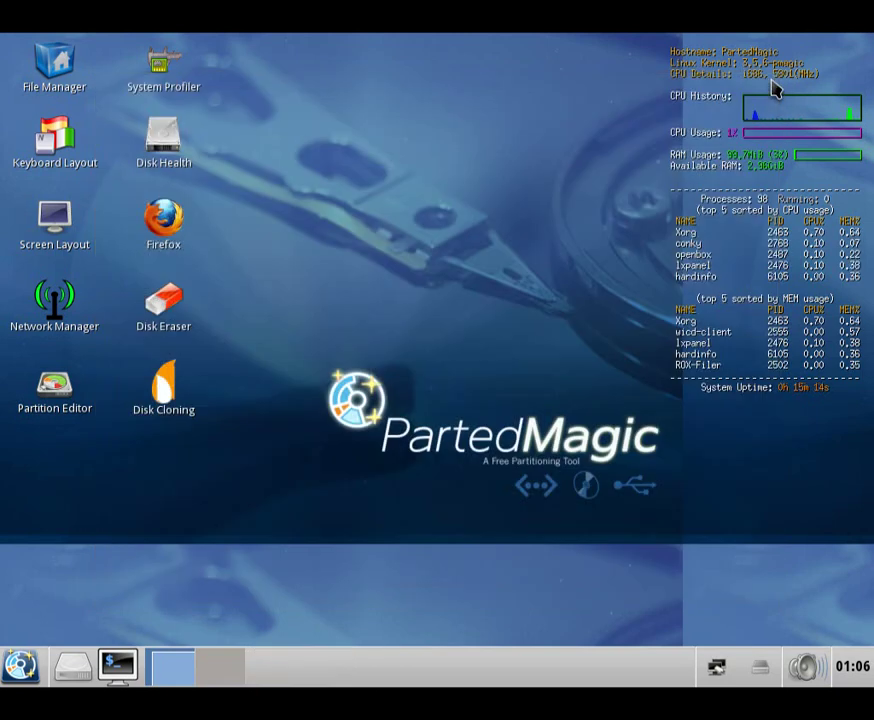
# Open System Stability Tester from the system tools and run the 128K pi digits test with one turn and one thread
pyautogui.click(20, 665)
pyautogui.moveTo(78, 595)
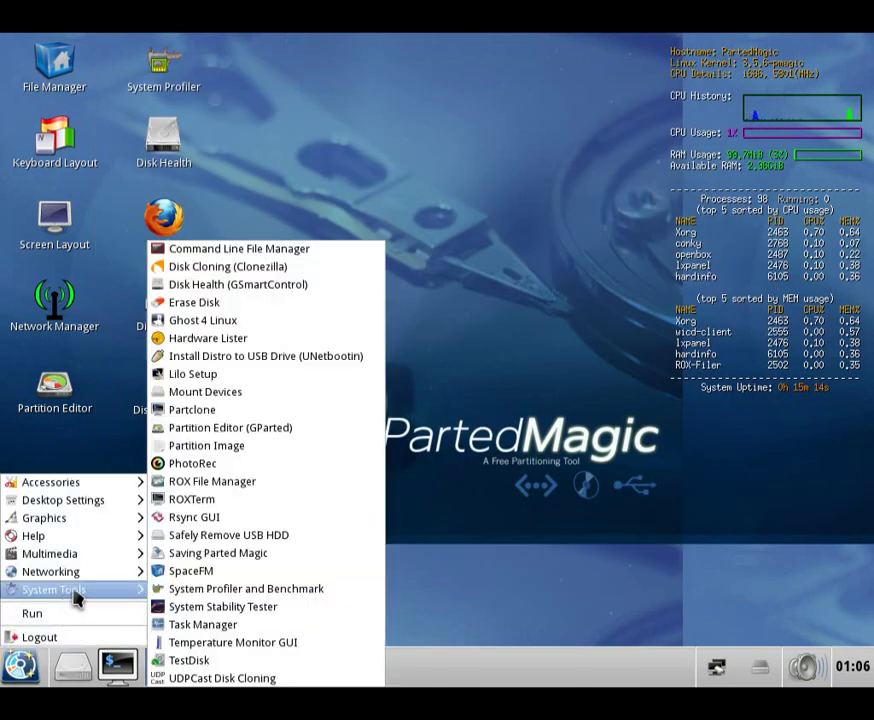
pyautogui.click(272, 614)
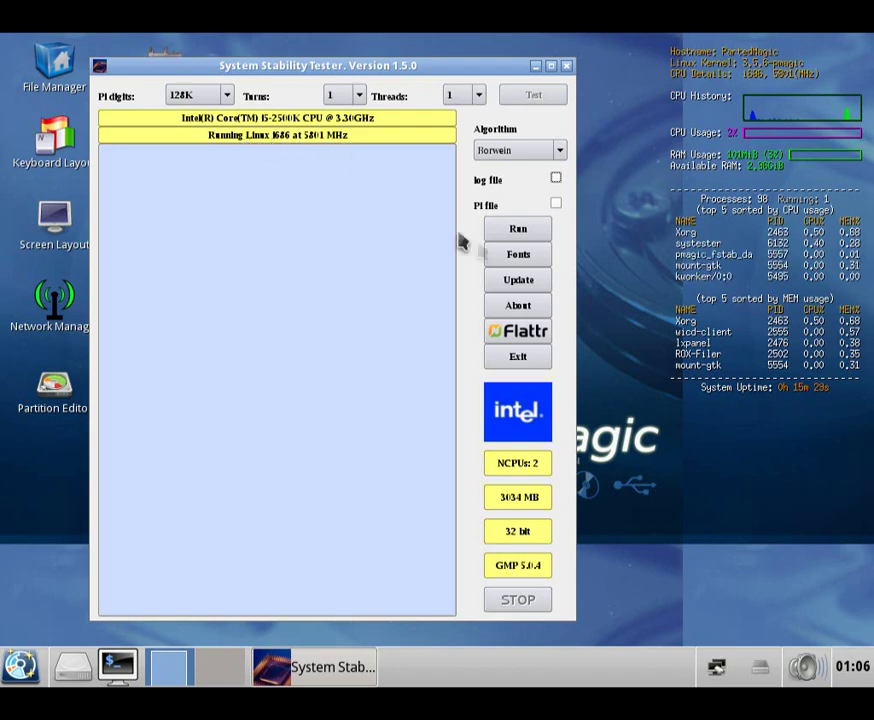
pyautogui.click(518, 230)
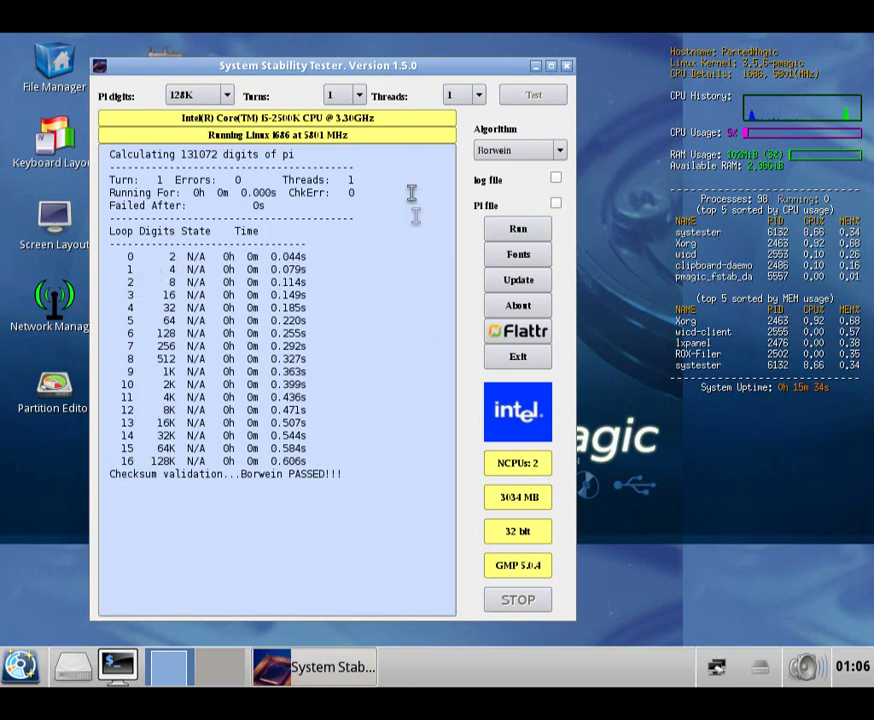
# View the tester's font settings, close them, check for an update, and decline the switch to the downloads page
pyautogui.click(504, 261)
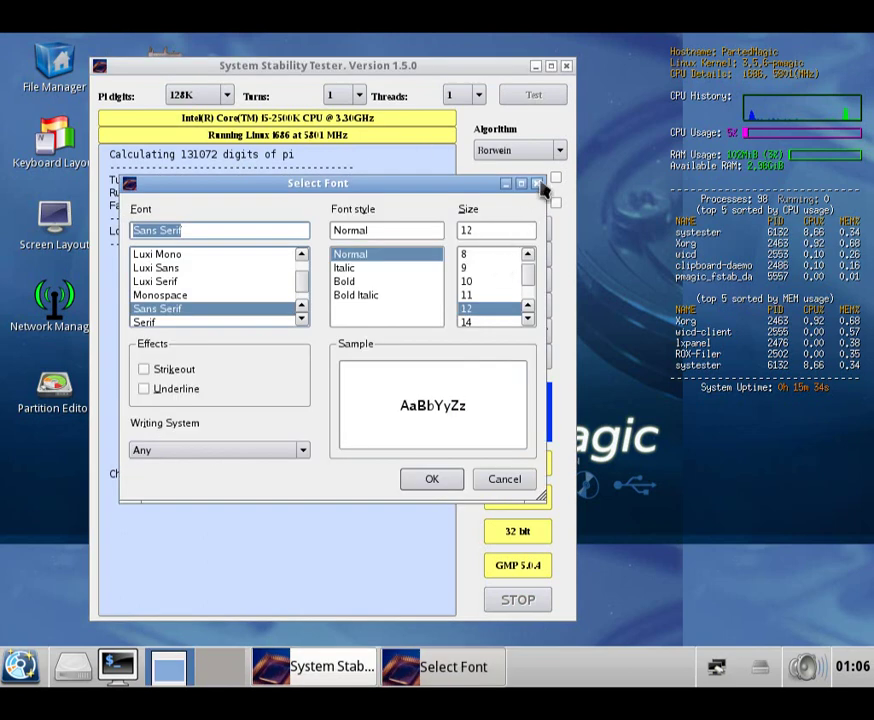
pyautogui.click(537, 184)
pyautogui.click(519, 285)
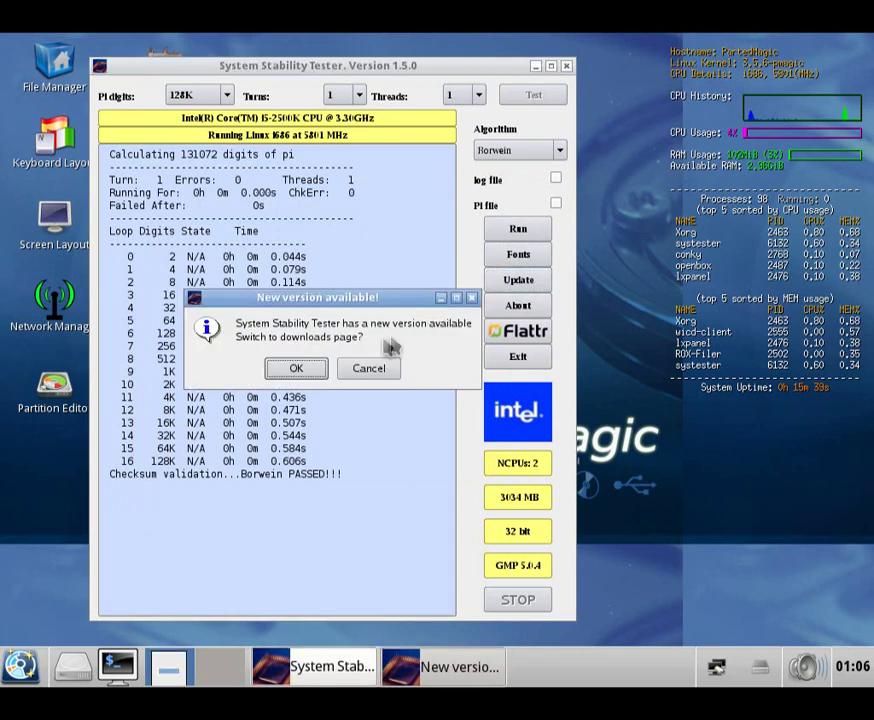
pyautogui.click(378, 370)
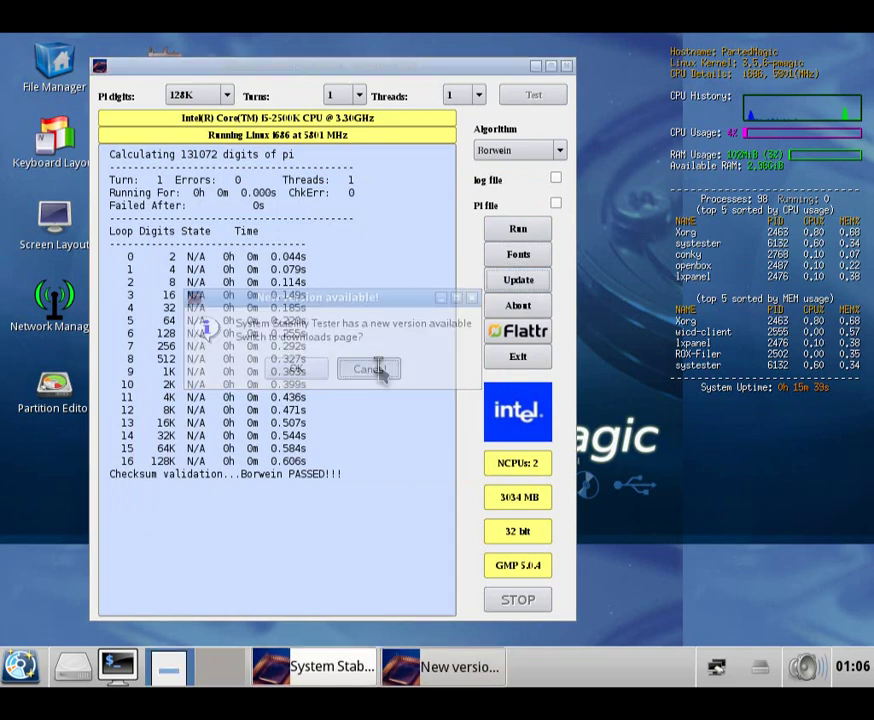
# Set the pi digits to 128M and run the stability test
pyautogui.click(190, 95)
pyautogui.click(183, 236)
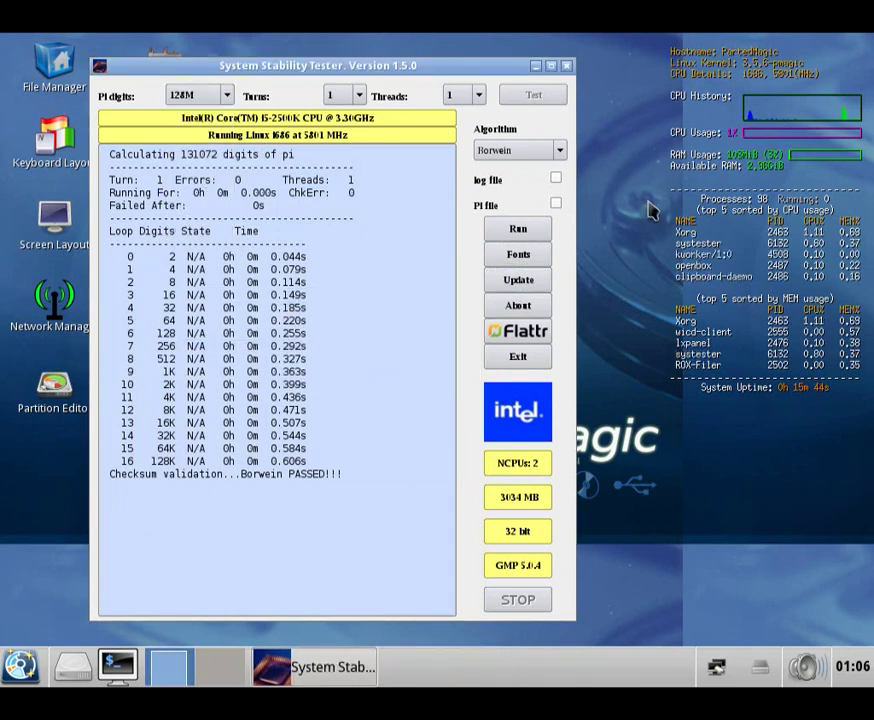
pyautogui.click(518, 229)
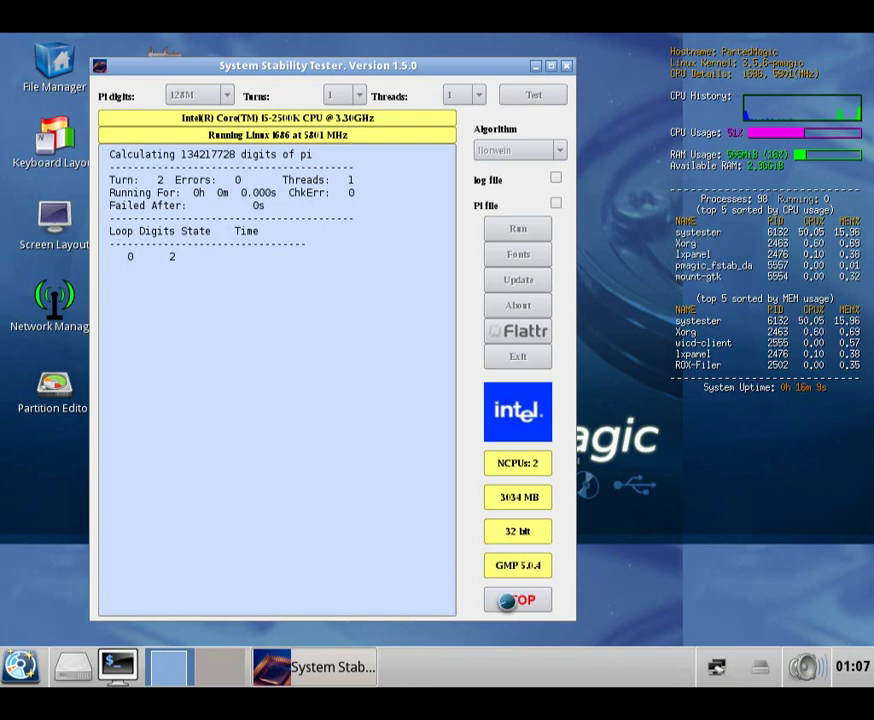
# Minimize System Stability Tester while the test runs and try to close its window
pyautogui.click(358, 670)
pyautogui.rightClick(358, 670)
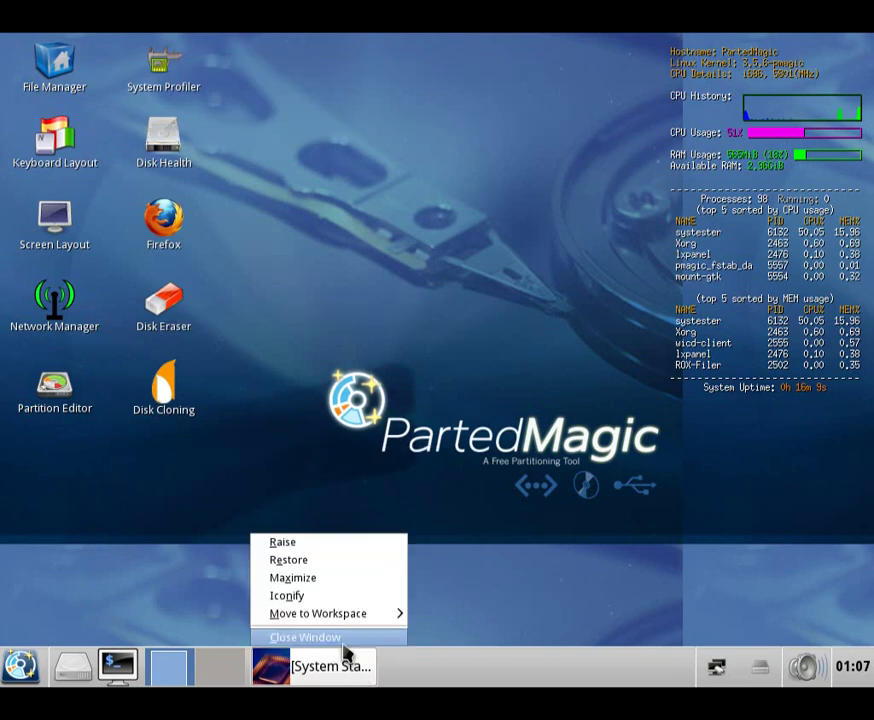
pyautogui.click(343, 645)
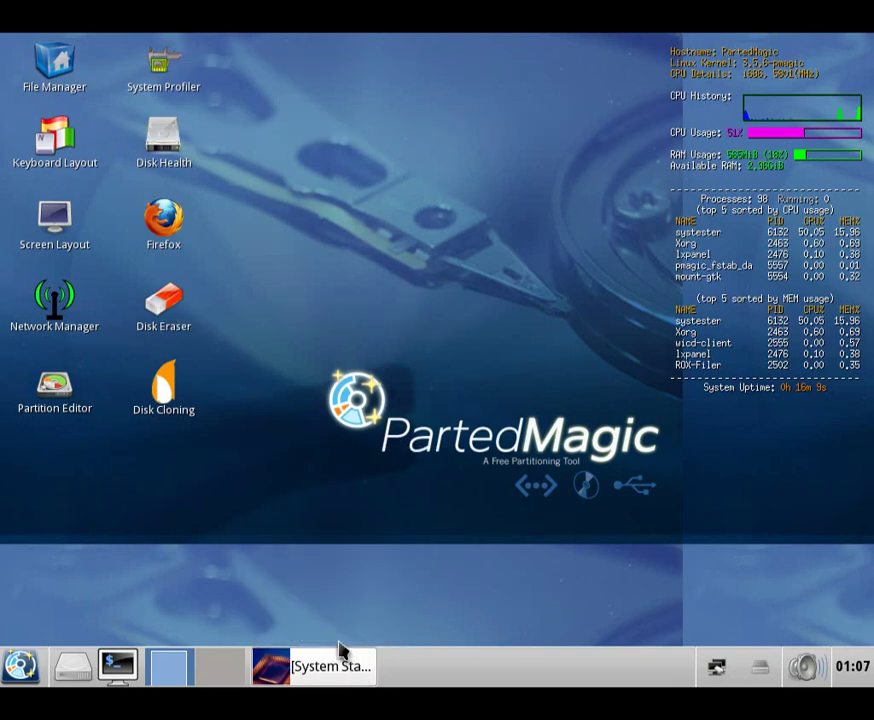
# Open Task Manager from the system tools
pyautogui.click(31, 675)
pyautogui.moveTo(94, 597)
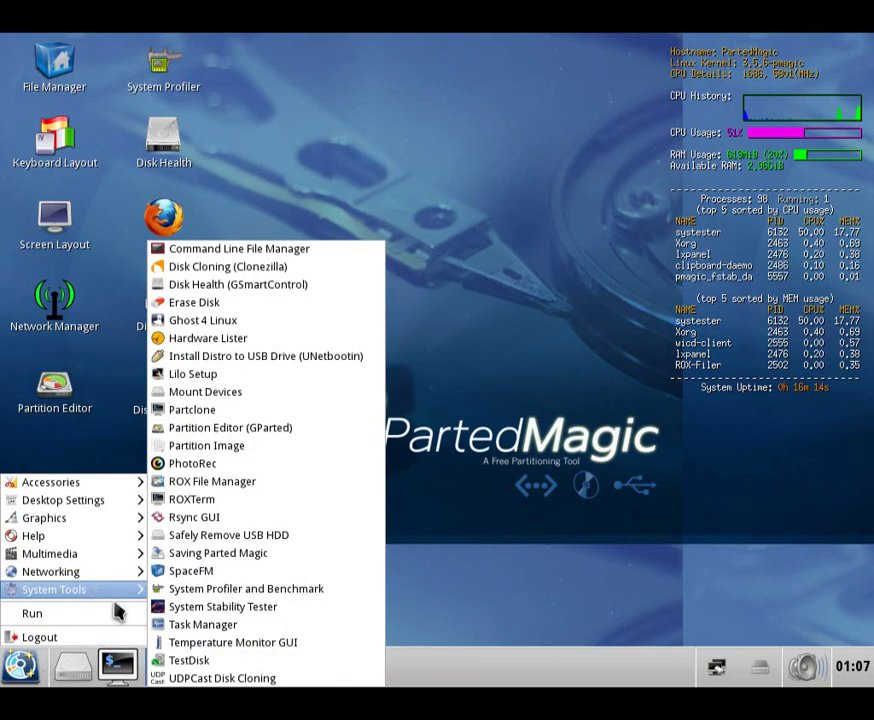
pyautogui.click(190, 627)
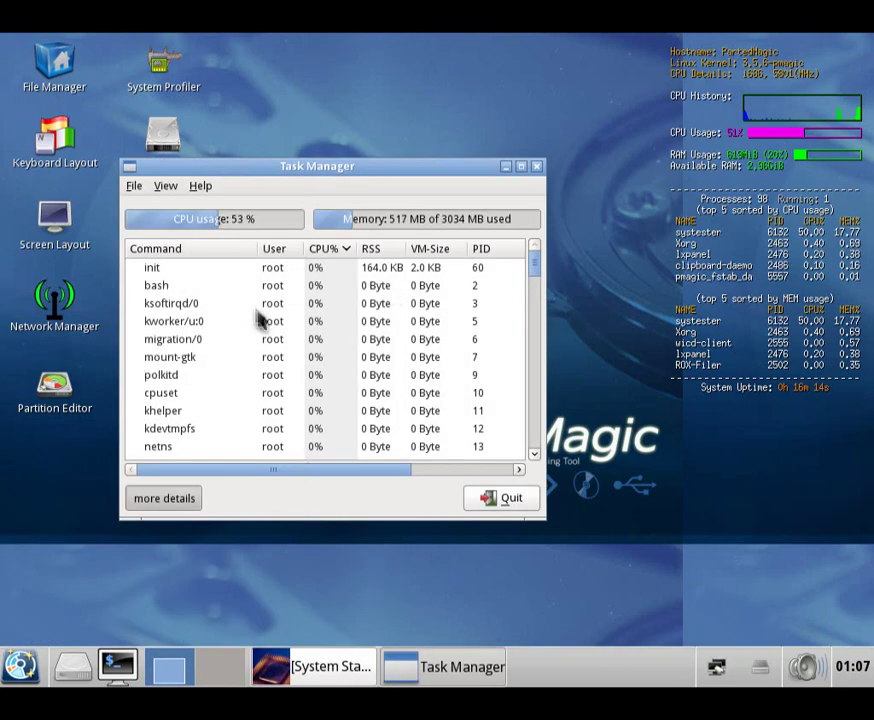
# Sort Task Manager's process list by CPU usage and look through the entries
pyautogui.scroll(-2, 258, 318)
pyautogui.scroll(2, 270, 332)
pyautogui.click(322, 249)
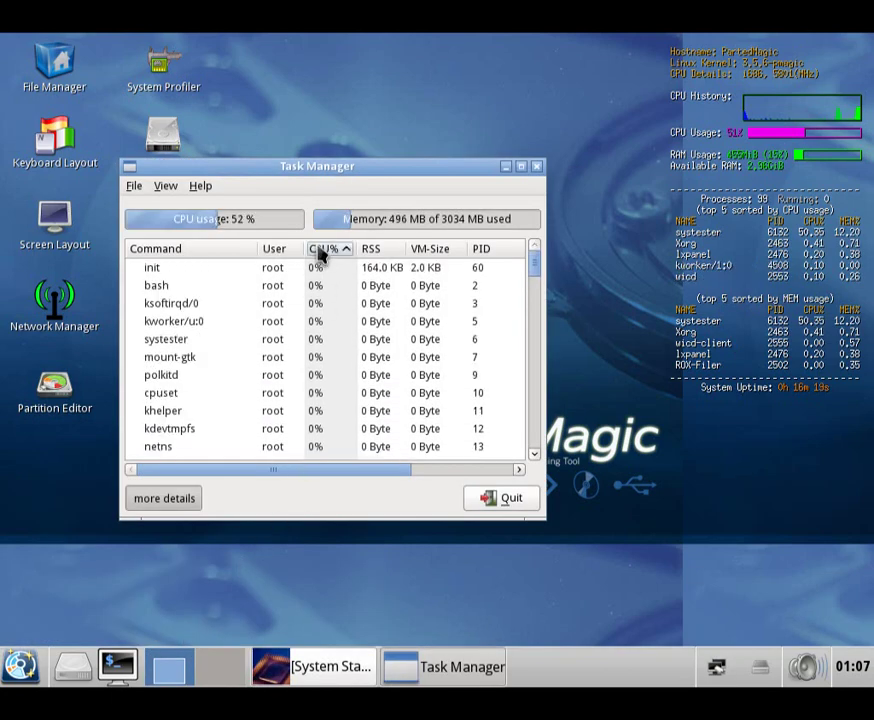
pyautogui.click(320, 250)
pyautogui.scroll(-3, 302, 336)
pyautogui.scroll(3, 302, 336)
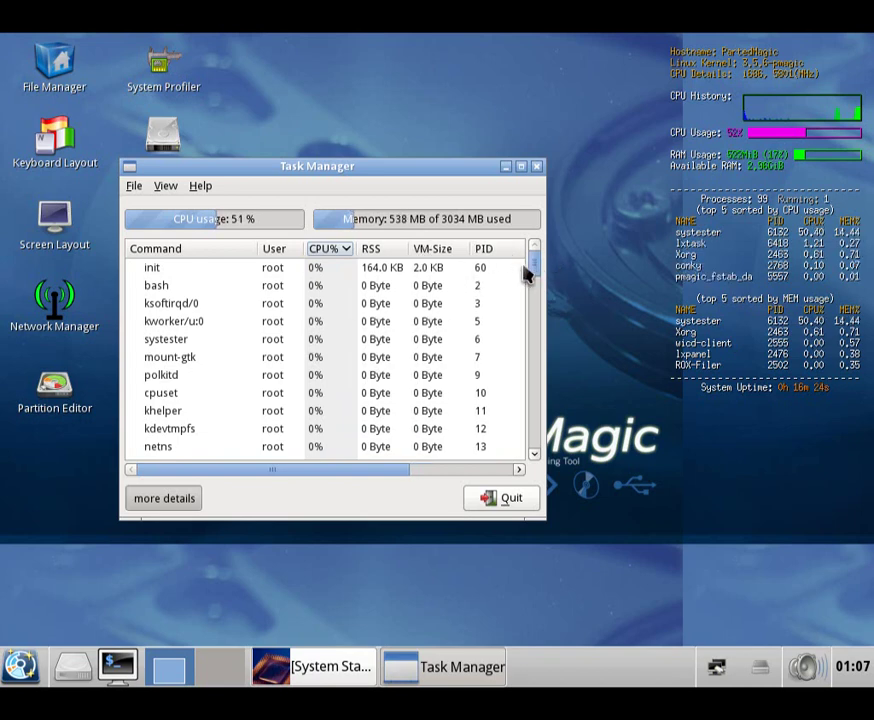
pyautogui.moveTo(536, 256)
pyautogui.mouseDown()
pyautogui.moveTo(544, 347)
pyautogui.moveTo(535, 446)
pyautogui.moveTo(519, 254)
pyautogui.mouseUp()
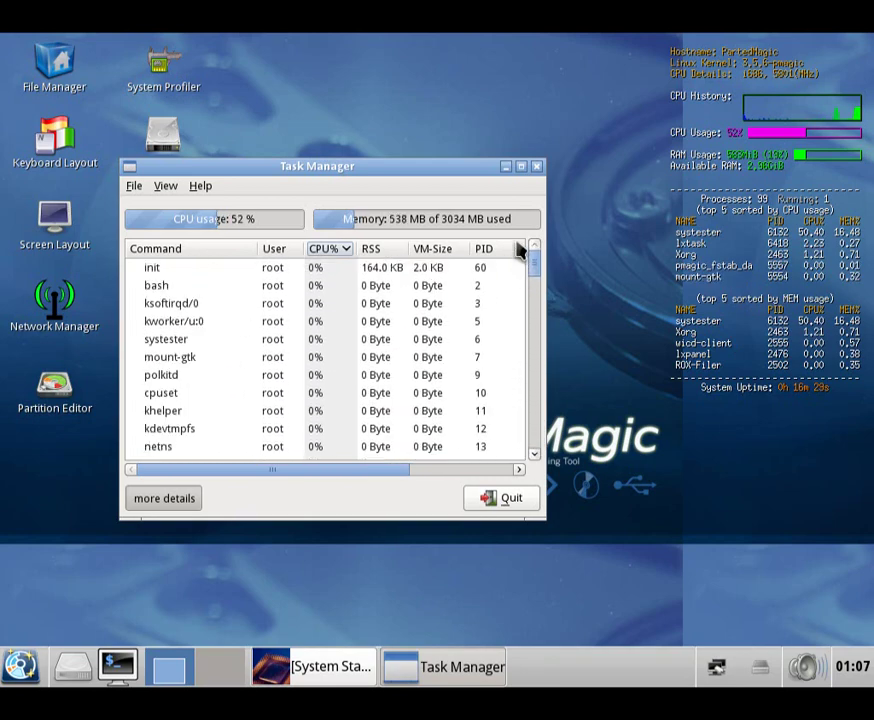
# Sort the process list by VM-Size, by CPU usage, and finally by command, and find the systester processes
pyautogui.click(444, 251)
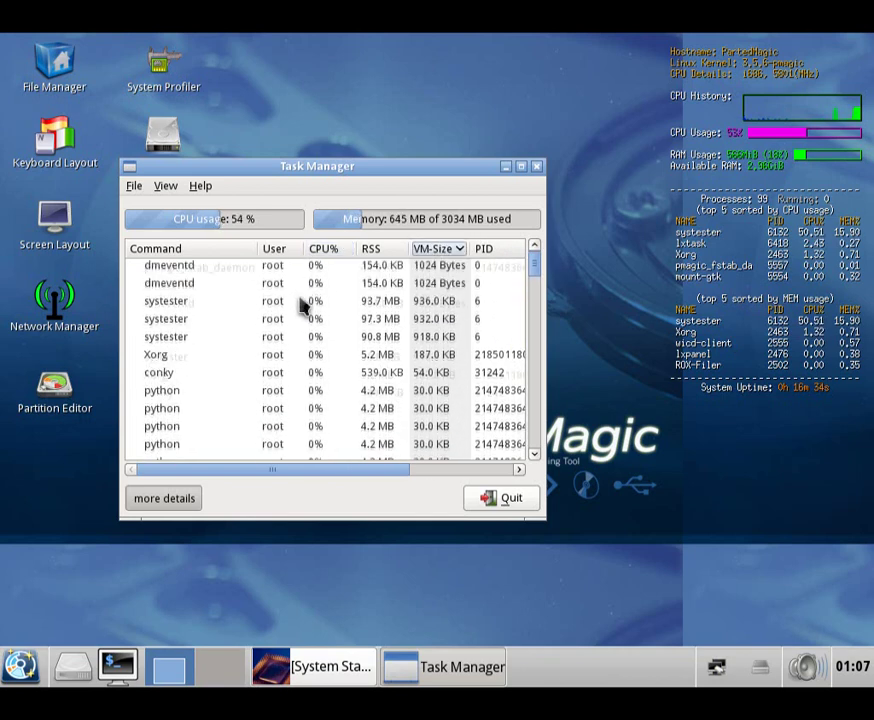
pyautogui.click(320, 249)
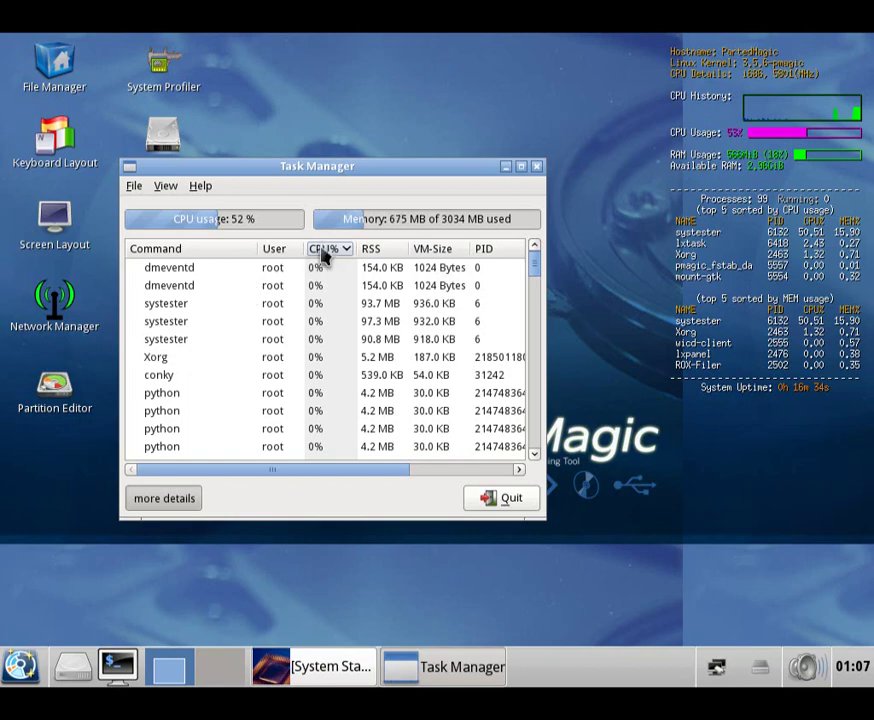
pyautogui.click(205, 251)
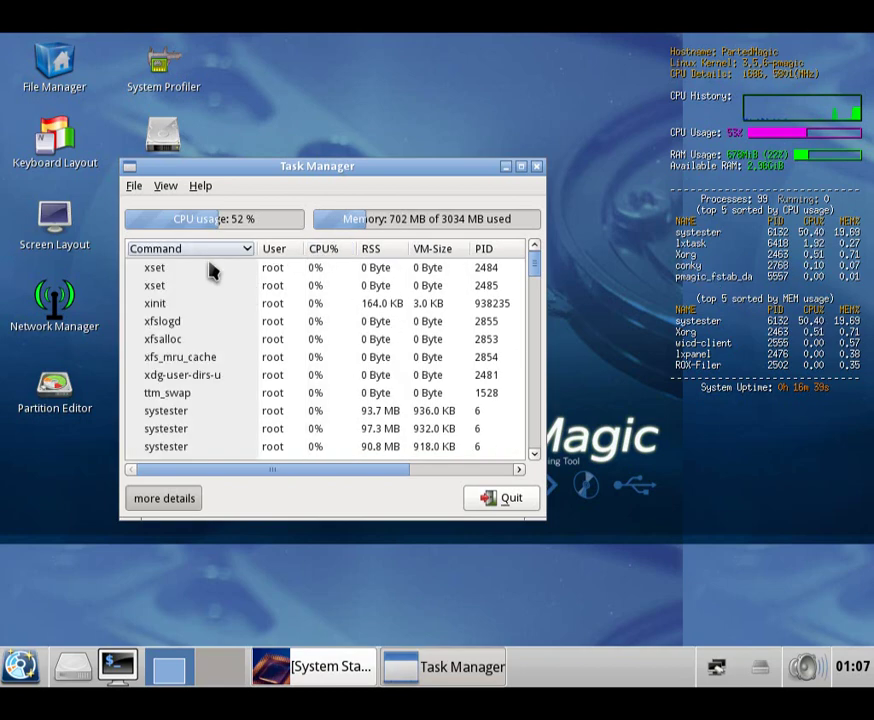
pyautogui.scroll(-10, 240, 425)
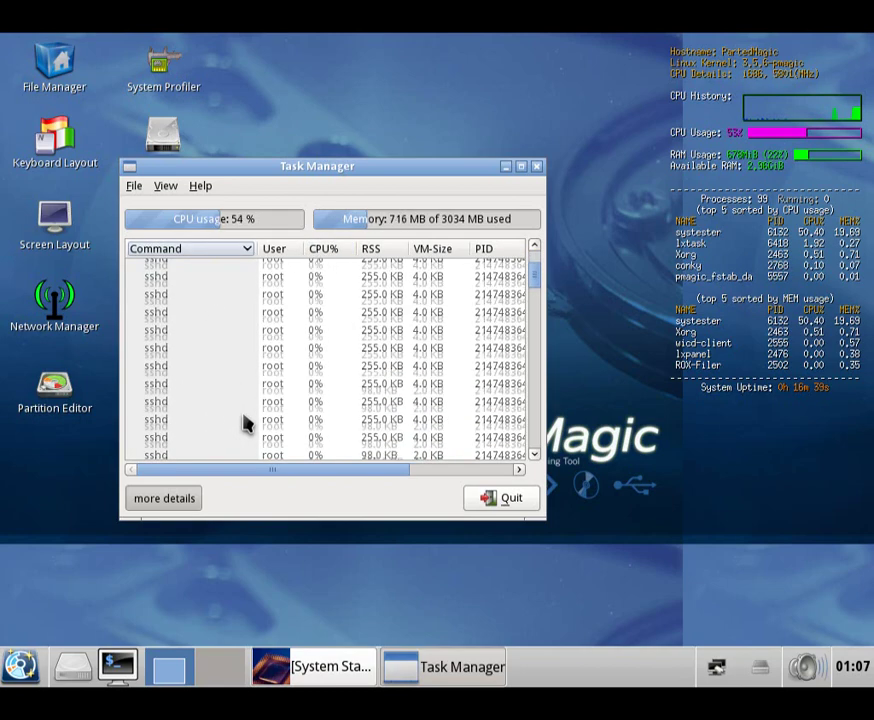
pyautogui.moveTo(531, 293)
pyautogui.mouseDown()
pyautogui.moveTo(533, 371)
pyautogui.moveTo(521, 273)
pyautogui.mouseUp()
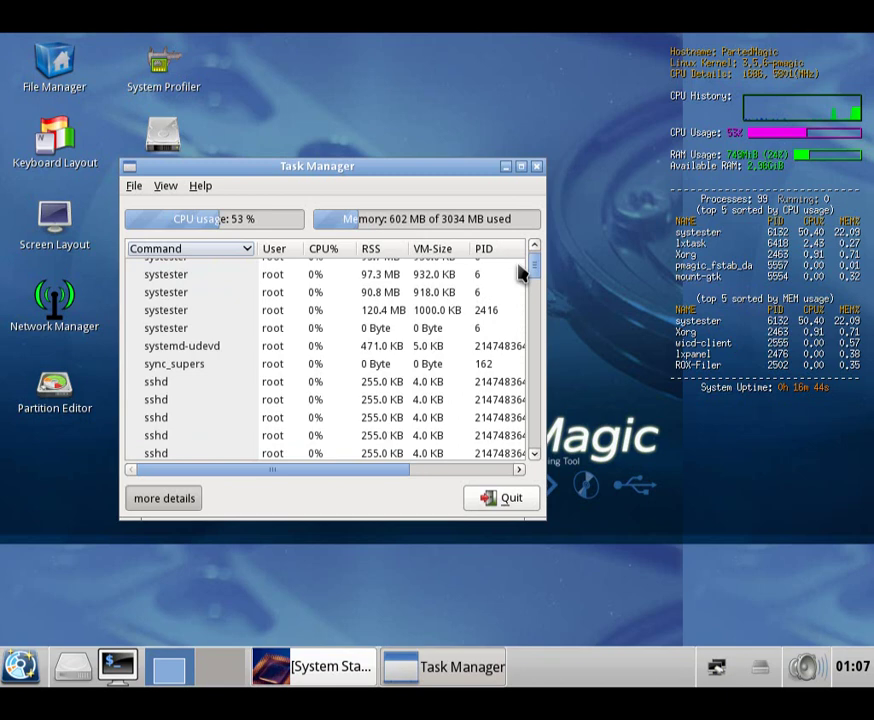
# Try to control the 918.0 KB systester process and kill the 936.0 KB one, confirming the kill
pyautogui.click(184, 380)
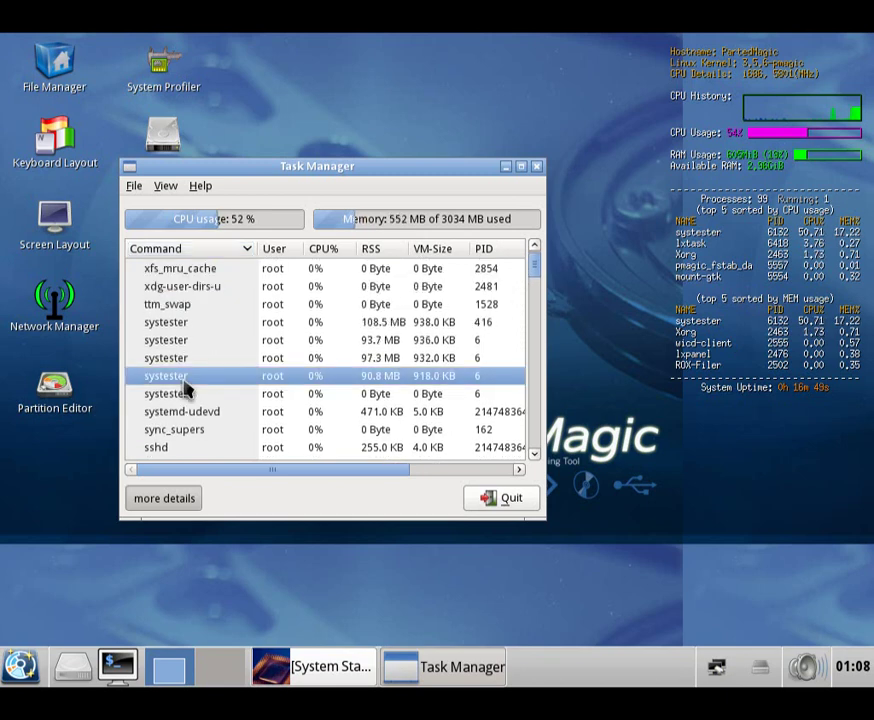
pyautogui.rightClick(301, 379)
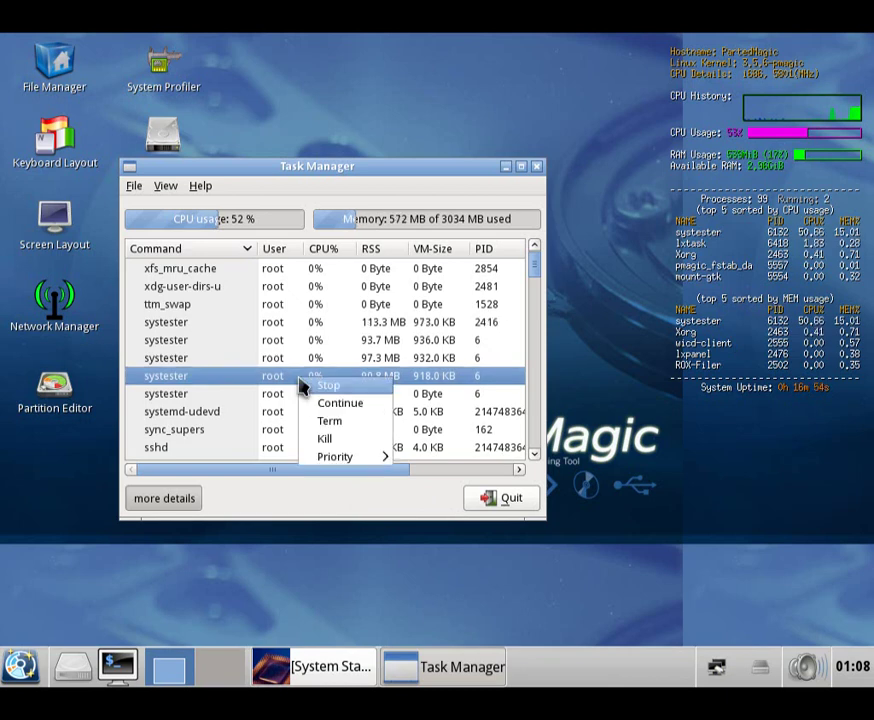
pyautogui.click(317, 394)
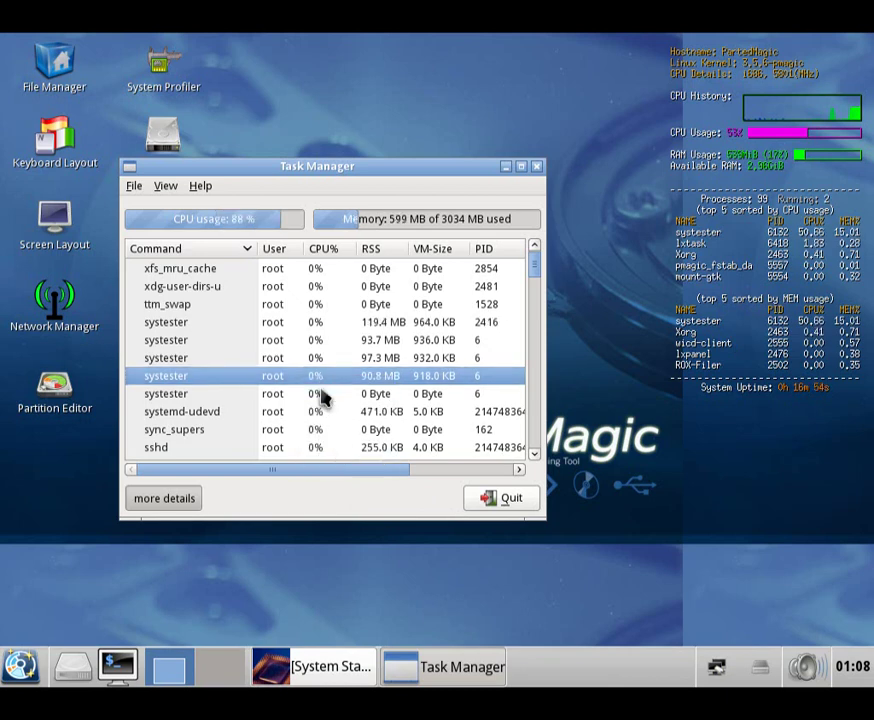
pyautogui.rightClick(235, 350)
pyautogui.click(265, 406)
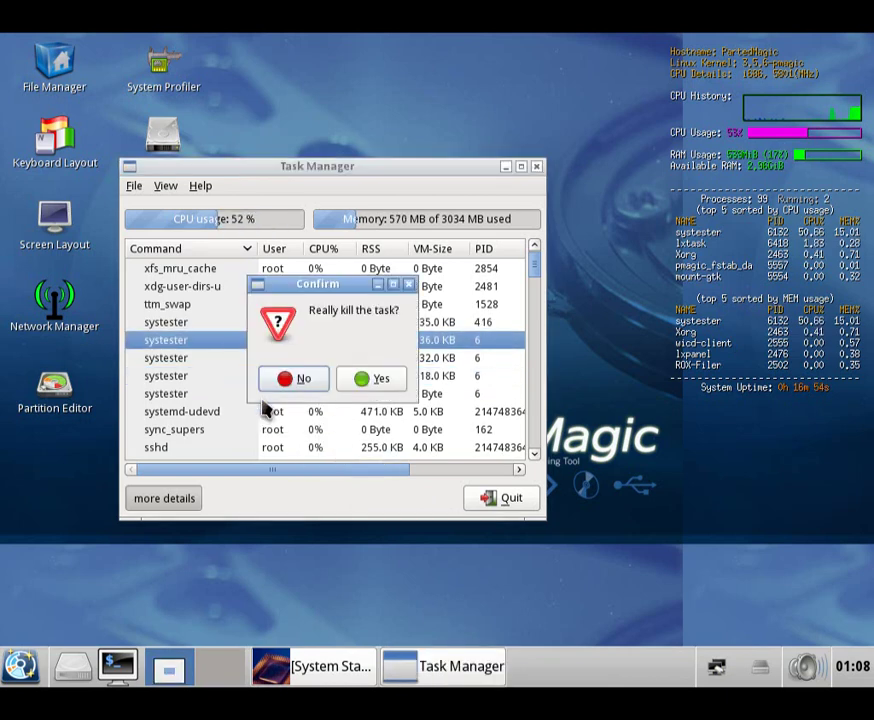
pyautogui.click(358, 385)
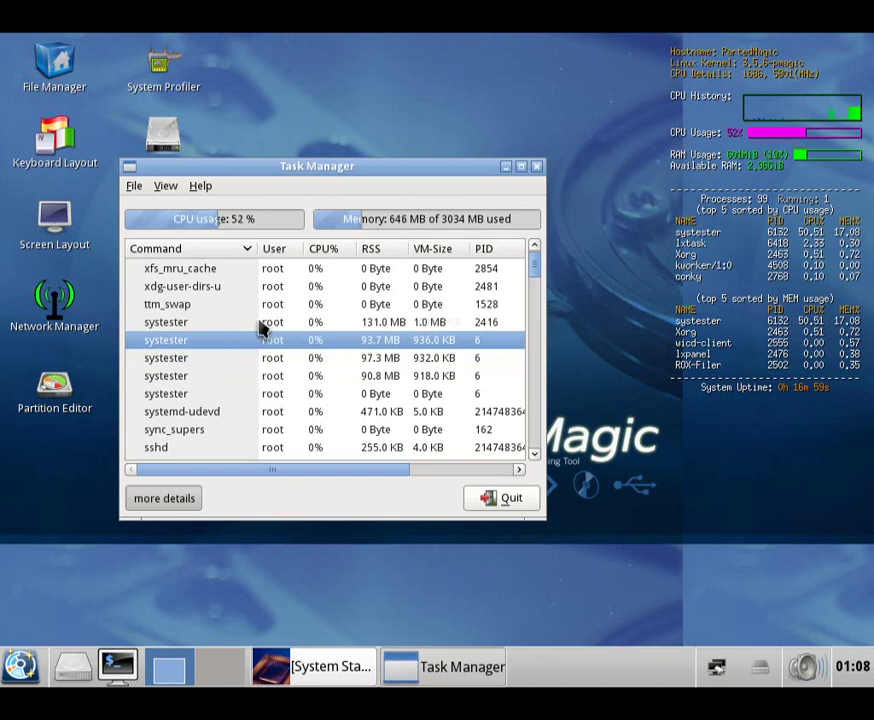
# Try to kill and then terminate the systester process with PID 2416, dismissing the error in between
pyautogui.rightClick(251, 327)
pyautogui.click(300, 384)
pyautogui.click(360, 382)
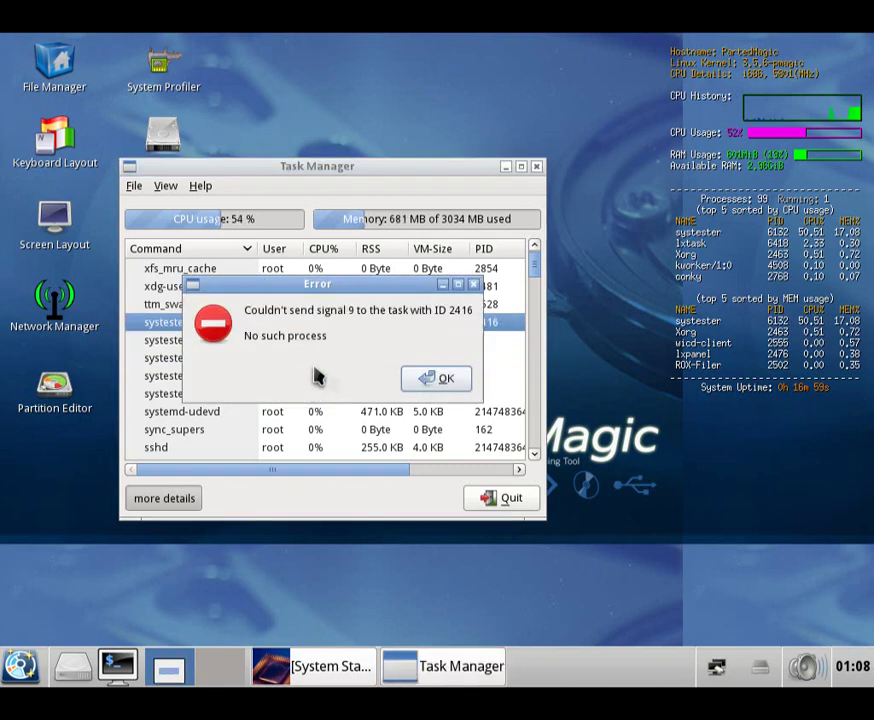
pyautogui.click(428, 378)
pyautogui.rightClick(224, 324)
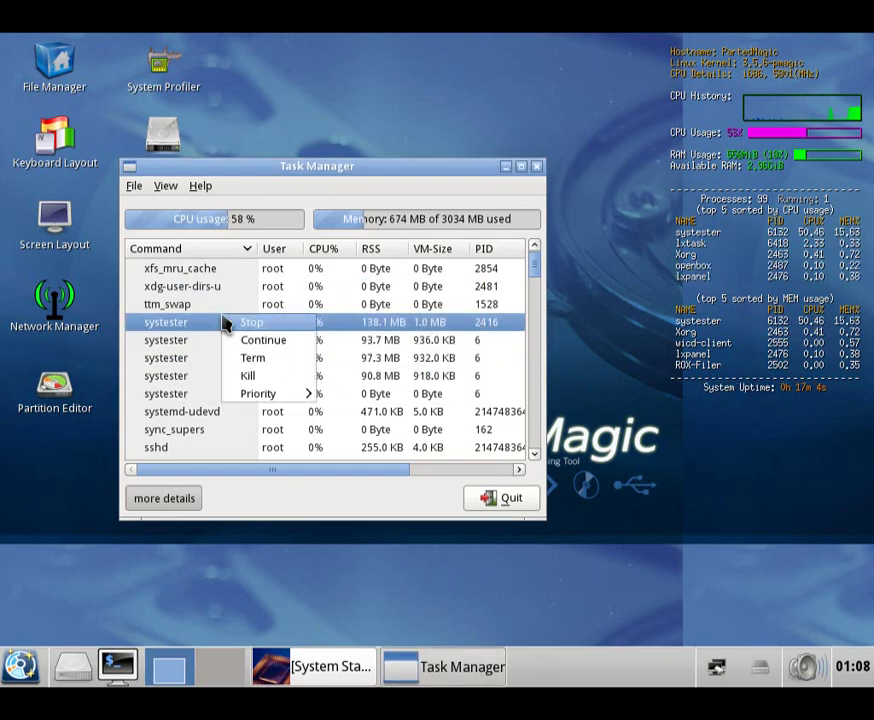
pyautogui.click(282, 364)
pyautogui.click(382, 379)
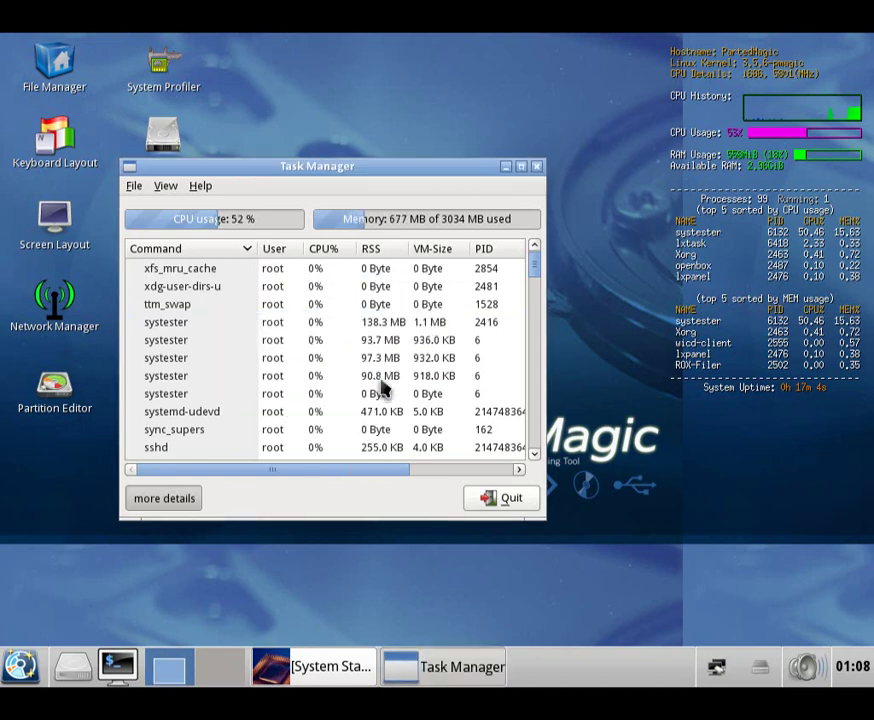
# Close Task Manager, then open the Temperature Monitor GUI for a look and close it
pyautogui.click(536, 168)
pyautogui.click(20, 666)
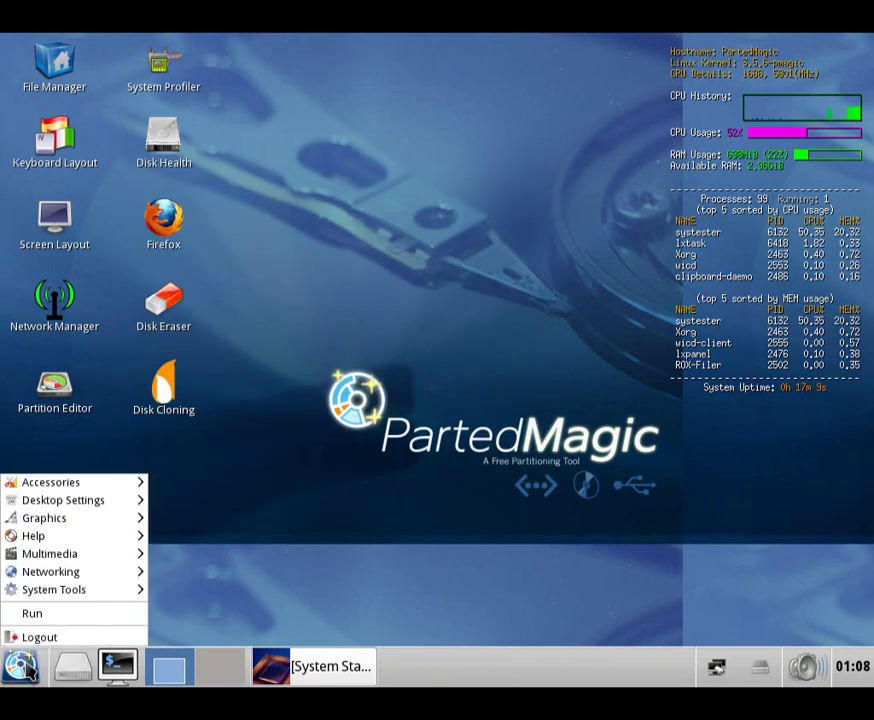
pyautogui.moveTo(83, 598)
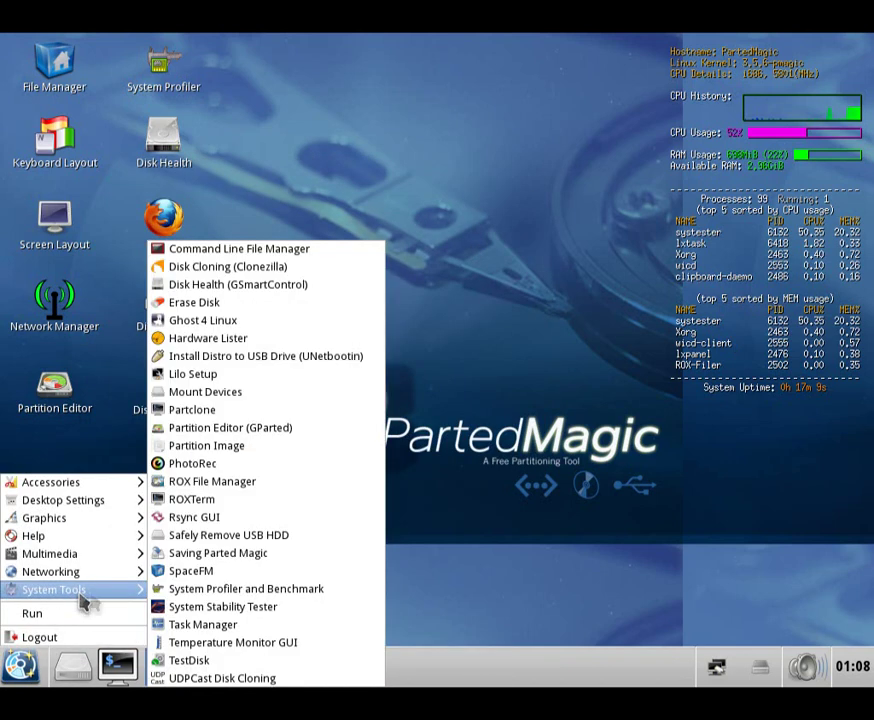
pyautogui.click(206, 646)
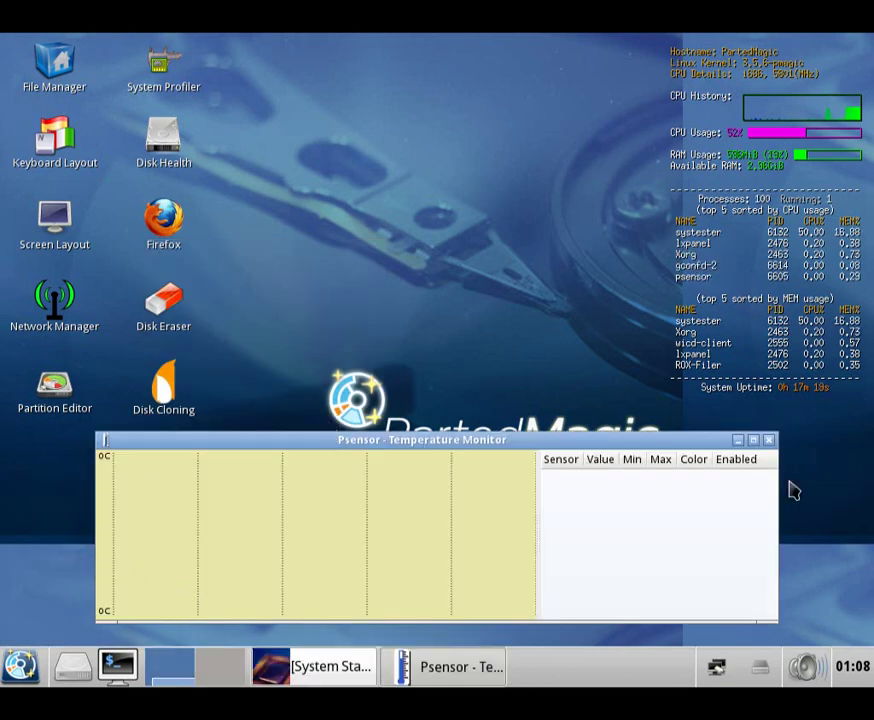
pyautogui.click(768, 441)
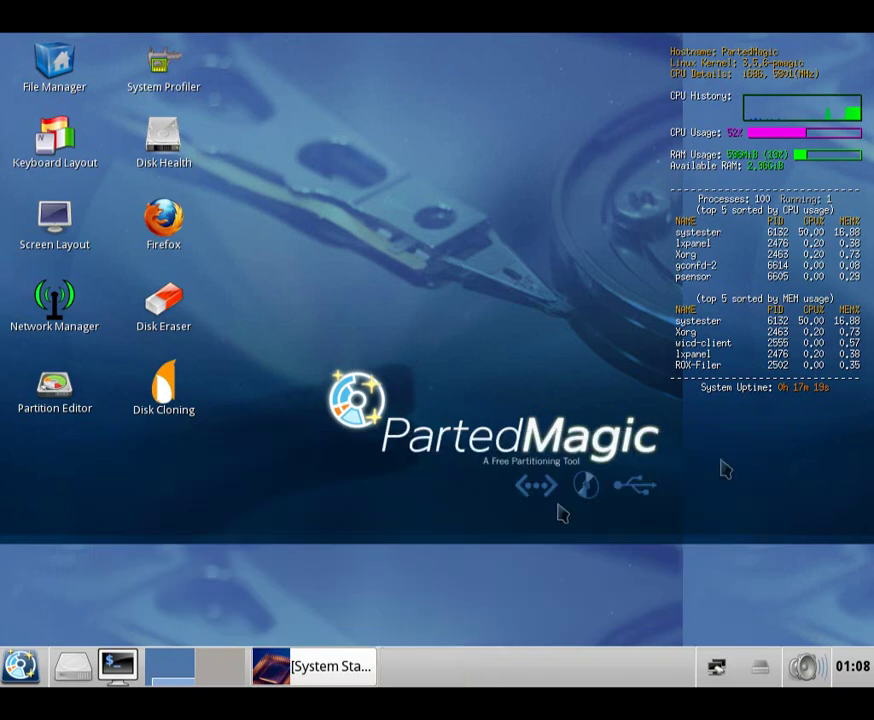
# Open TestDisk from the system tools, view its start screen, and close it
pyautogui.click(20, 666)
pyautogui.moveTo(66, 600)
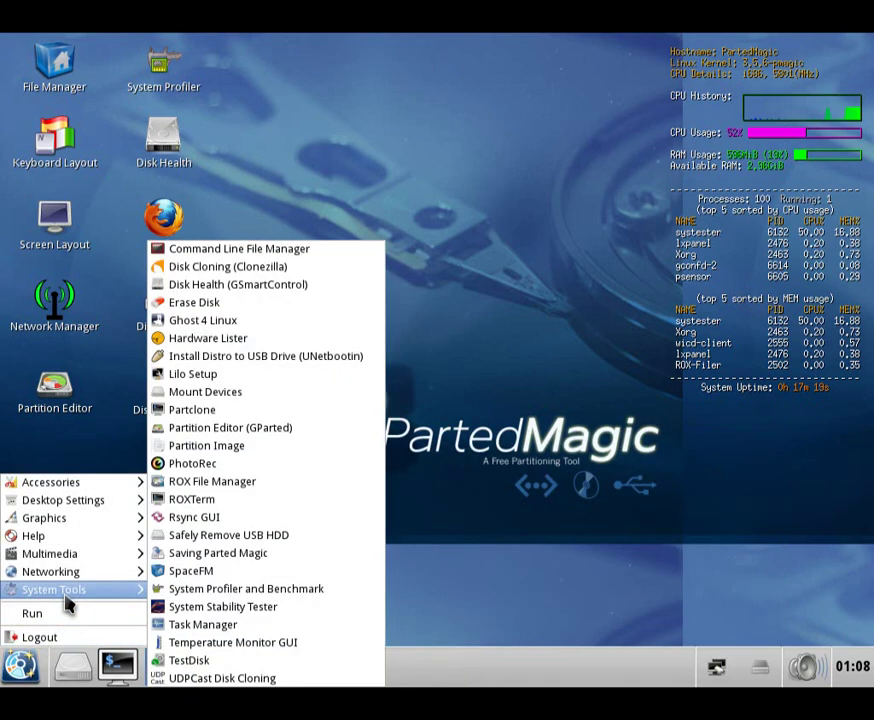
pyautogui.click(249, 662)
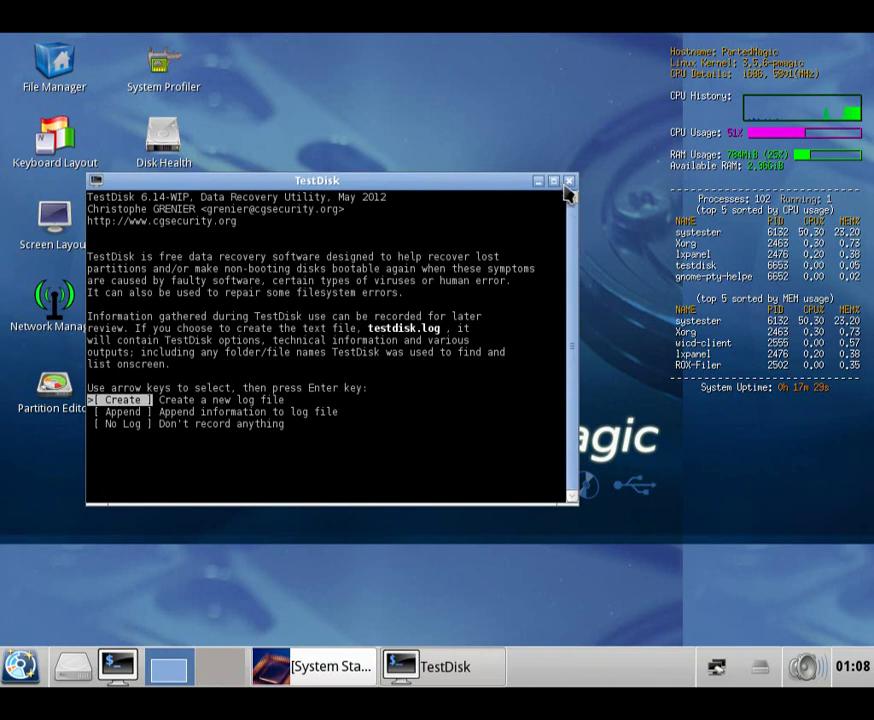
pyautogui.click(569, 181)
# Open UDPCast Disk Cloning, continue with the Sender method to the source disk selection, and cancel
pyautogui.click(20, 666)
pyautogui.moveTo(78, 595)
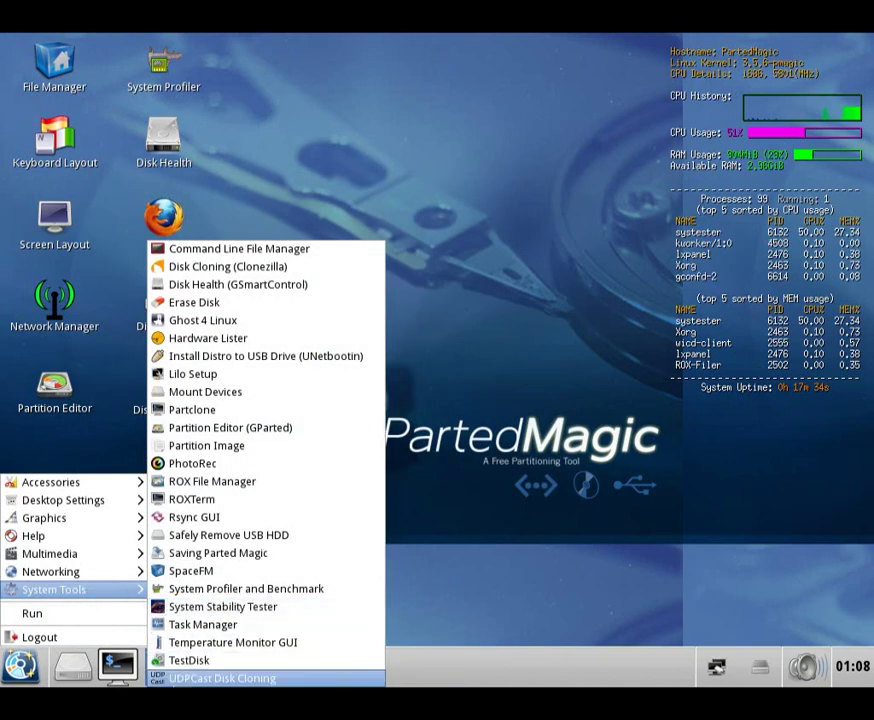
pyautogui.click(222, 678)
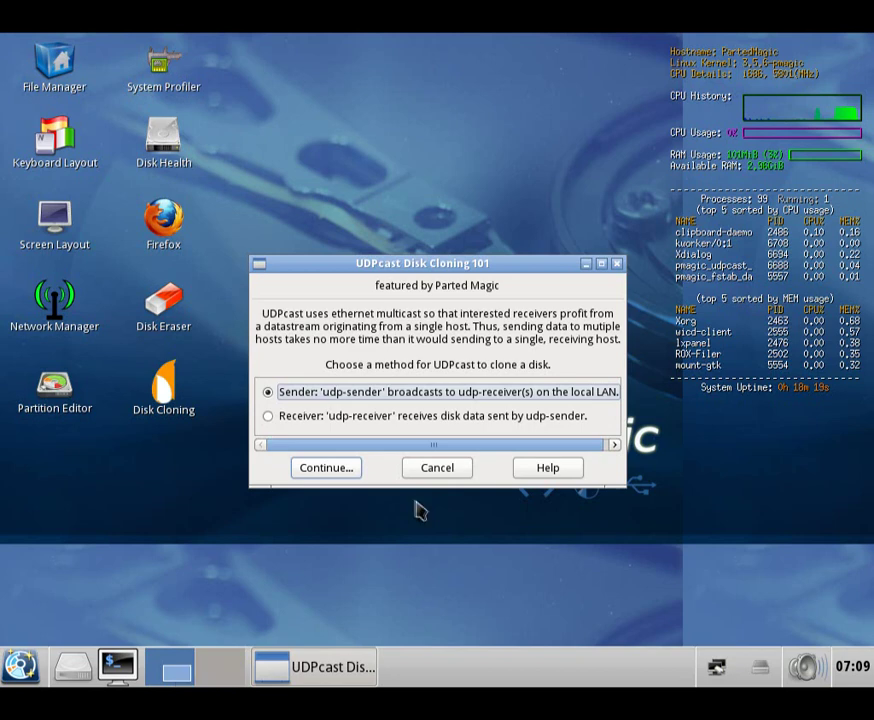
pyautogui.click(330, 470)
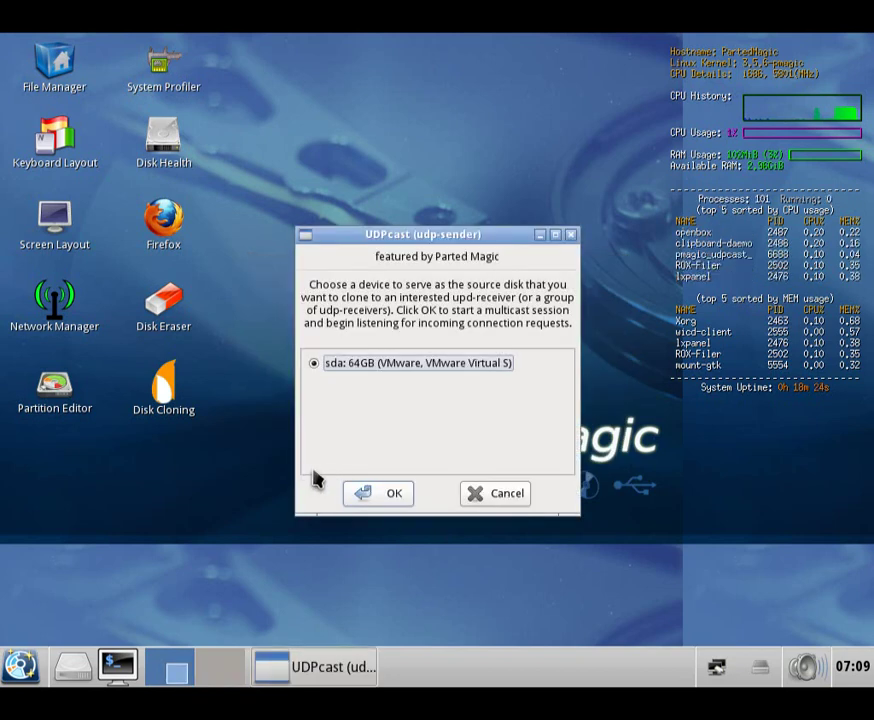
pyautogui.click(519, 497)
pyautogui.click(20, 666)
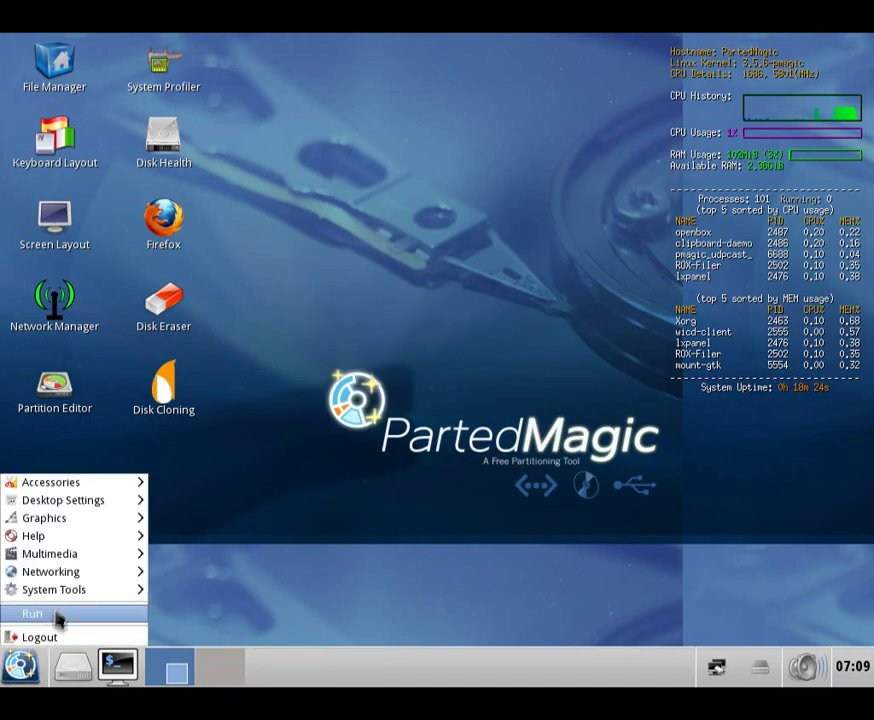
pyautogui.moveTo(70, 592)
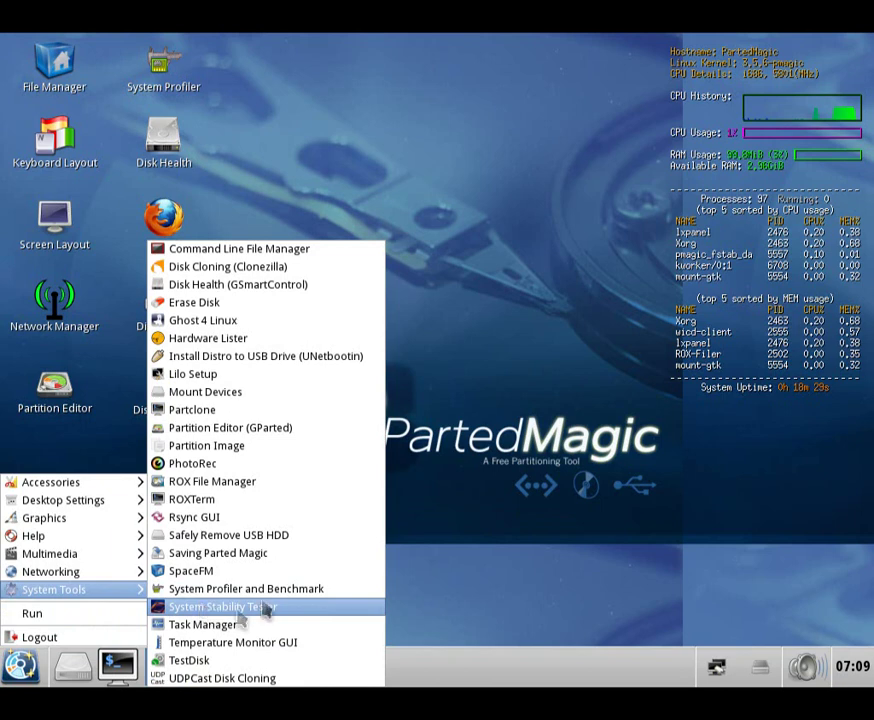
pyautogui.click(558, 342)
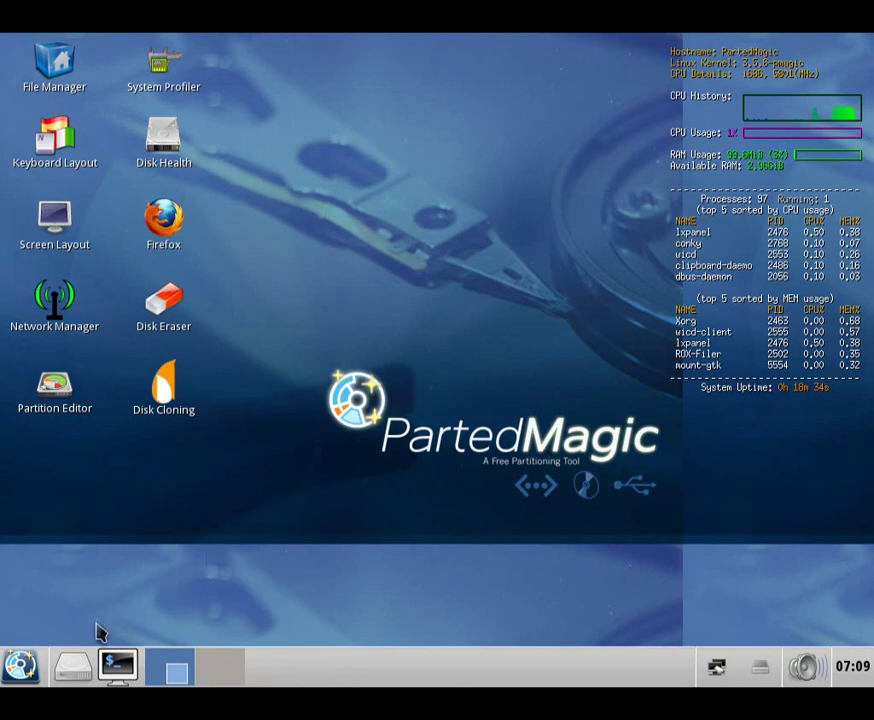
# Log out of the Parted Magic desktop
pyautogui.click(20, 665)
pyautogui.click(47, 638)
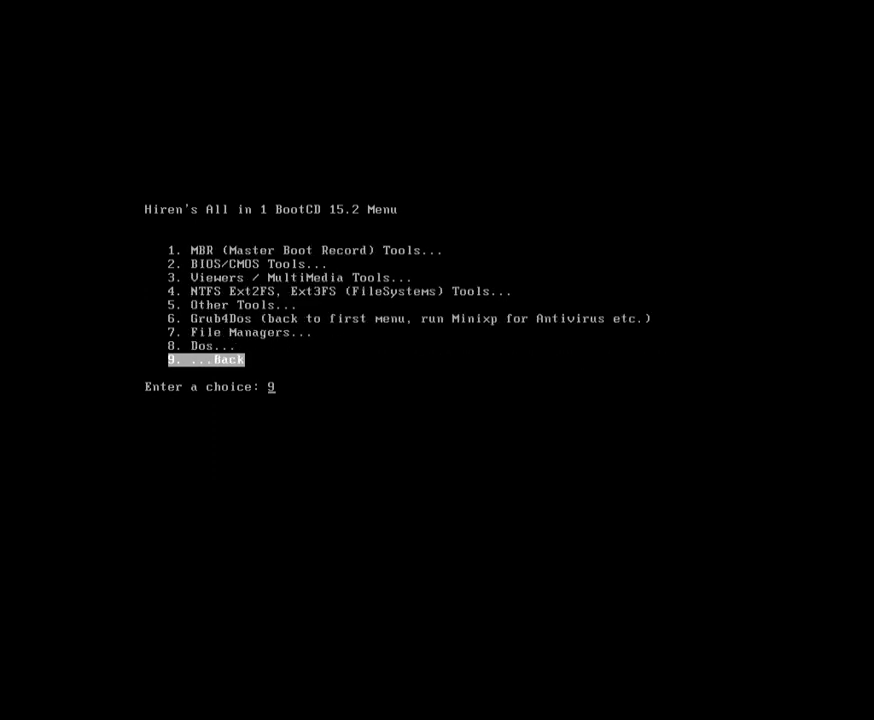
# Look through the Other Tools submenu of the Hiren's BootCD menu and return to the parent menu
pyautogui.press('Up')
pyautogui.press('Up')
pyautogui.press('Return')
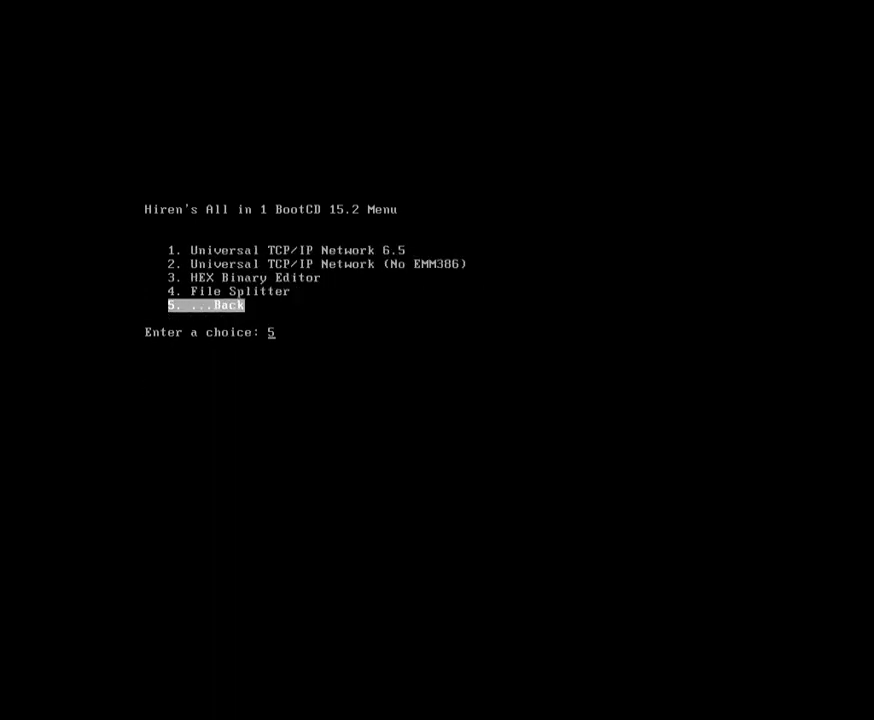
pyautogui.press('Return')
pyautogui.press('Up')
pyautogui.press('Up')
pyautogui.press('Up')
pyautogui.press('Up')
pyautogui.press('Up')
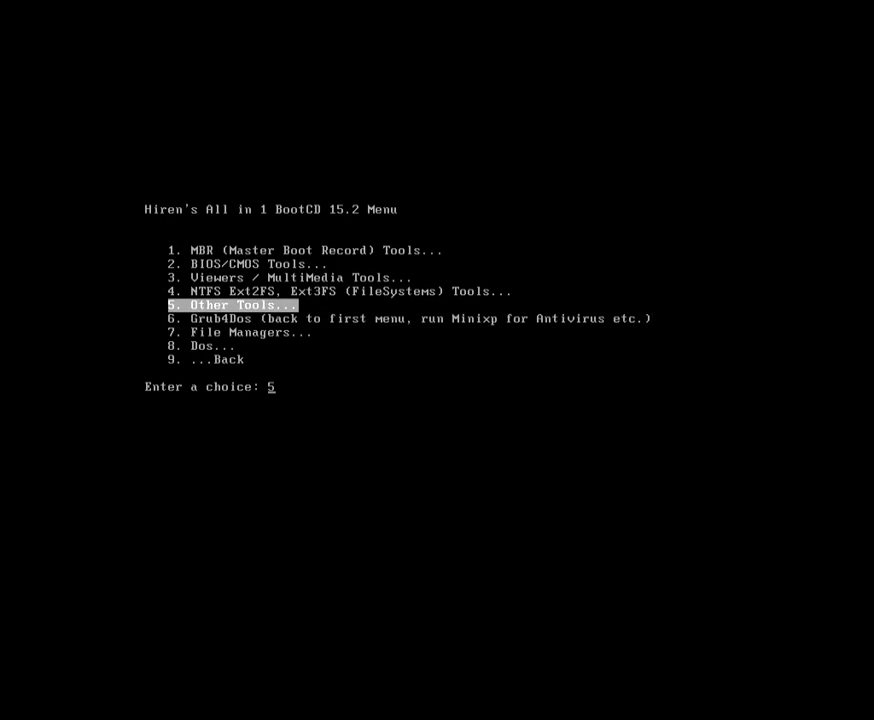
pyautogui.press('Return')
pyautogui.press('Return')
# View the Dos submenu with its USB, SCSI and RAM drive options, and return to the parent menu
pyautogui.press('Up')
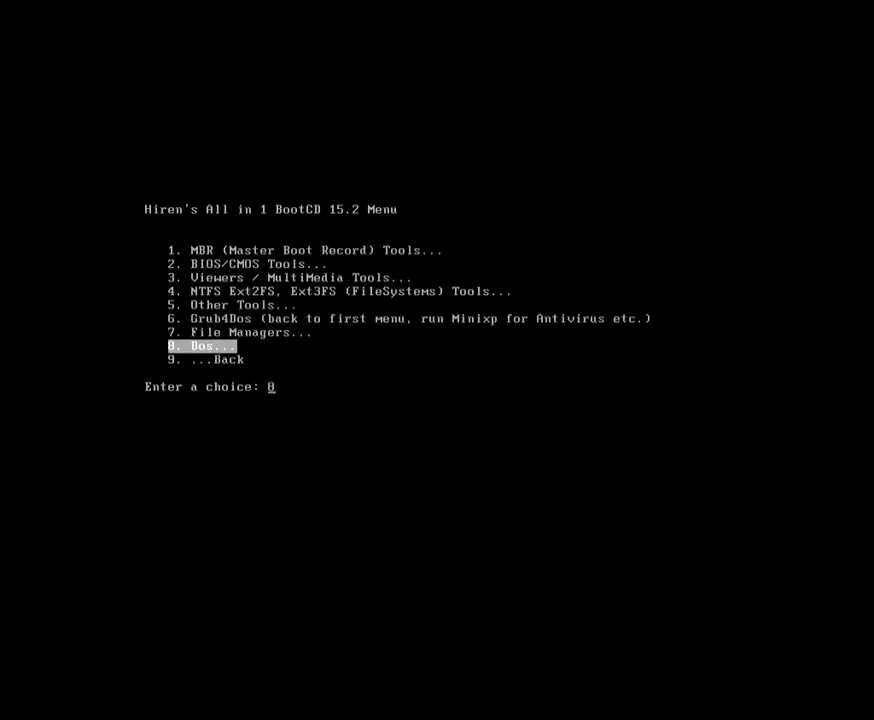
pyautogui.press('Up')
pyautogui.press('Up')
pyautogui.press('Down')
pyautogui.press('Down')
pyautogui.press('Return')
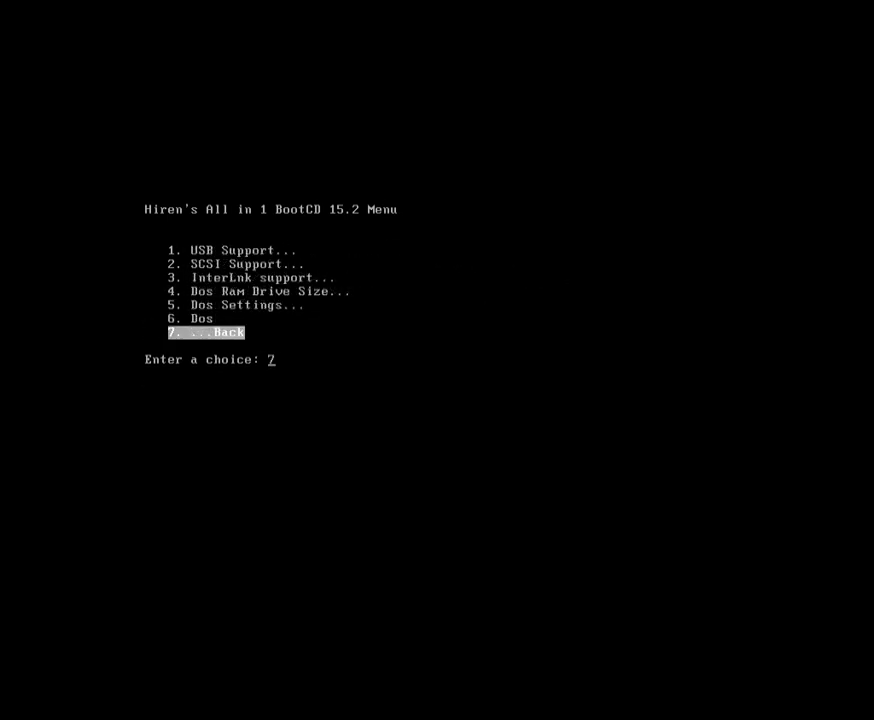
pyautogui.press('Up')
pyautogui.press('Down')
pyautogui.press('Return')
# Go back to the first page of BootCD tool categories, then return to the second page
pyautogui.press('Return')
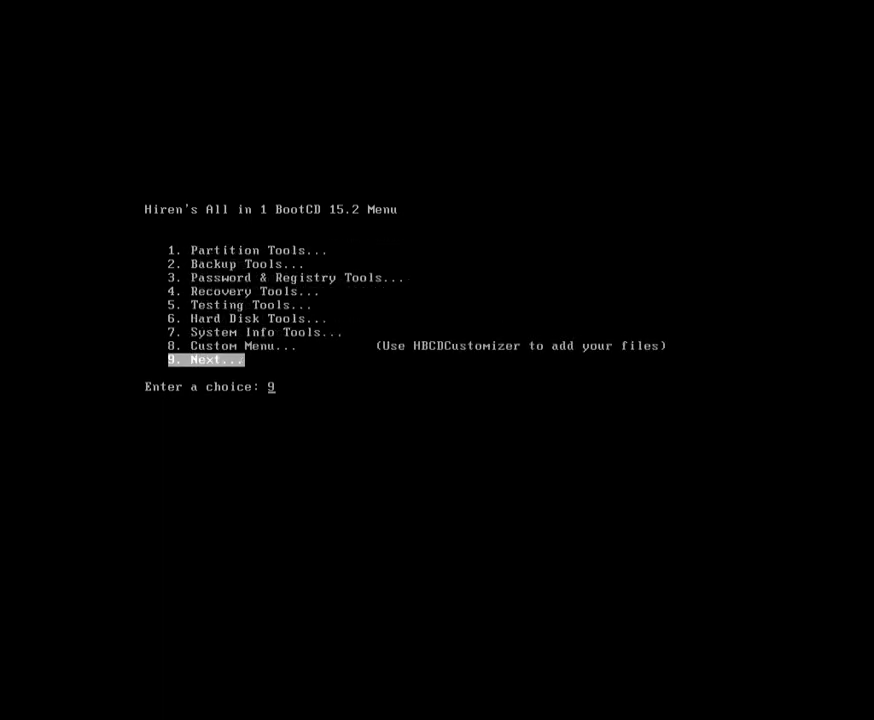
pyautogui.press('Up')
pyautogui.press('Down')
pyautogui.press('Return')
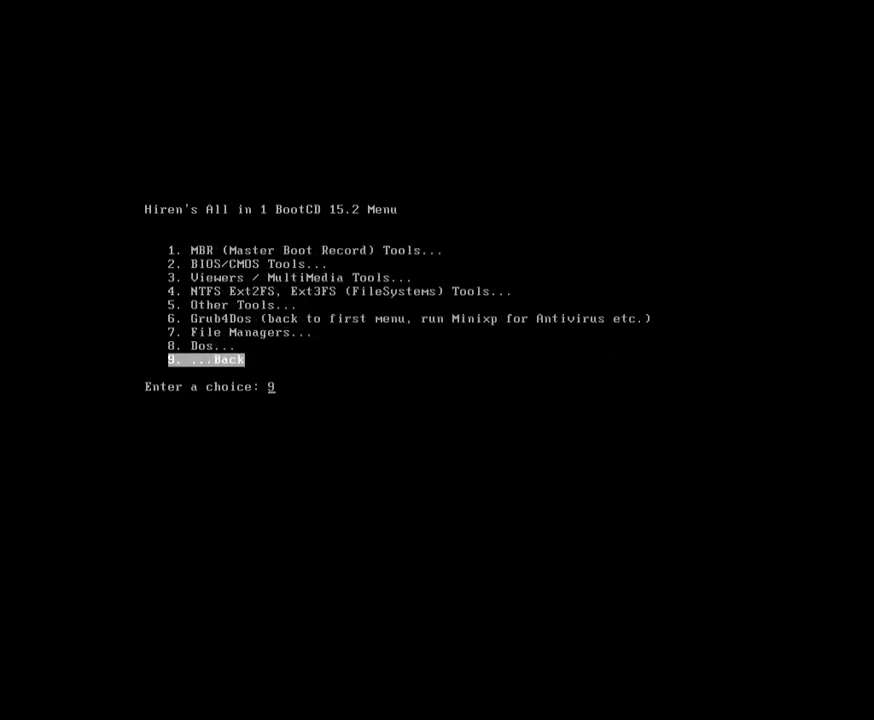
# Return from the DOS menus to the BootCD's main boot menu and open the Parted Magic rescue environment's boot options
pyautogui.press('Up')
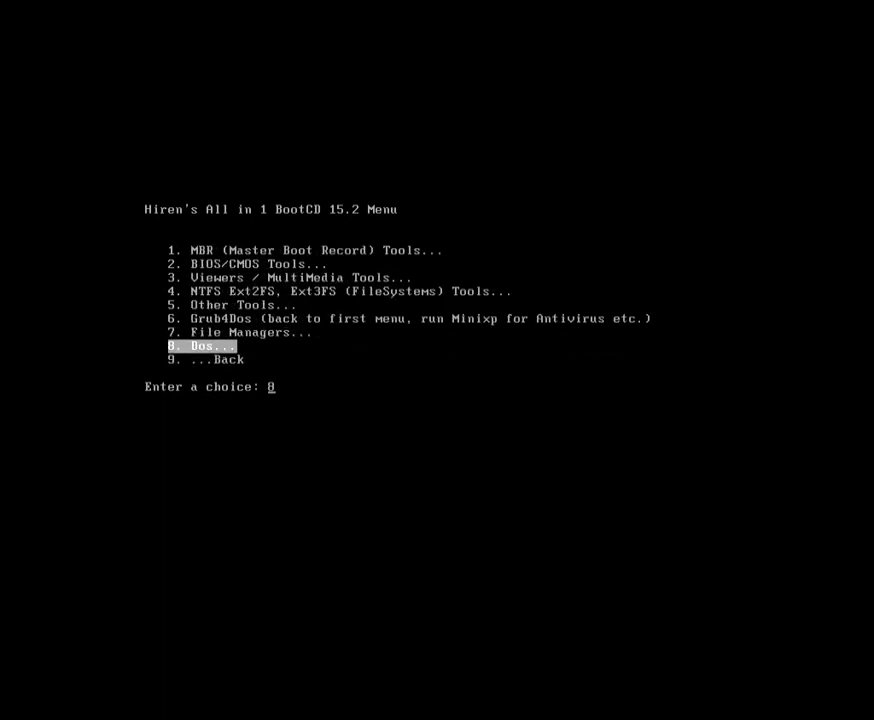
pyautogui.press('Return')
pyautogui.press('Return')
pyautogui.press('Return')
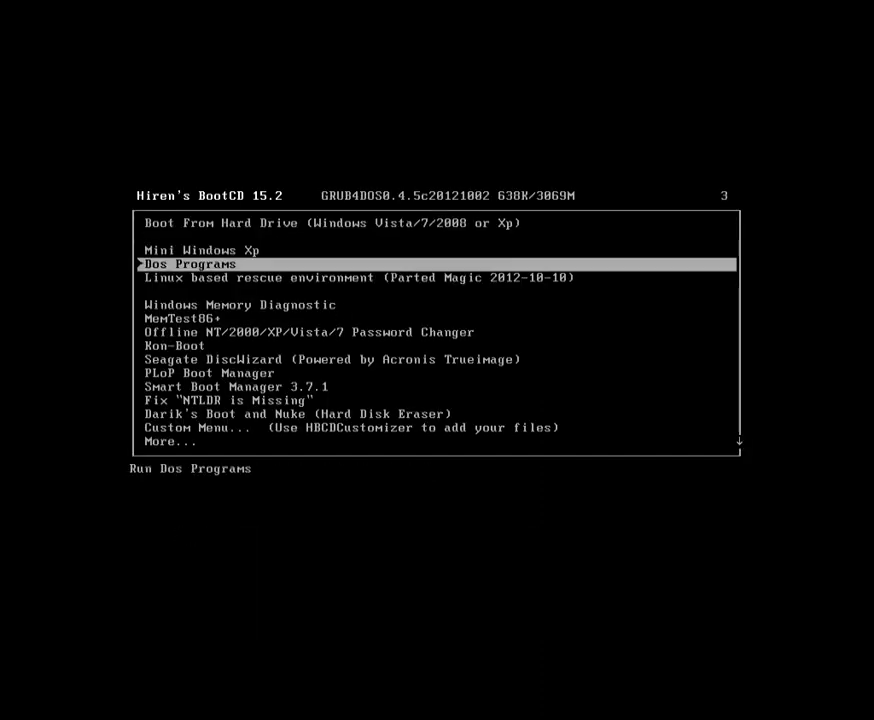
pyautogui.press('Return')
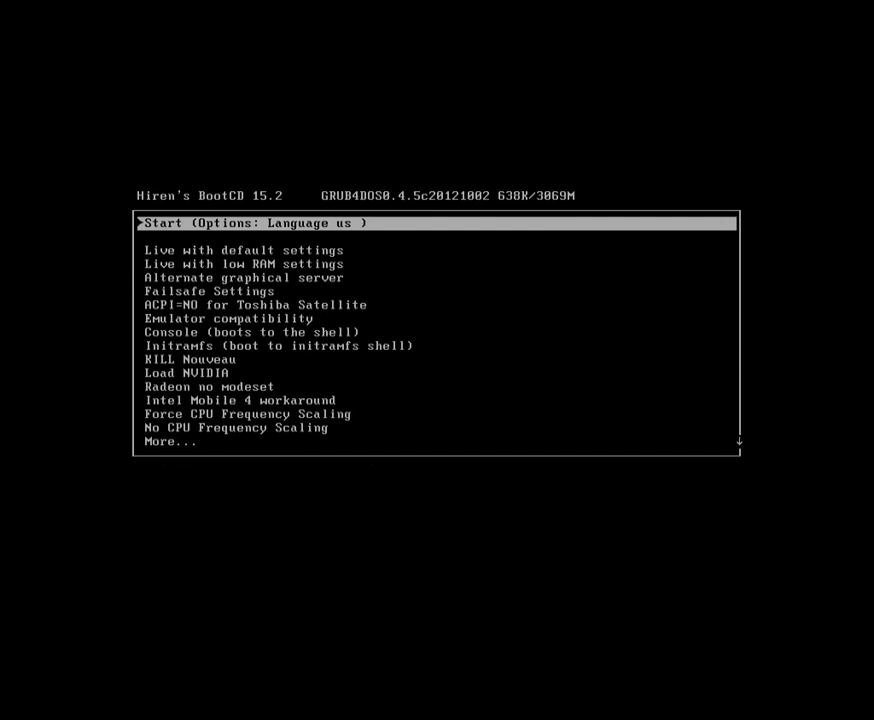
# Boot Nwipe without the graphical interface from the Parted Magic boot options
pyautogui.press('Down')
pyautogui.press('Down')
pyautogui.press('Down')
pyautogui.press('Down')
pyautogui.press('Down')
pyautogui.press('Down')
pyautogui.press('Down')
pyautogui.press('Down')
pyautogui.press('Down')
pyautogui.press('Down')
pyautogui.press('Down')
pyautogui.press('Down')
pyautogui.press('Down')
pyautogui.press('Down')
pyautogui.press('Down')
pyautogui.press('Down')
pyautogui.press('Down')
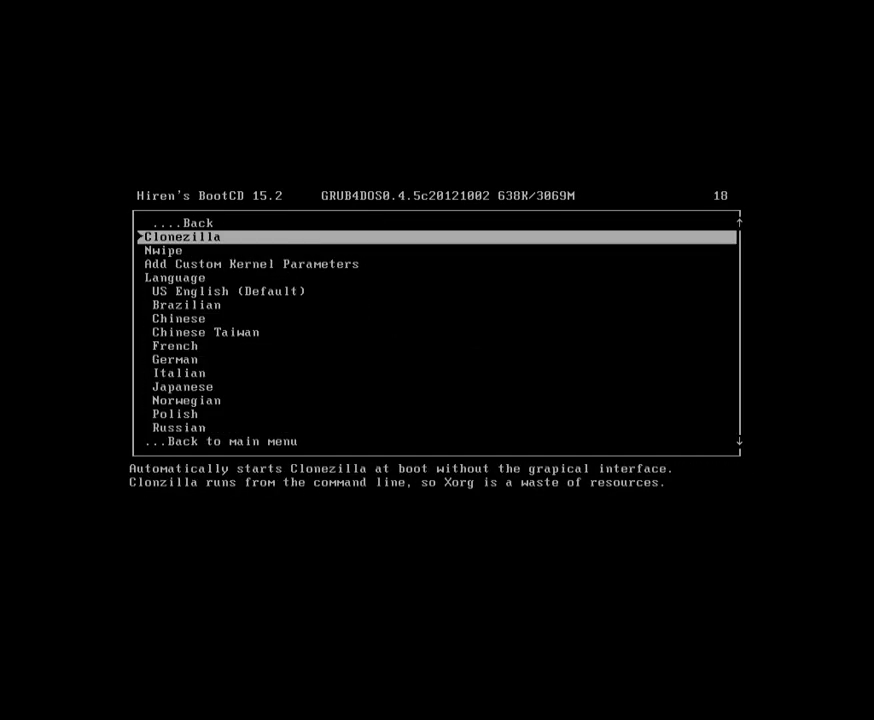
pyautogui.press('Down')
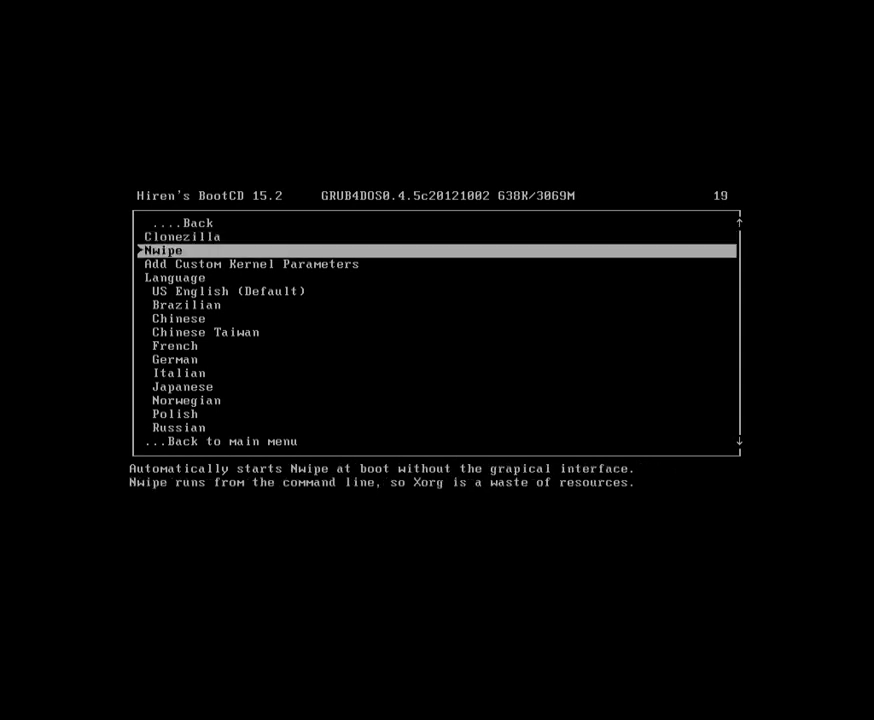
pyautogui.press('Return')
pyautogui.press('Return')
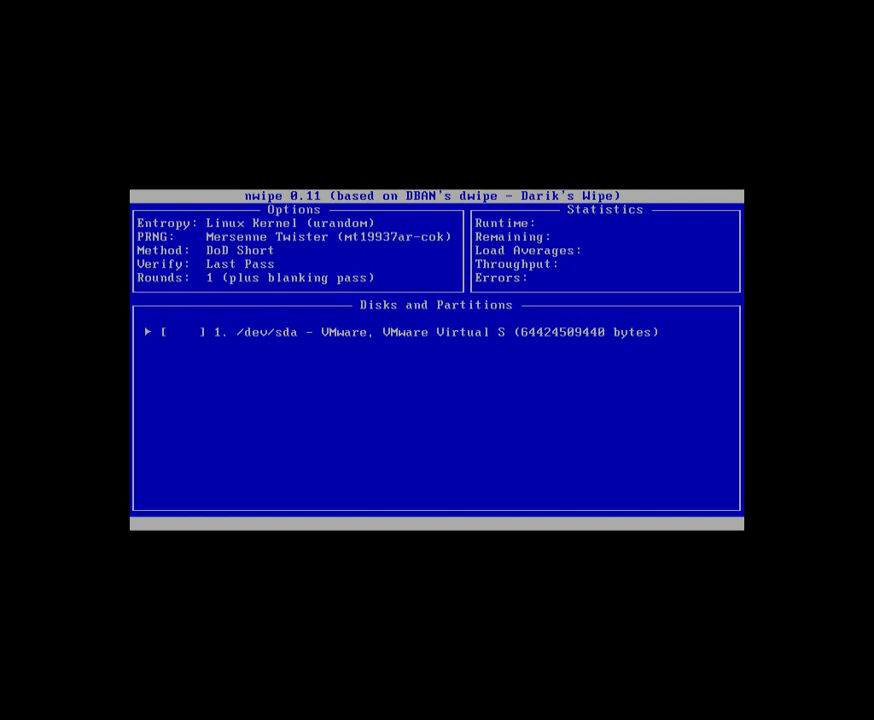
# Set the Nwipe wipe method to RCMP TSSIT OPS-II
pyautogui.press('m')
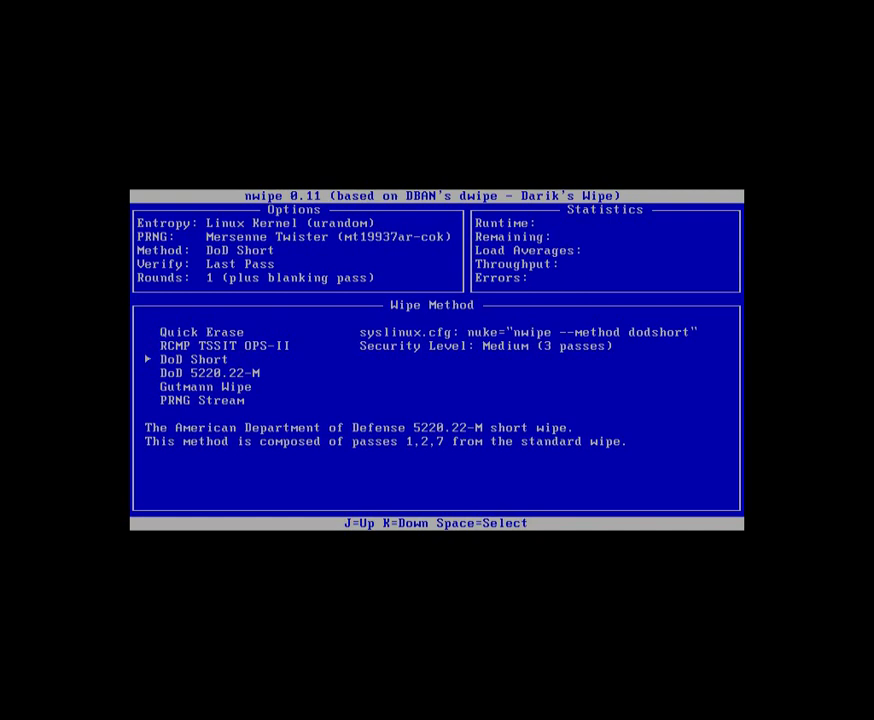
pyautogui.press('k')
pyautogui.press('j')
pyautogui.press('j')
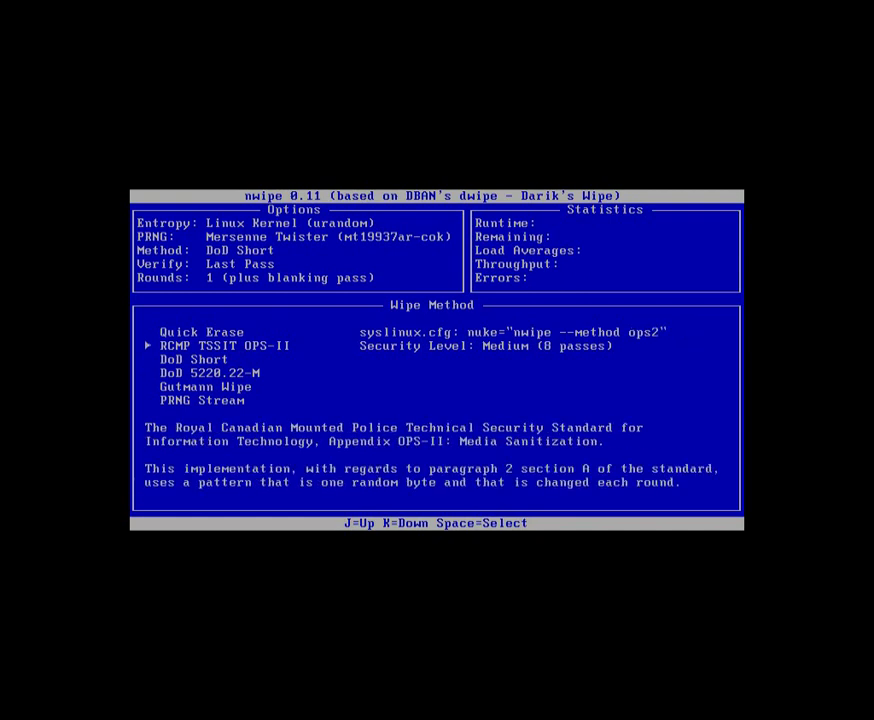
pyautogui.press('space')
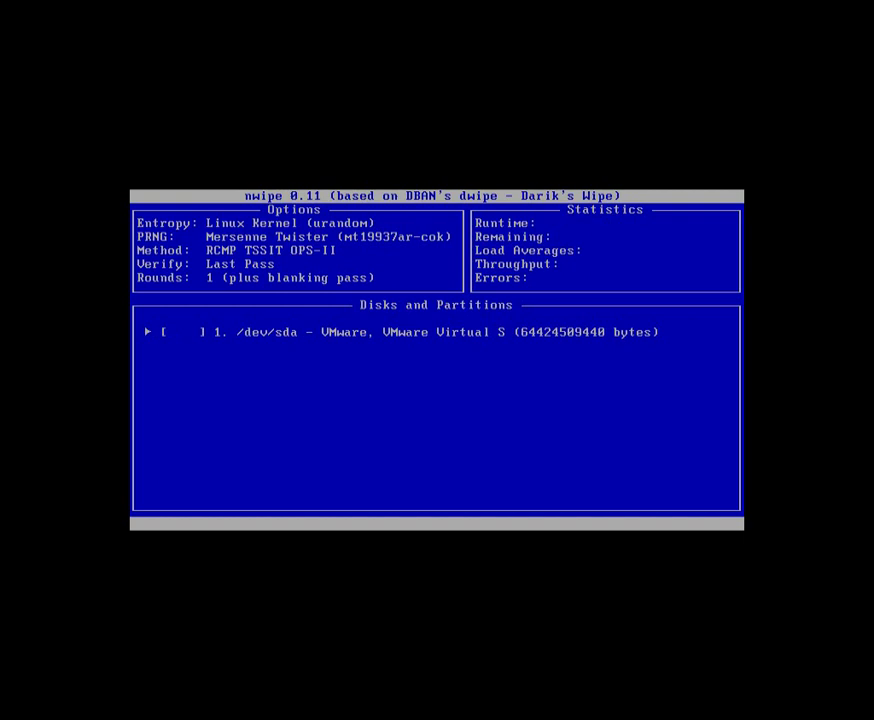
# Reopen the wipe method list and compare the descriptions and security levels of RCMP TSSIT OPS-II and its neighbouring methods
pyautogui.press('m')
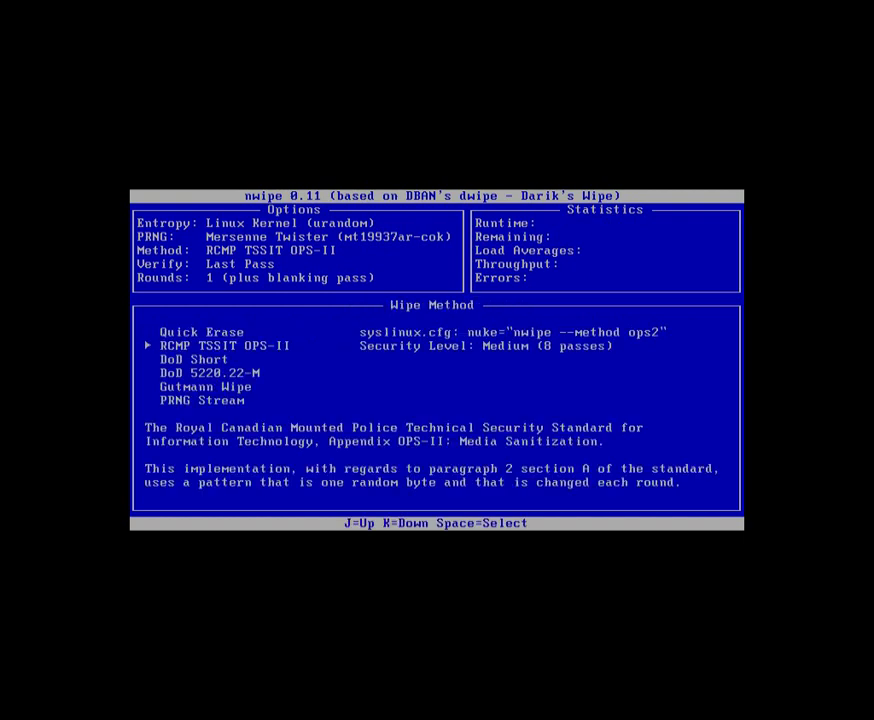
pyautogui.press('k')
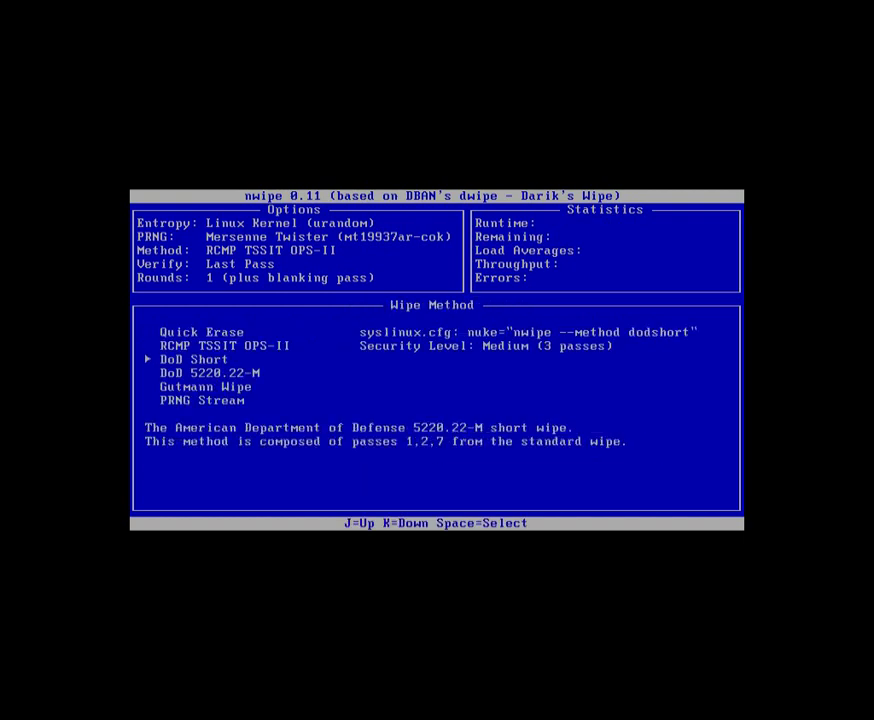
pyautogui.press('j')
pyautogui.press('k')
pyautogui.press('j')
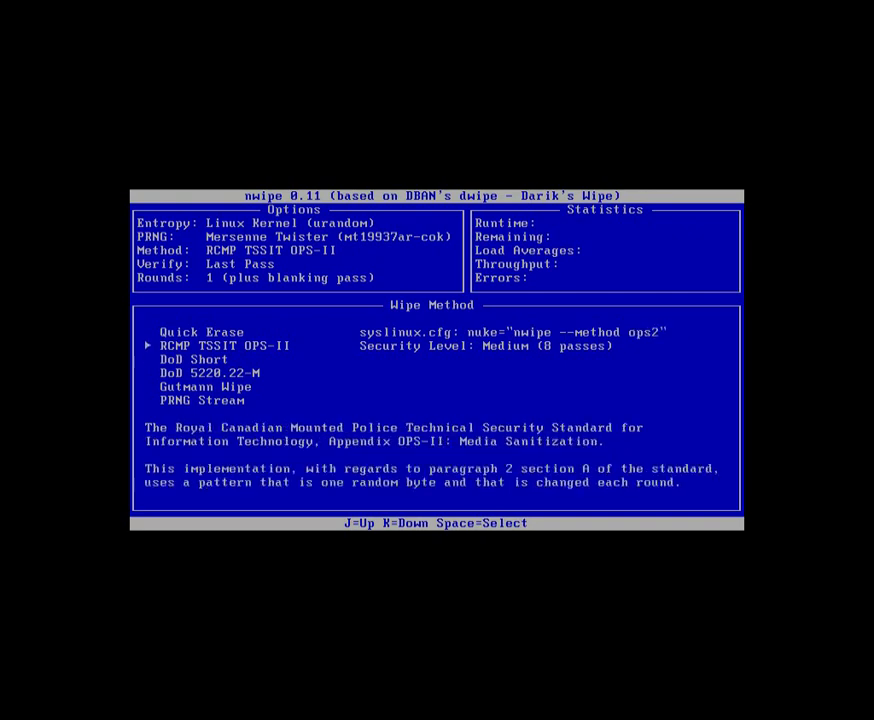
pyautogui.press('j')
pyautogui.press('k')
pyautogui.press('k')
pyautogui.press('k')
pyautogui.press('j')
pyautogui.press('j')
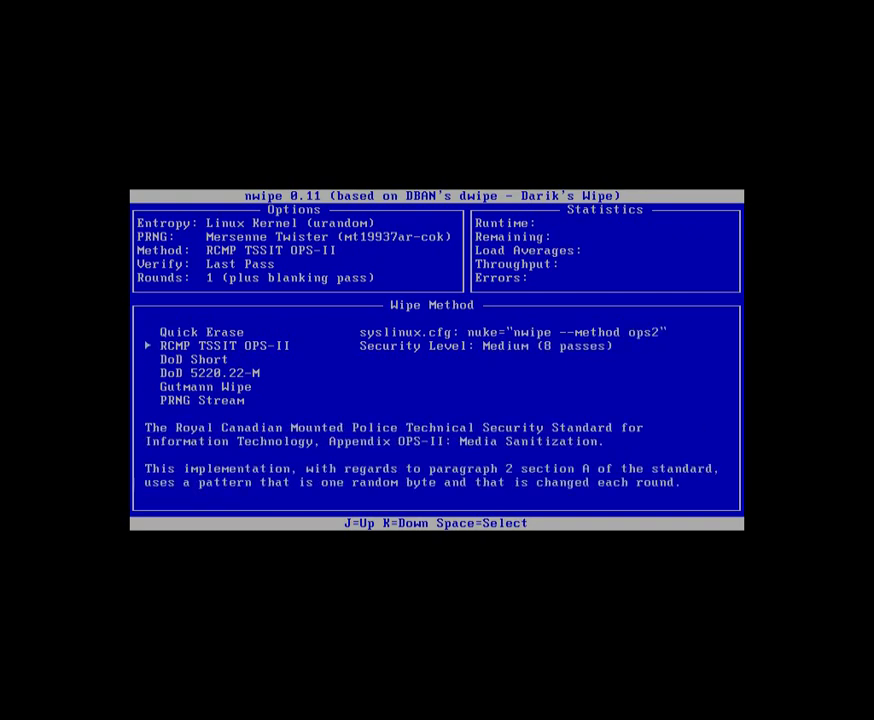